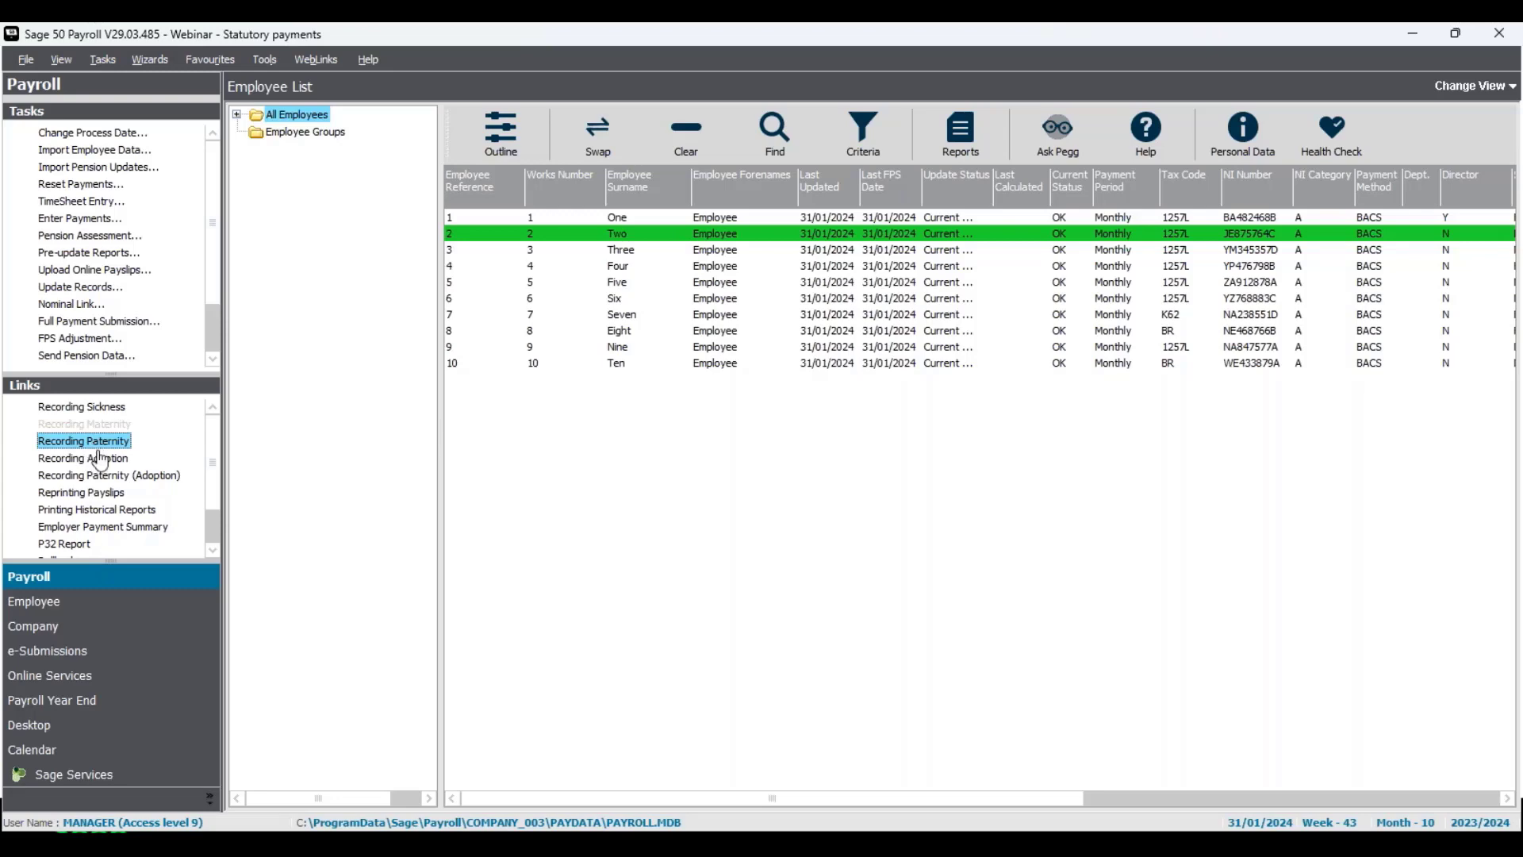
- Start paternity recording for the selected employee, mark the declaration as received, enter the expected date of birth and check entitlement
left_click(92, 606)
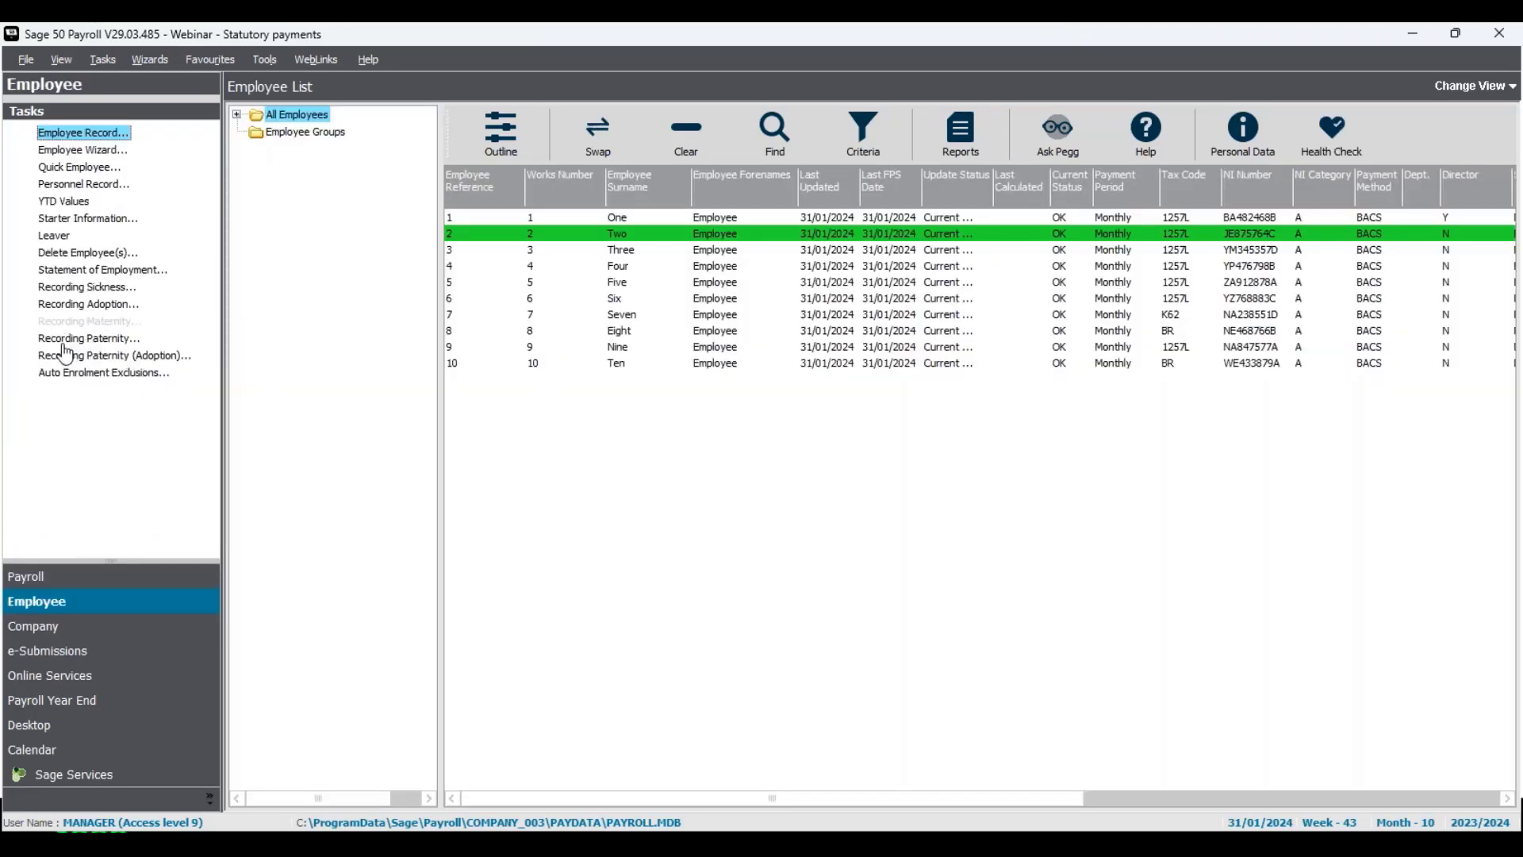
left_click(89, 339)
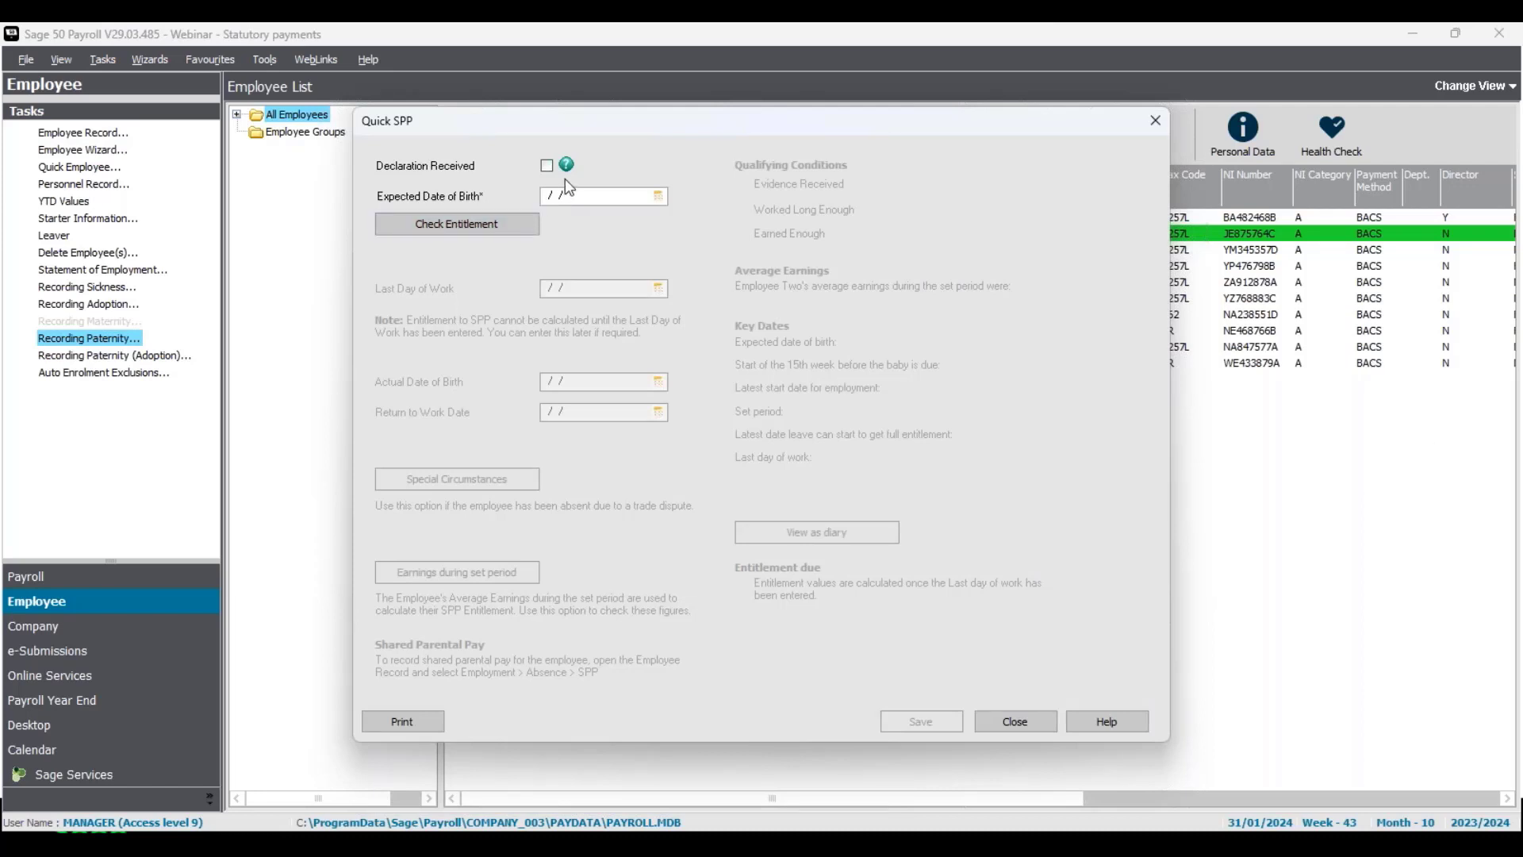
left_click(547, 167)
left_click(545, 199)
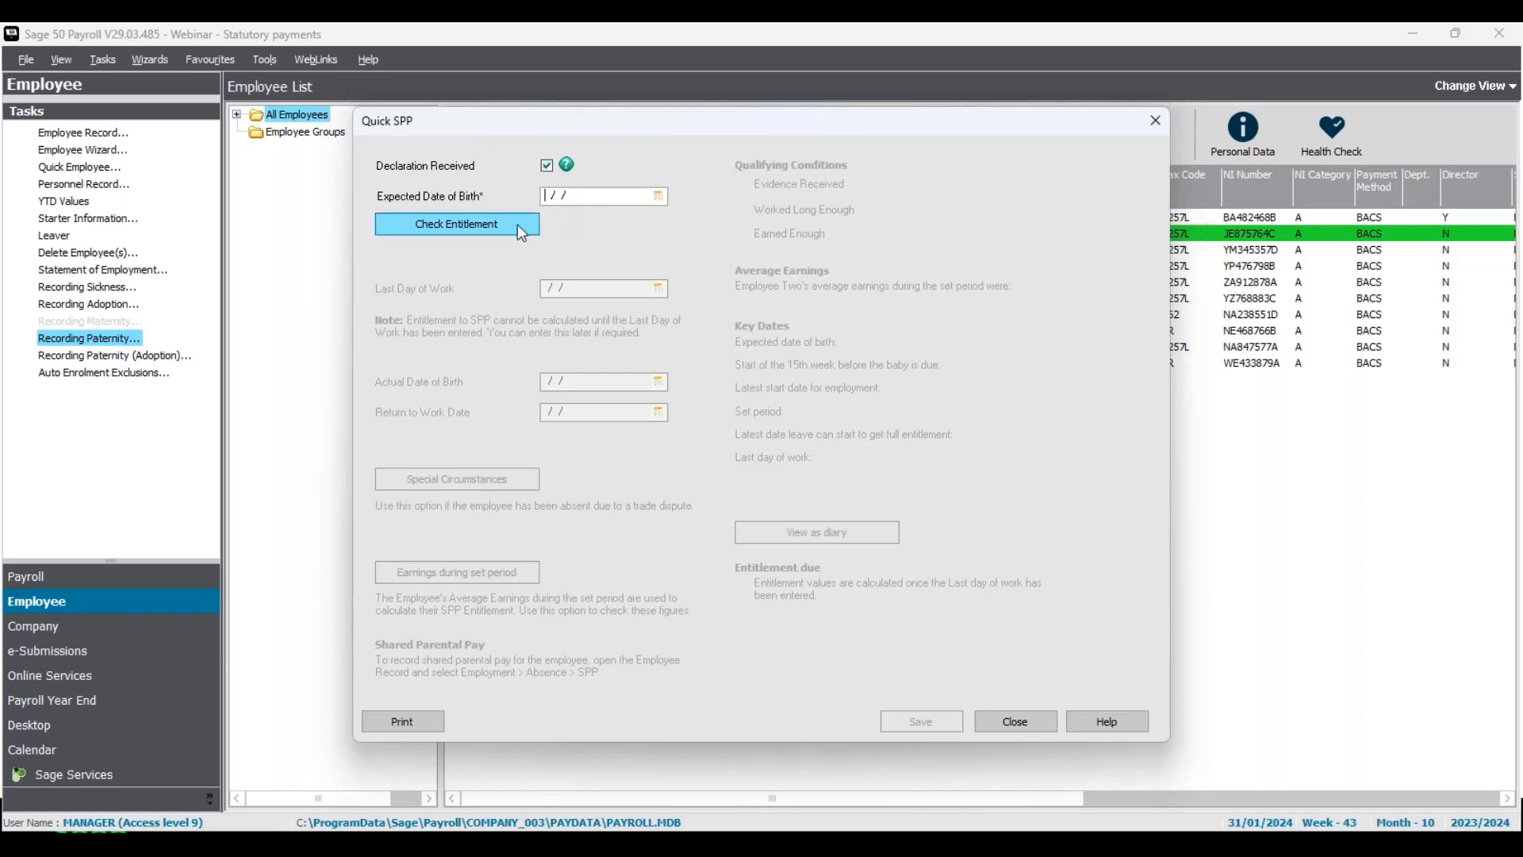
type("10/02/20")
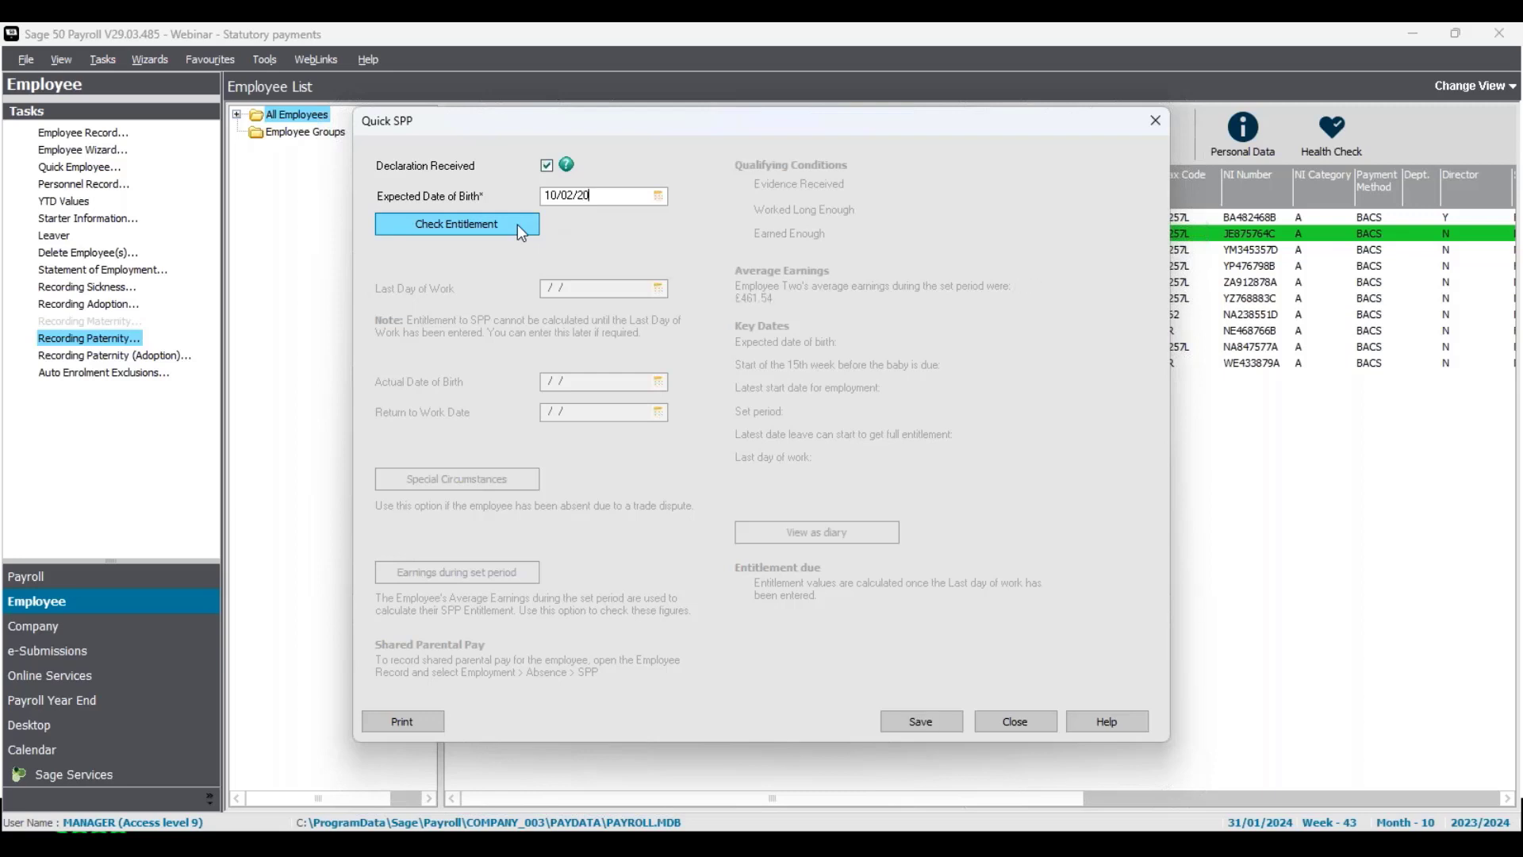
type("24")
left_click(468, 228)
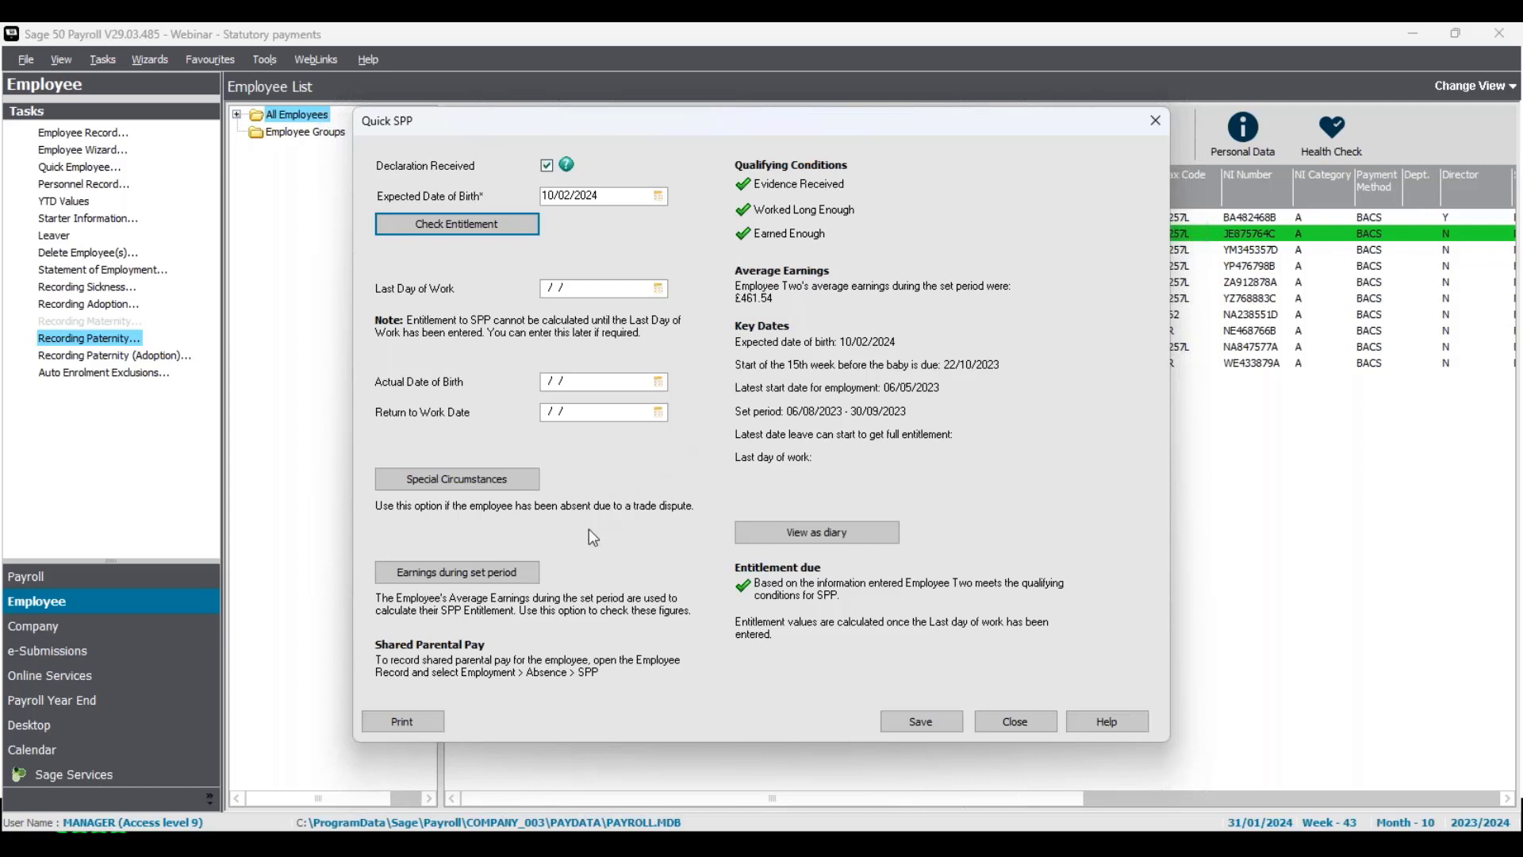
- Review the gross payments and average earnings for the set period used in the SPP calculation
left_click(460, 574)
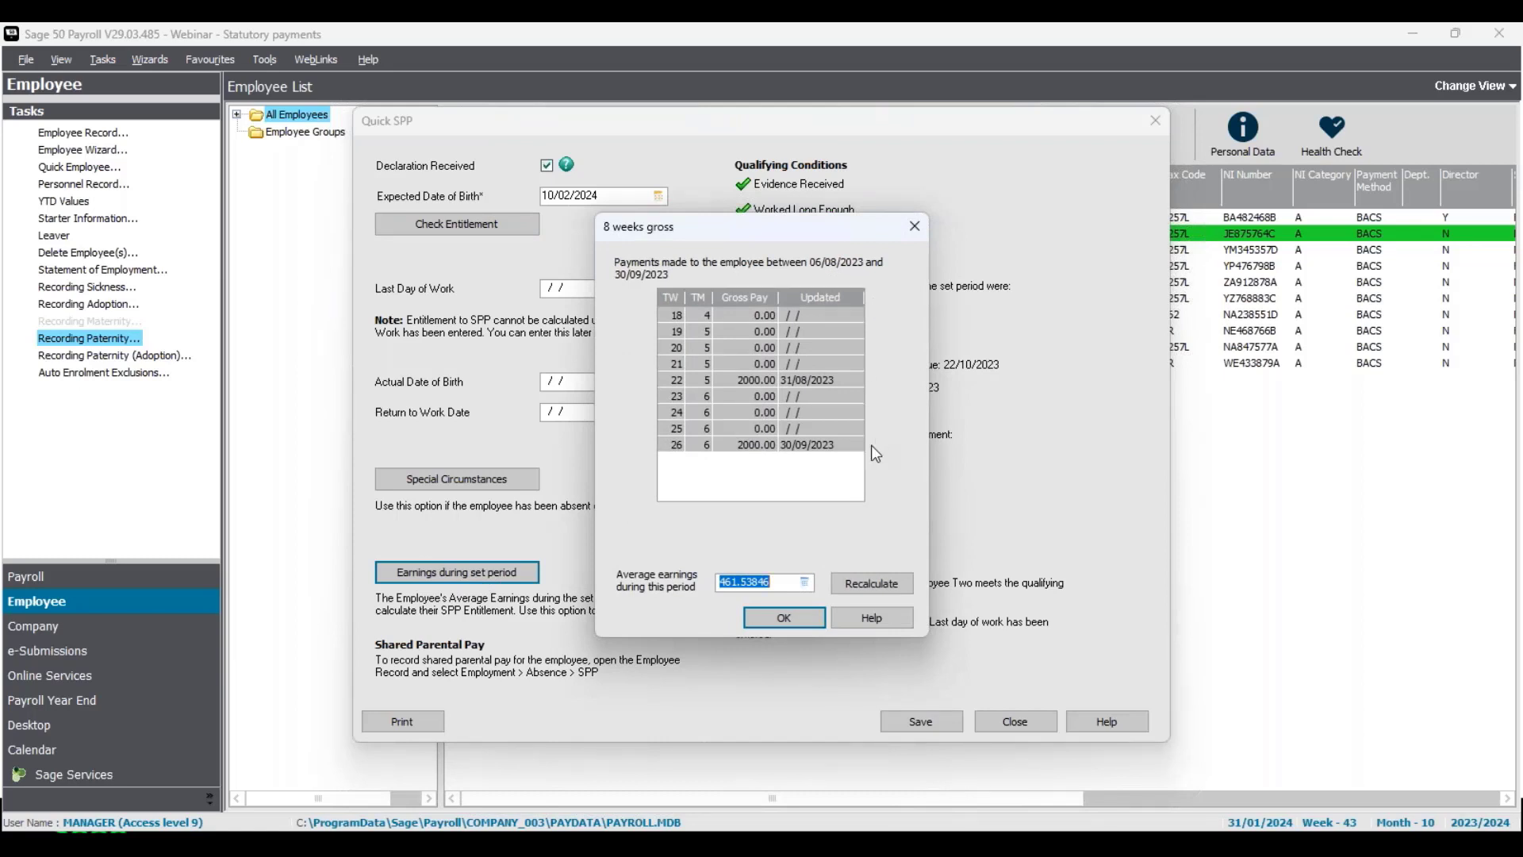
left_click(776, 587)
left_click(790, 623)
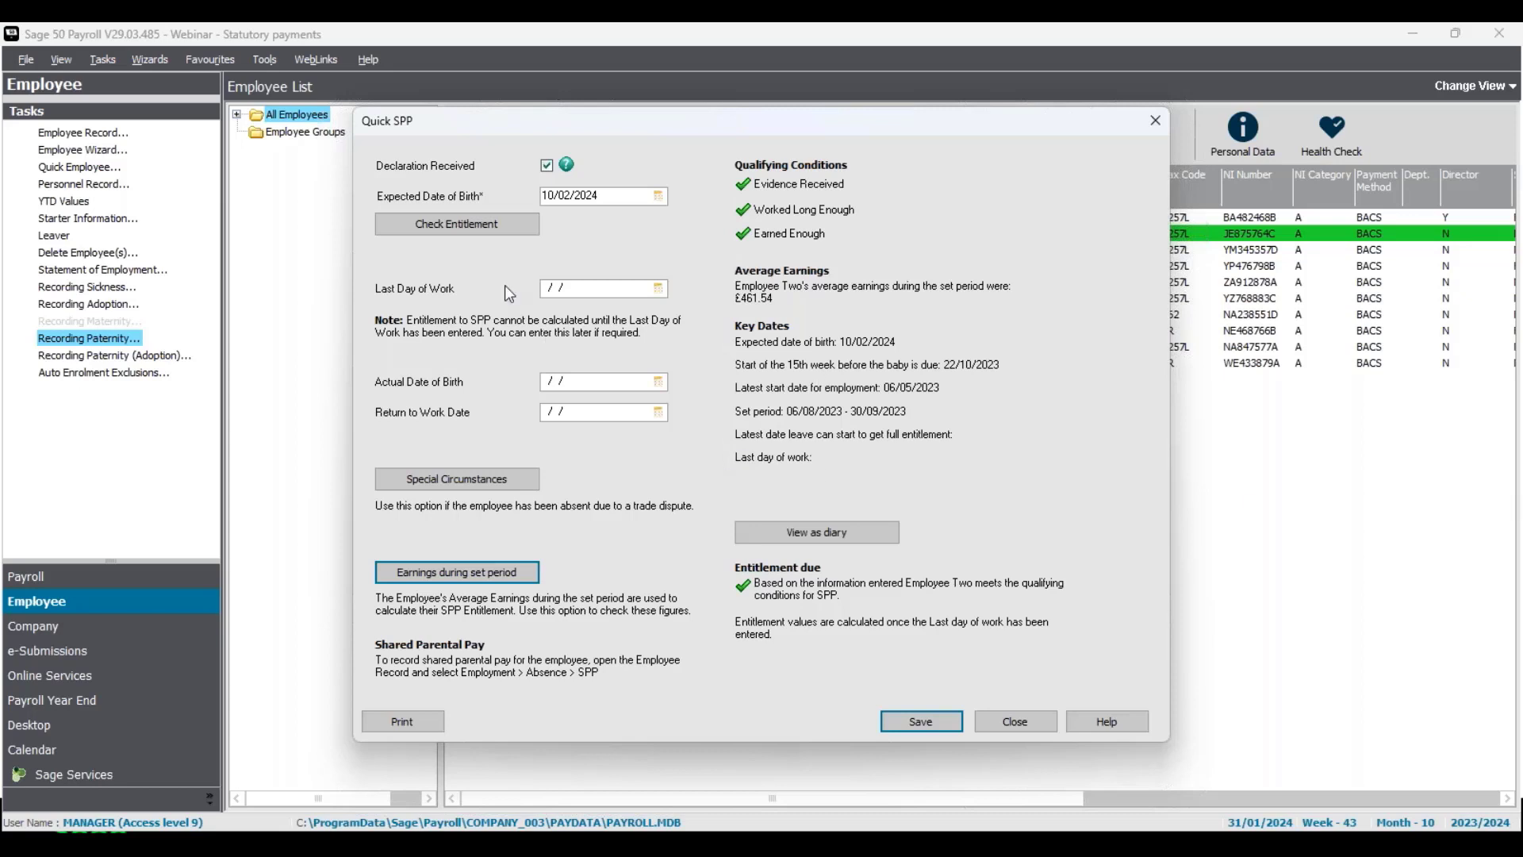
- Set the last day of work to 14/02/2024 and the return to work date to 29/02/2024
left_click(544, 288)
type("14/02/2024")
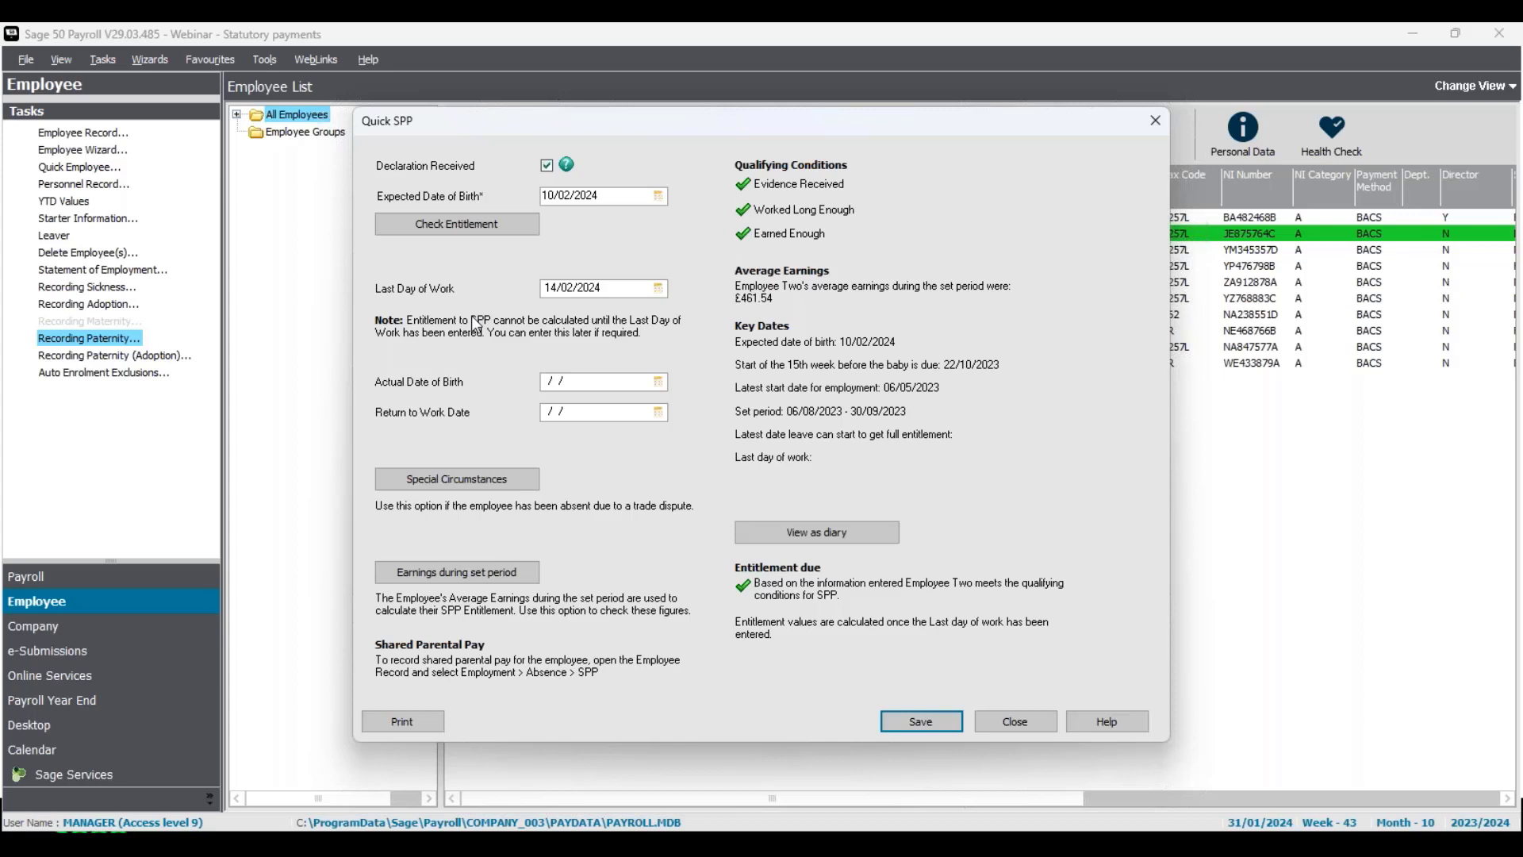
key("Tab")
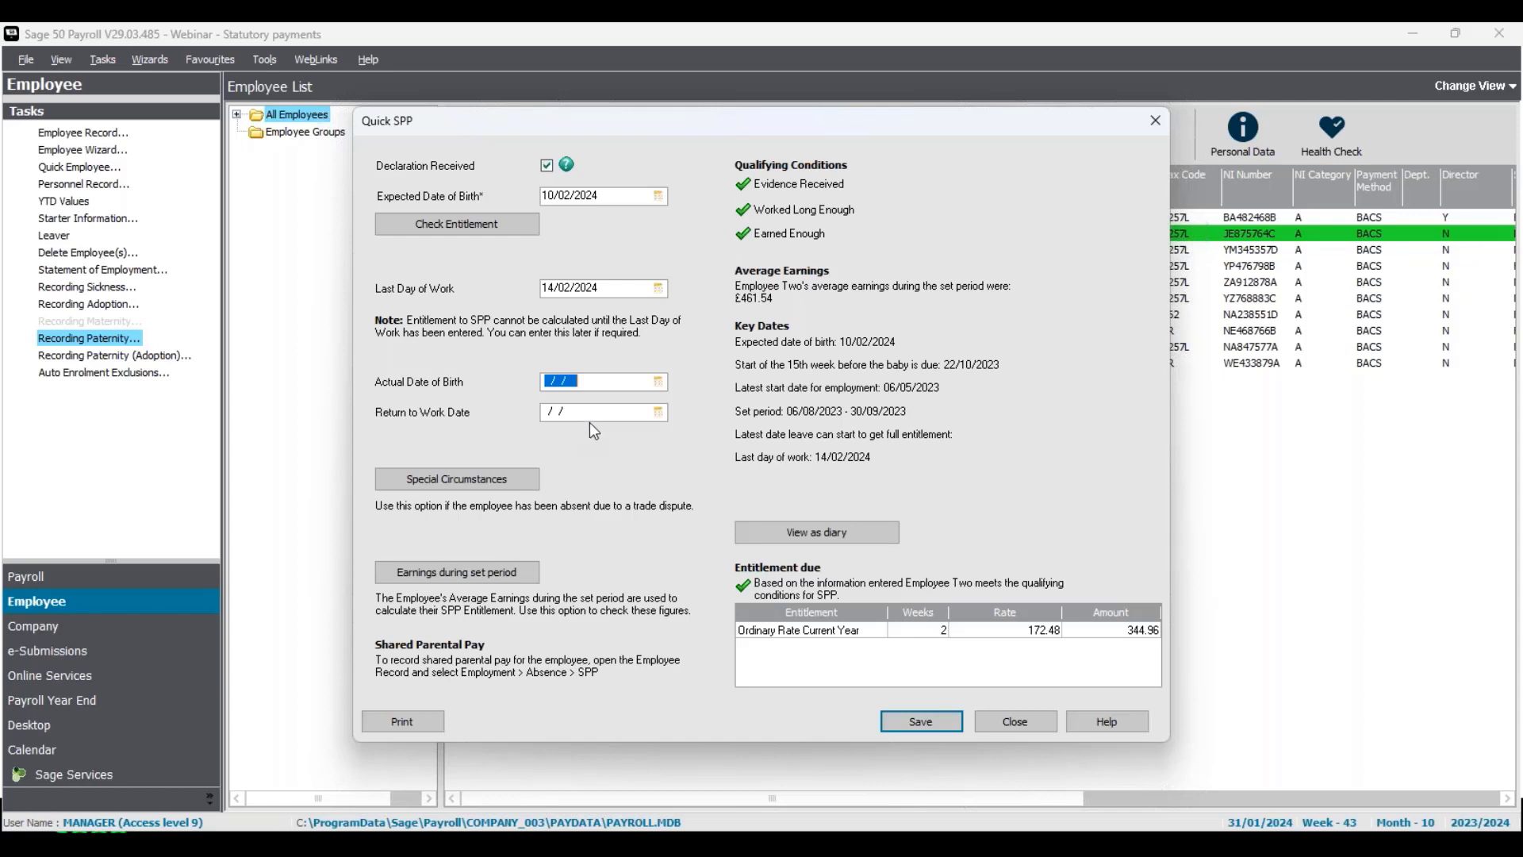
left_click(659, 412)
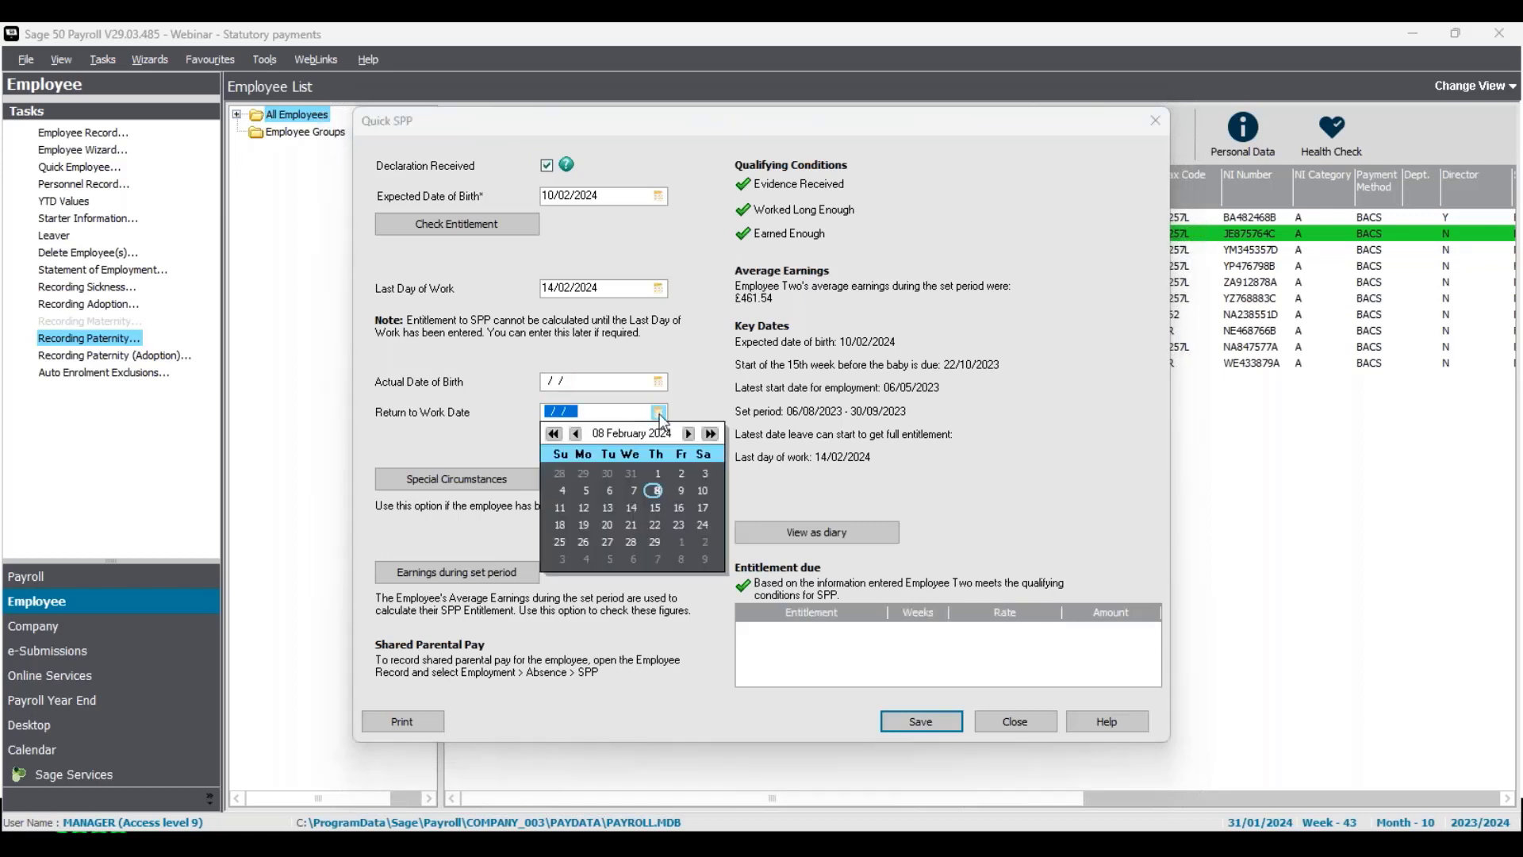
left_click(654, 524)
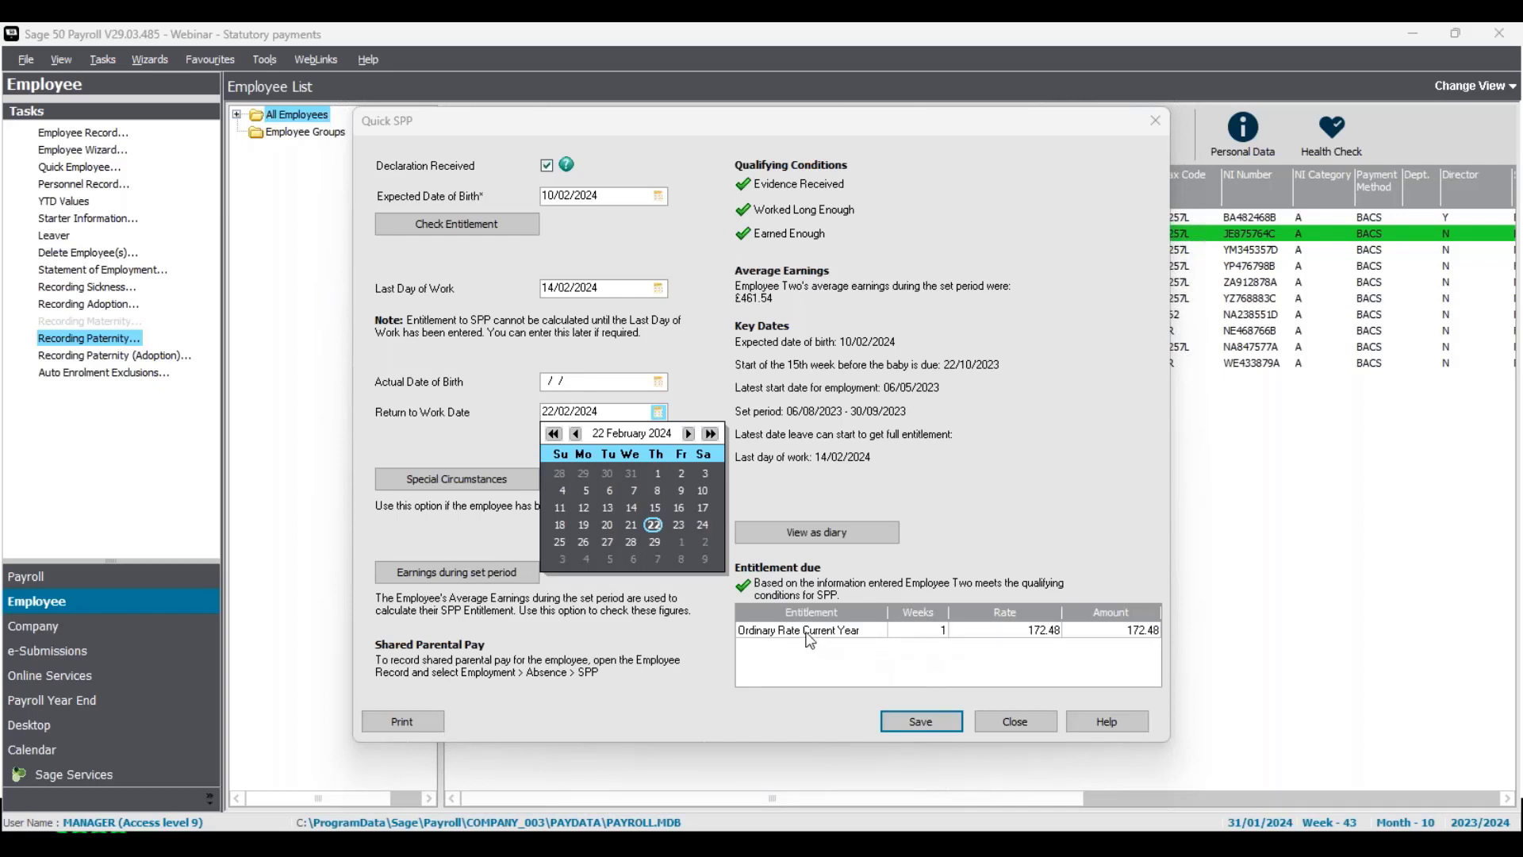
left_click(653, 542)
left_click(493, 414)
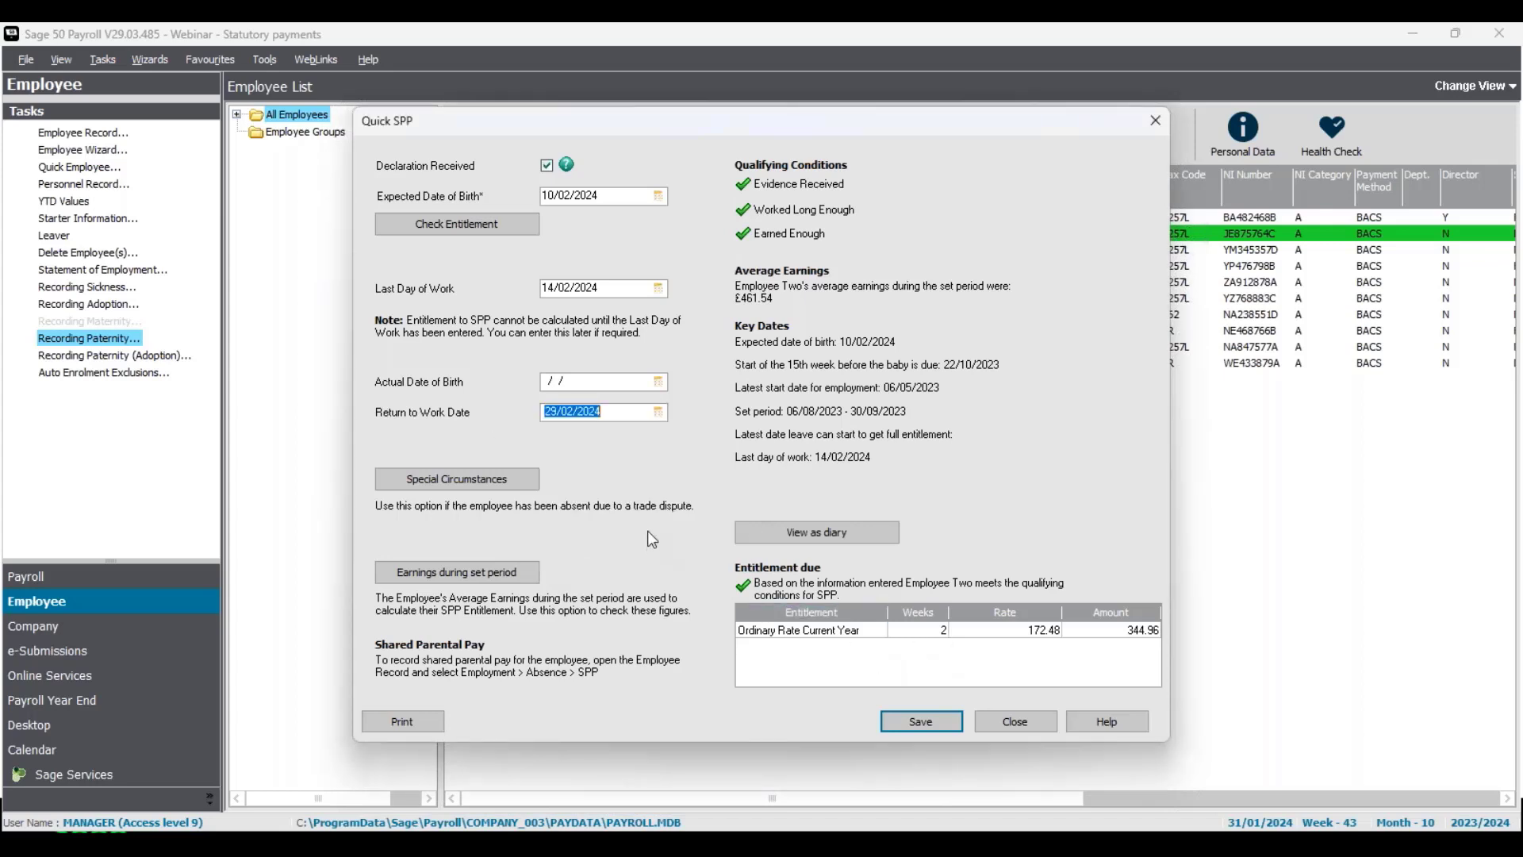
- Enter the baby's actual date of birth in the paternity details
left_click(554, 379)
type("14/02/")
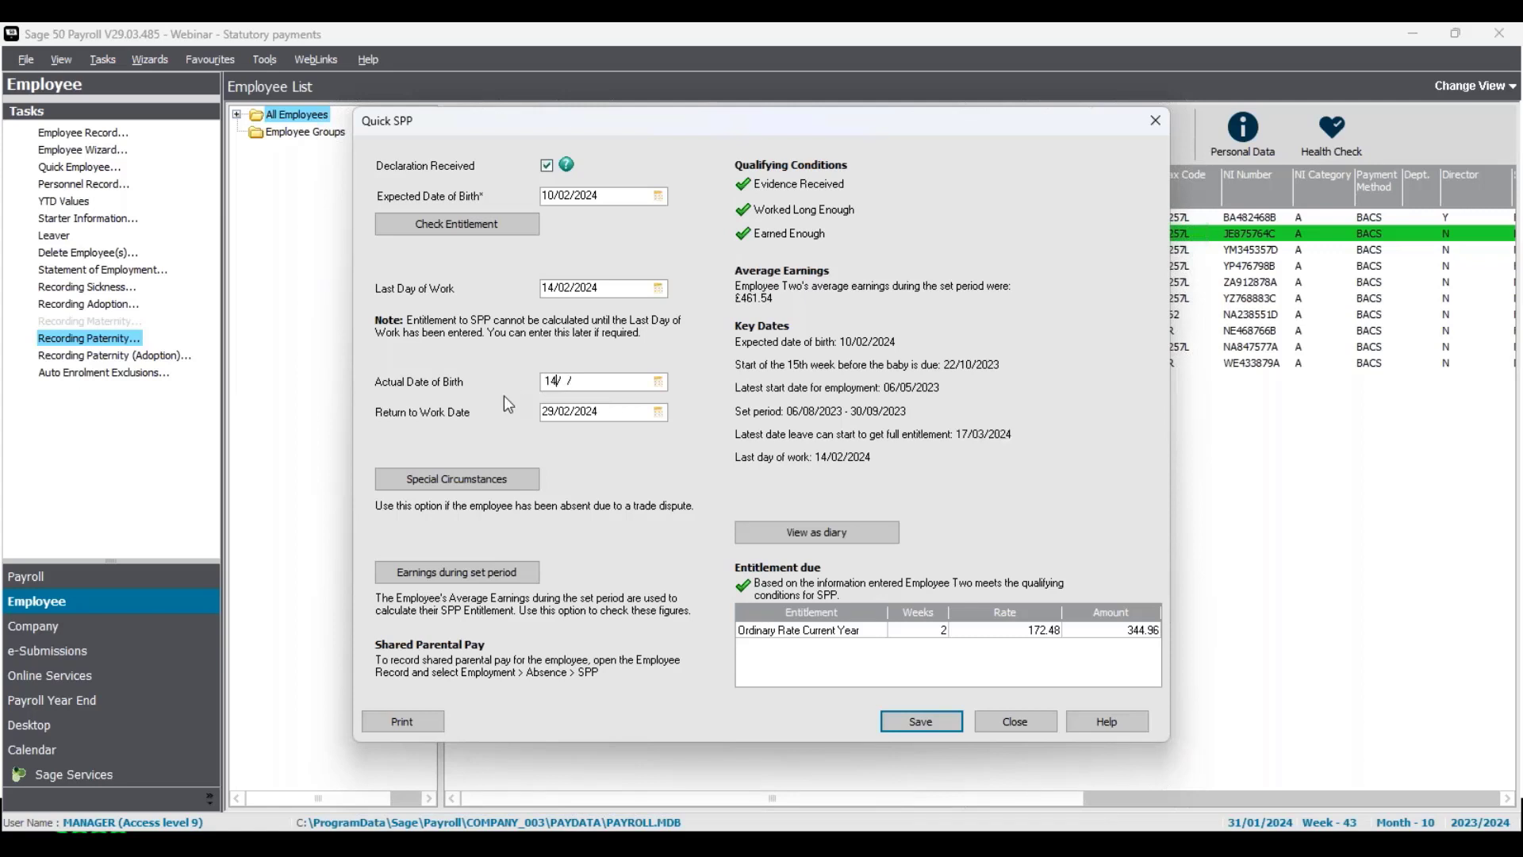
type("2024")
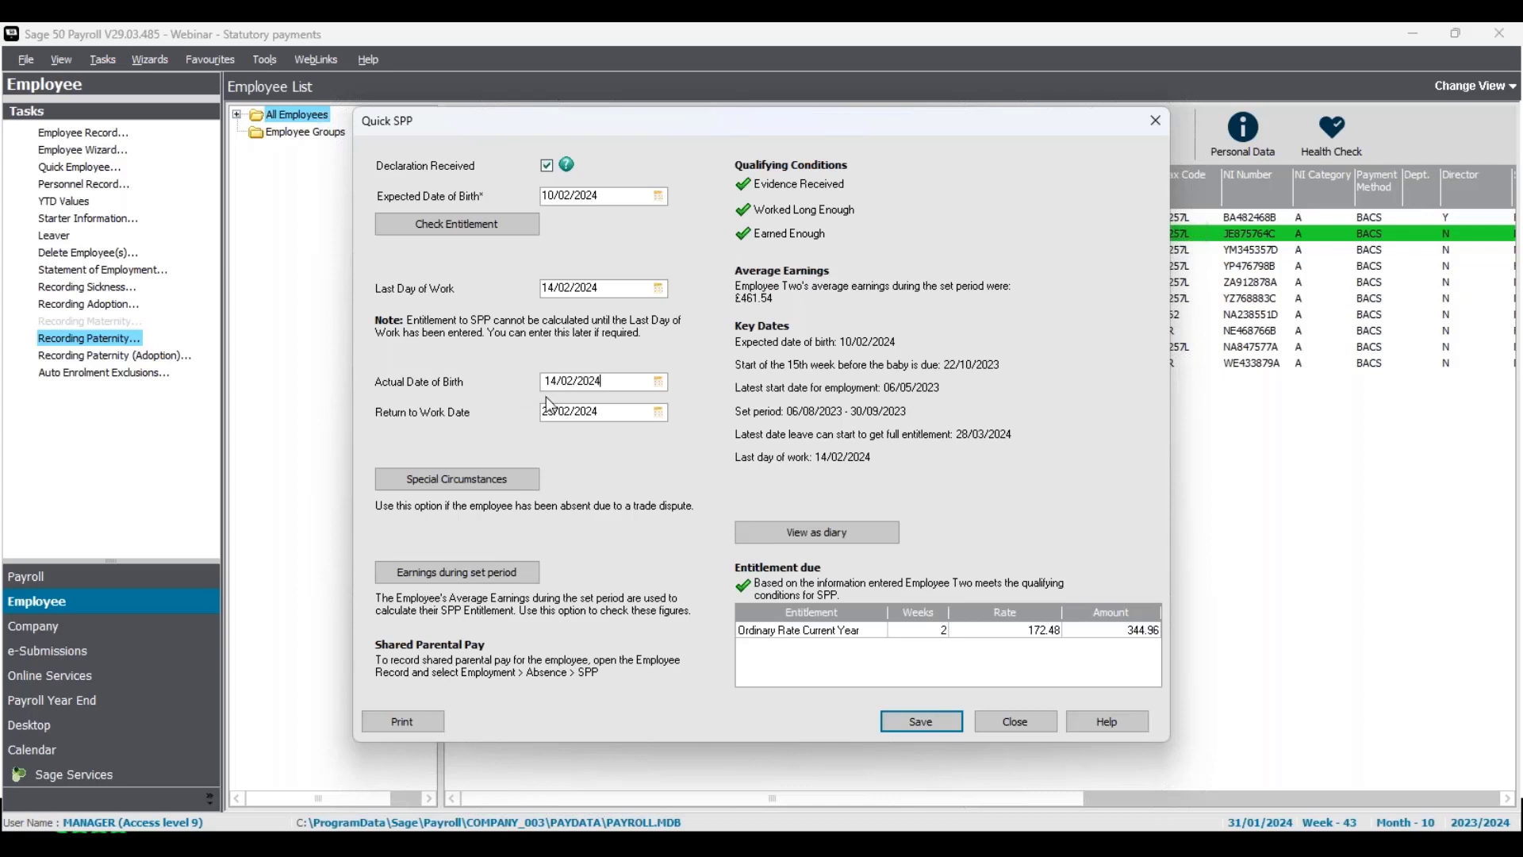
key("Tab")
- Examine the special circumstances option for weeks on trade dispute, keeping the number of weeks at 0
left_click(460, 487)
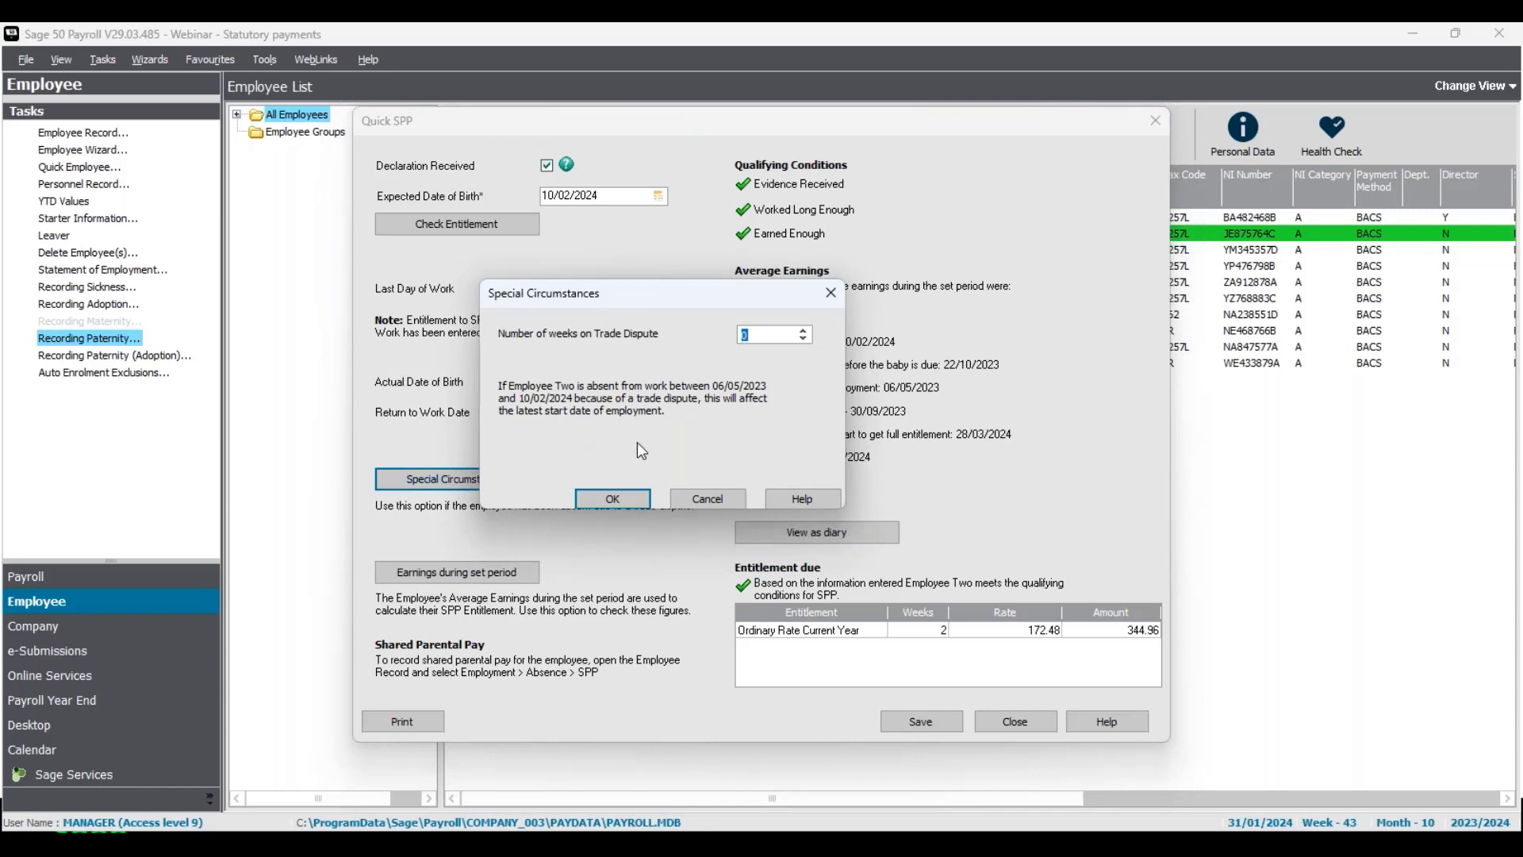
left_click(804, 331)
left_click(804, 338)
left_click(624, 496)
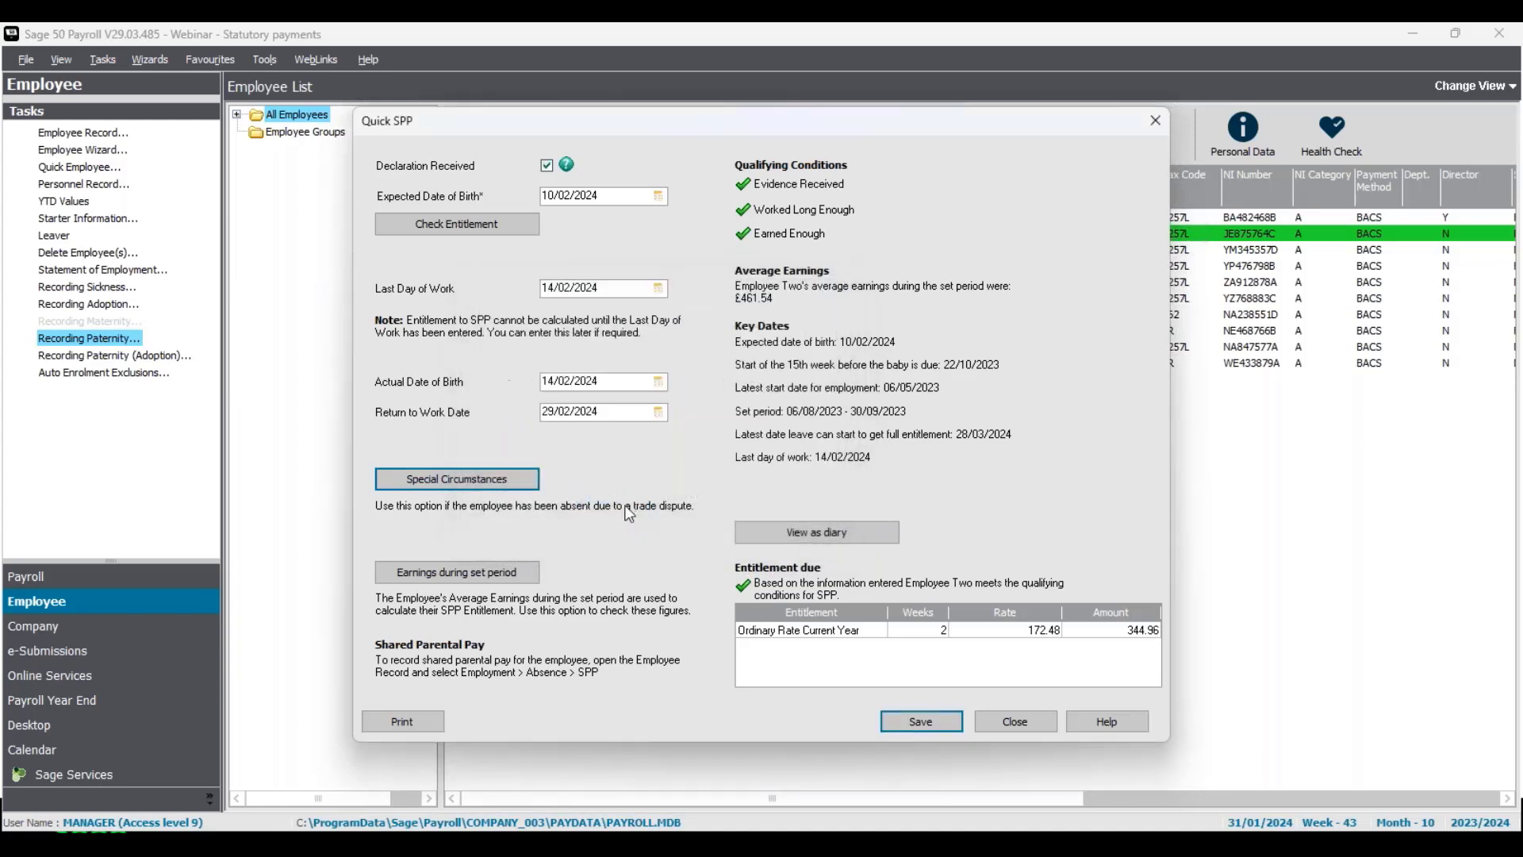
- Save the paternity details and review the SPP report, closing the Quick SPP window
left_click(951, 725)
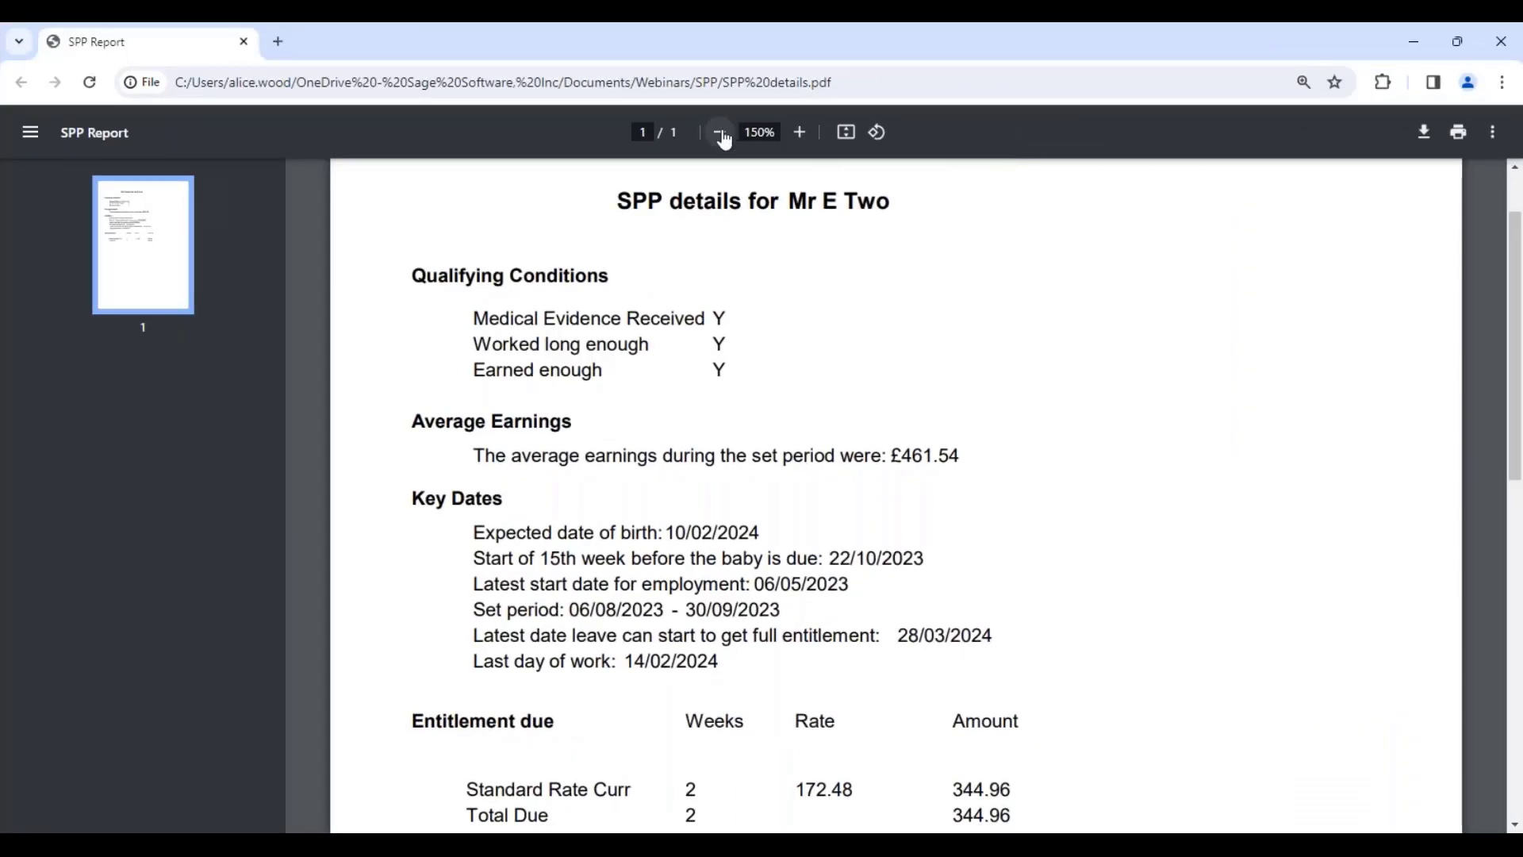
left_click(720, 132)
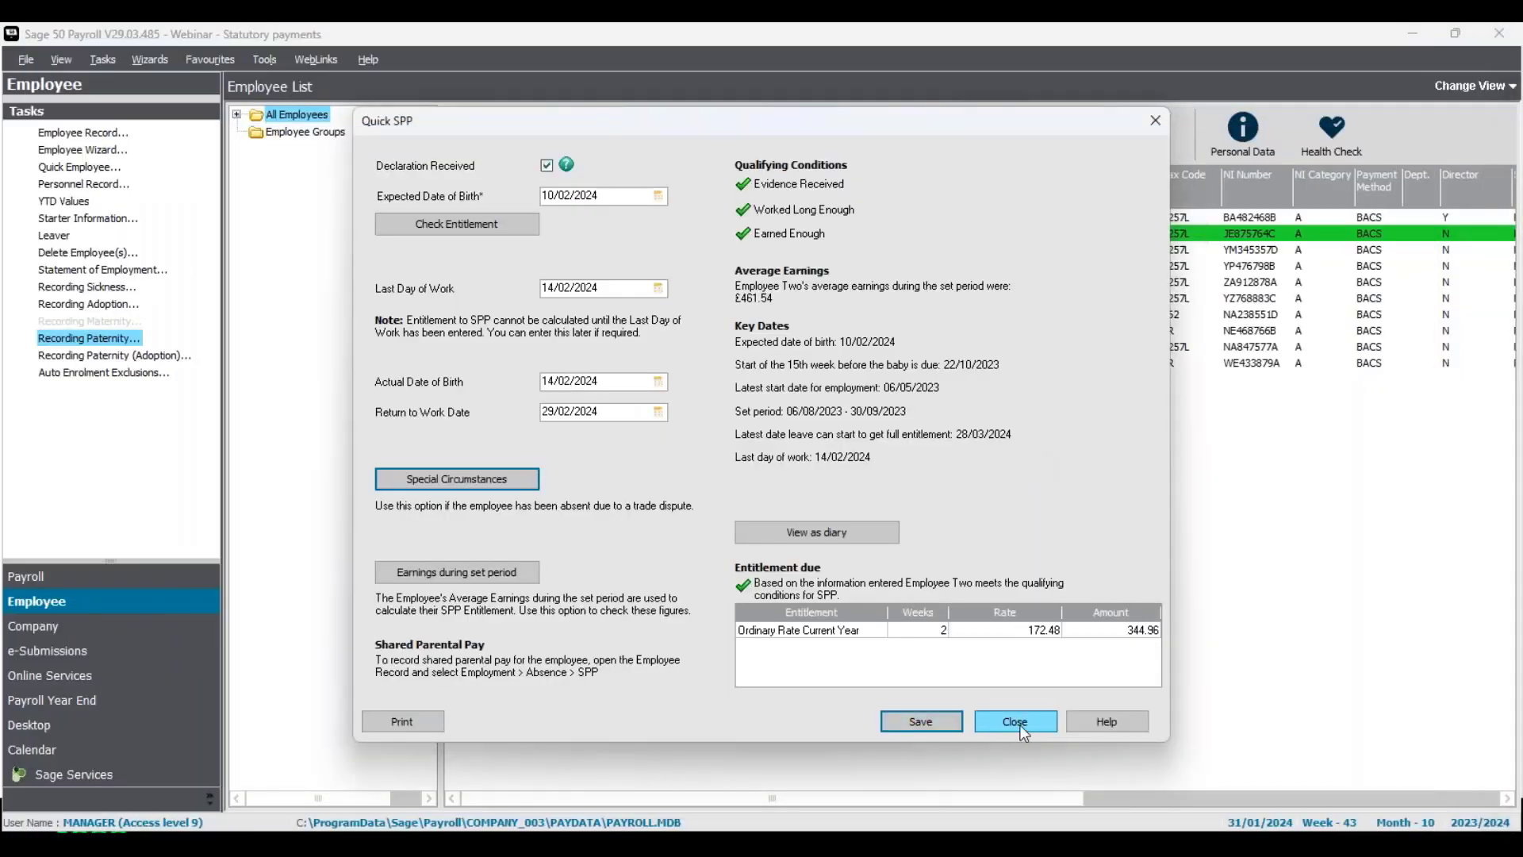
left_click(1016, 722)
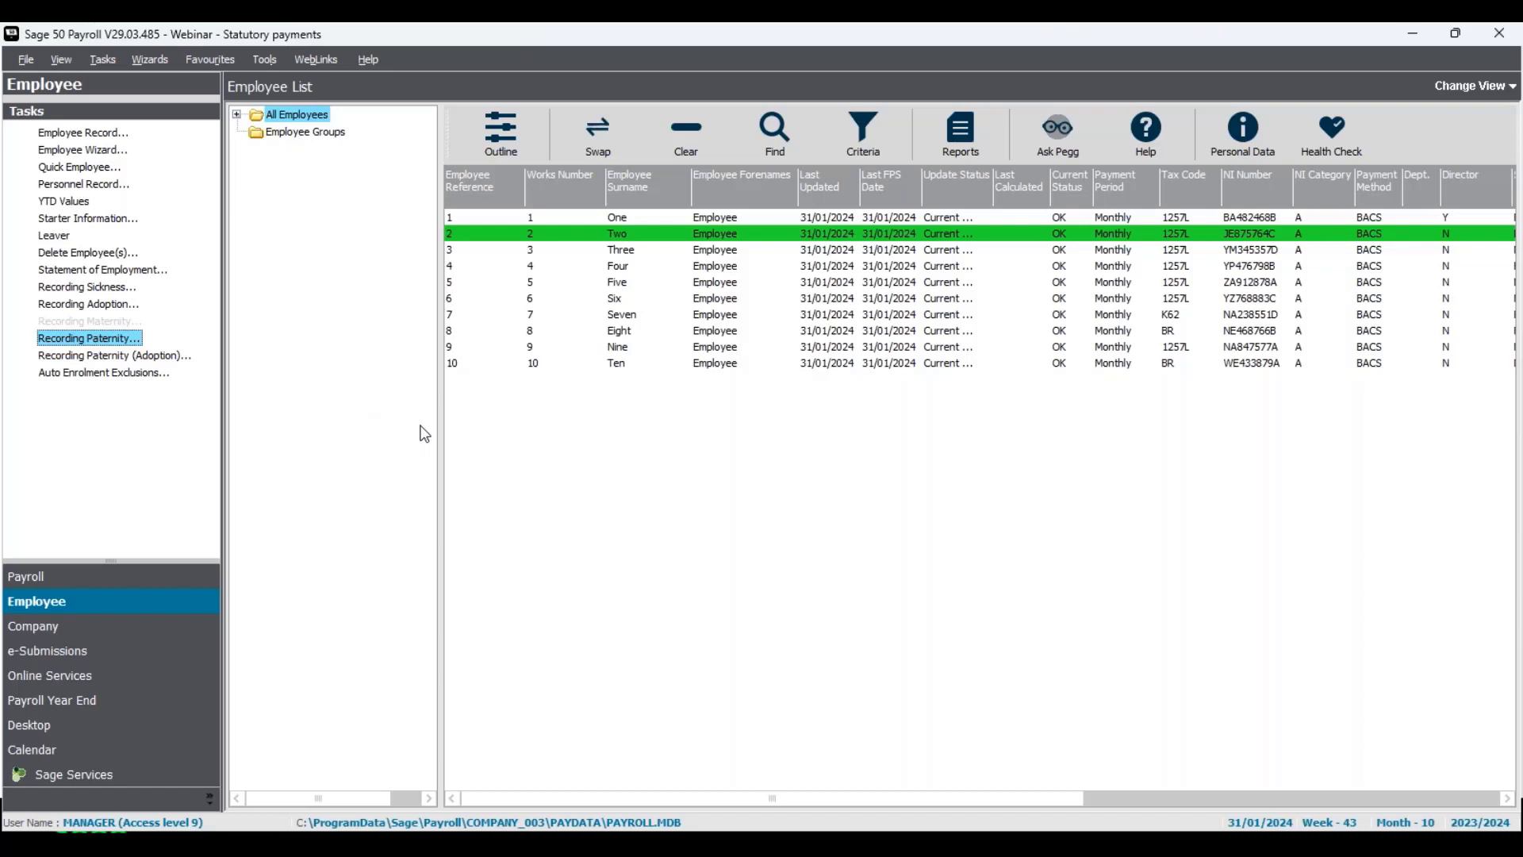
- Open the record for employee reference 2 and bring up its Statutory Paternity Pay absence details
left_click(706, 237)
double_click(706, 238)
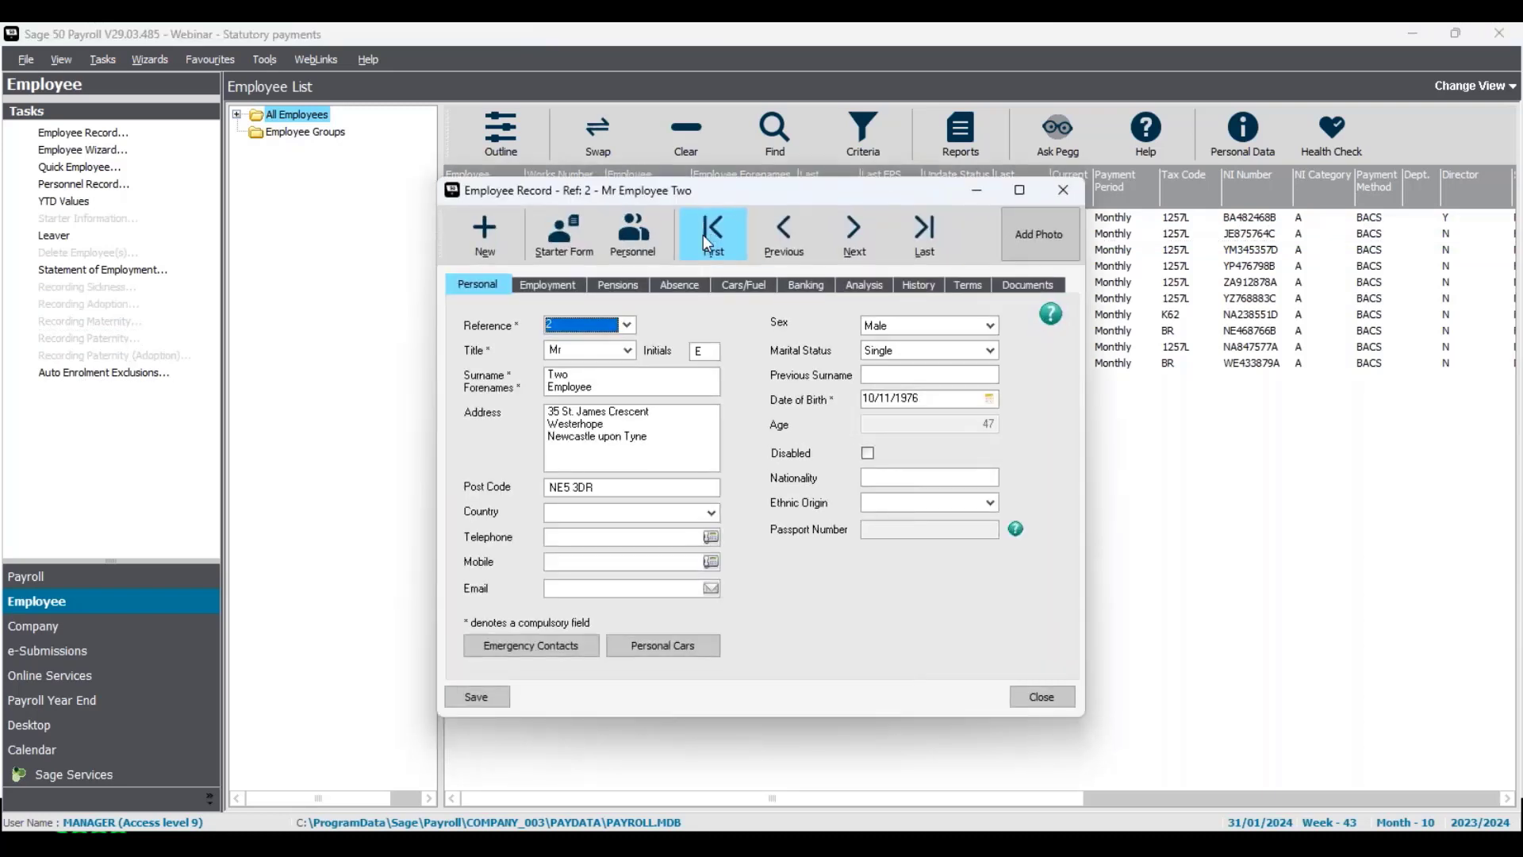
left_click(698, 287)
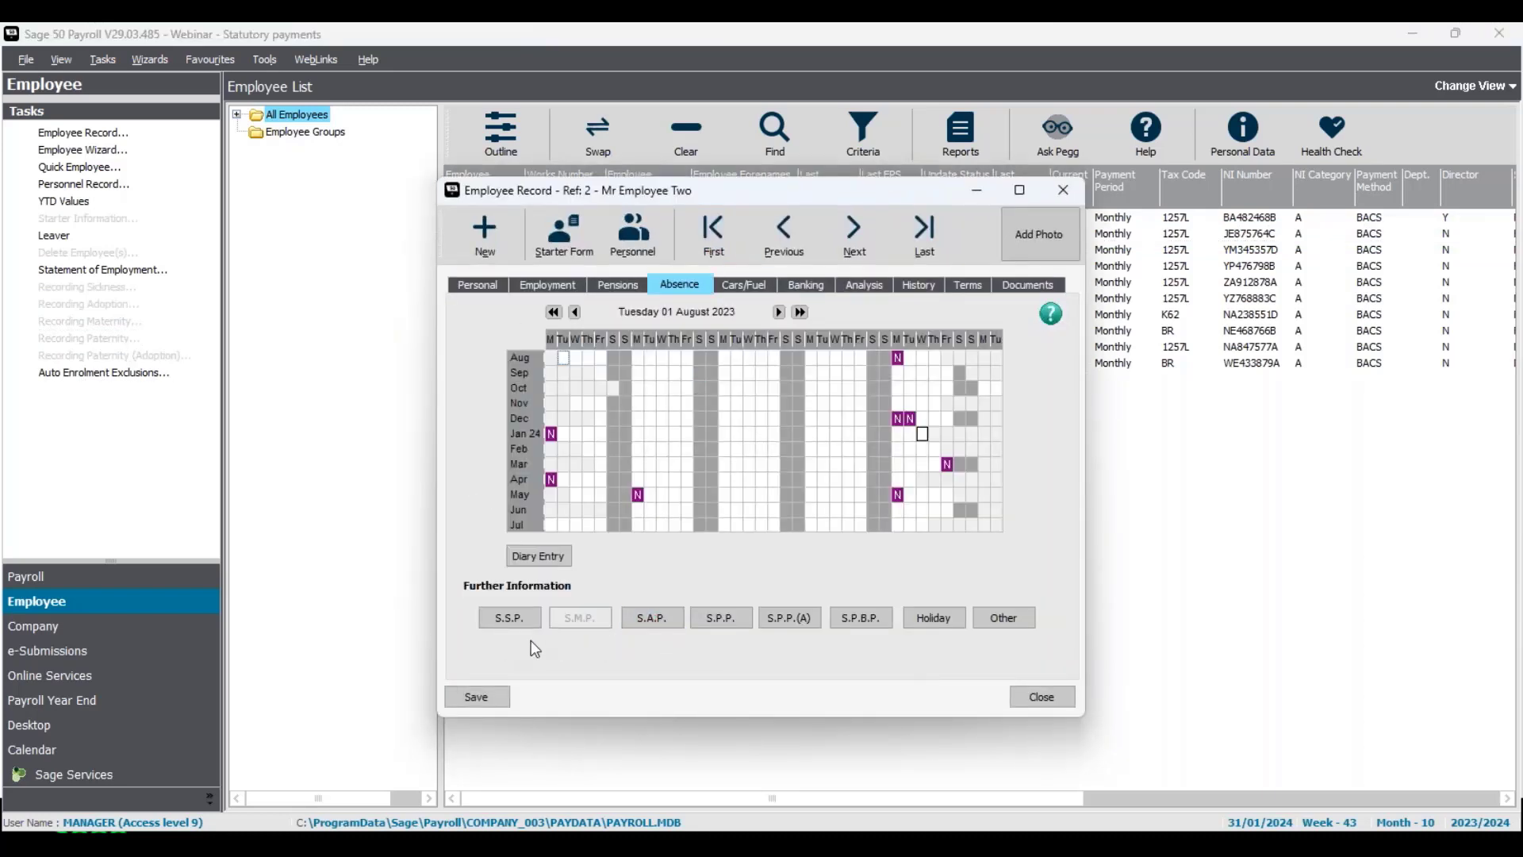
left_click(721, 617)
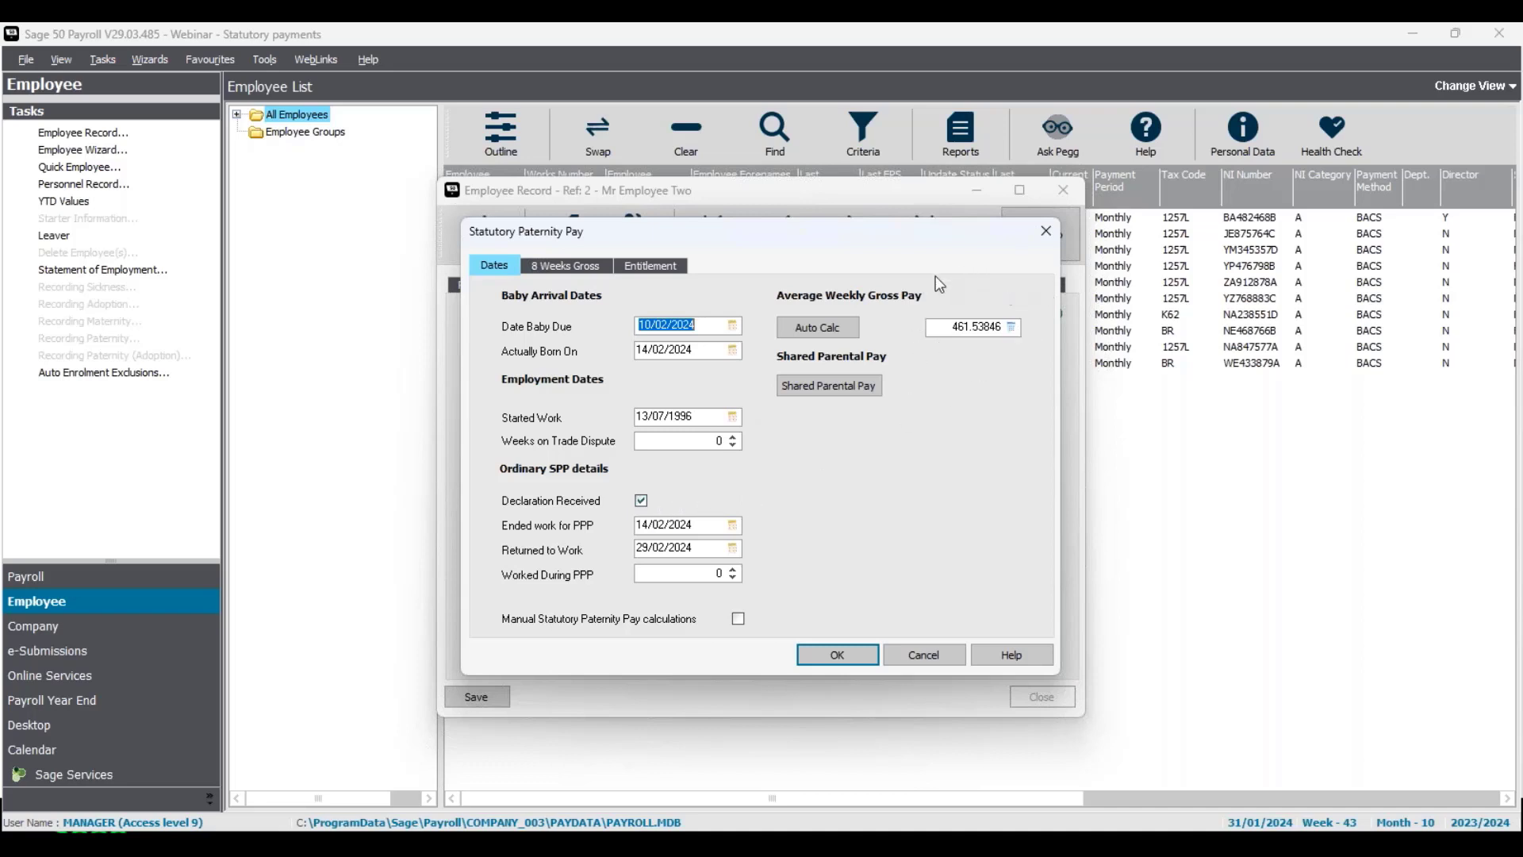
- Review the 8 weeks gross payment history and the paternity pay entitlement, including the qualifying week start
left_click(575, 271)
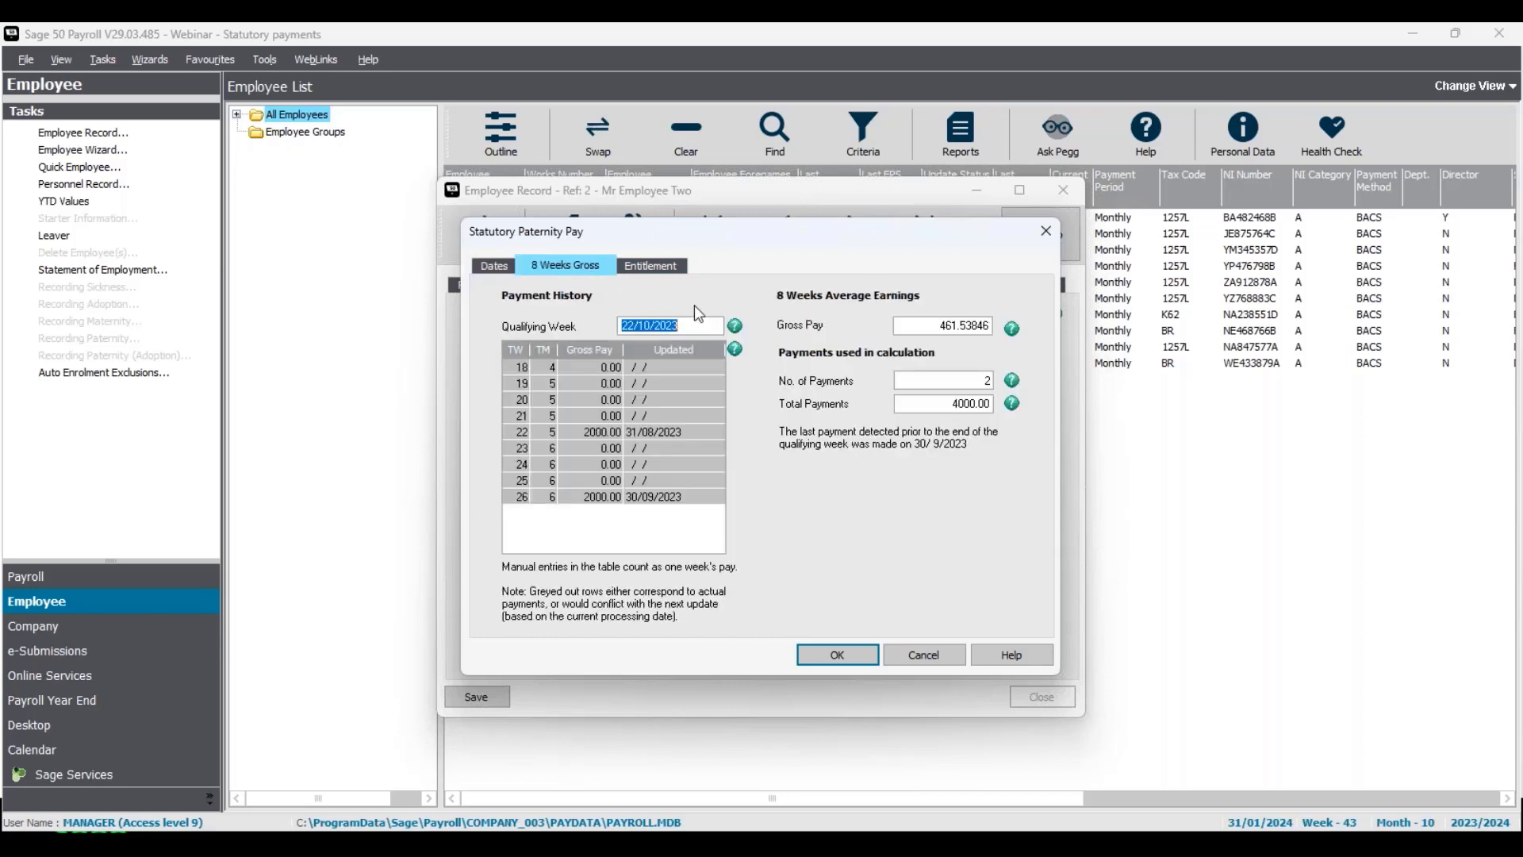
left_click(702, 325)
left_click(656, 268)
left_click(705, 326)
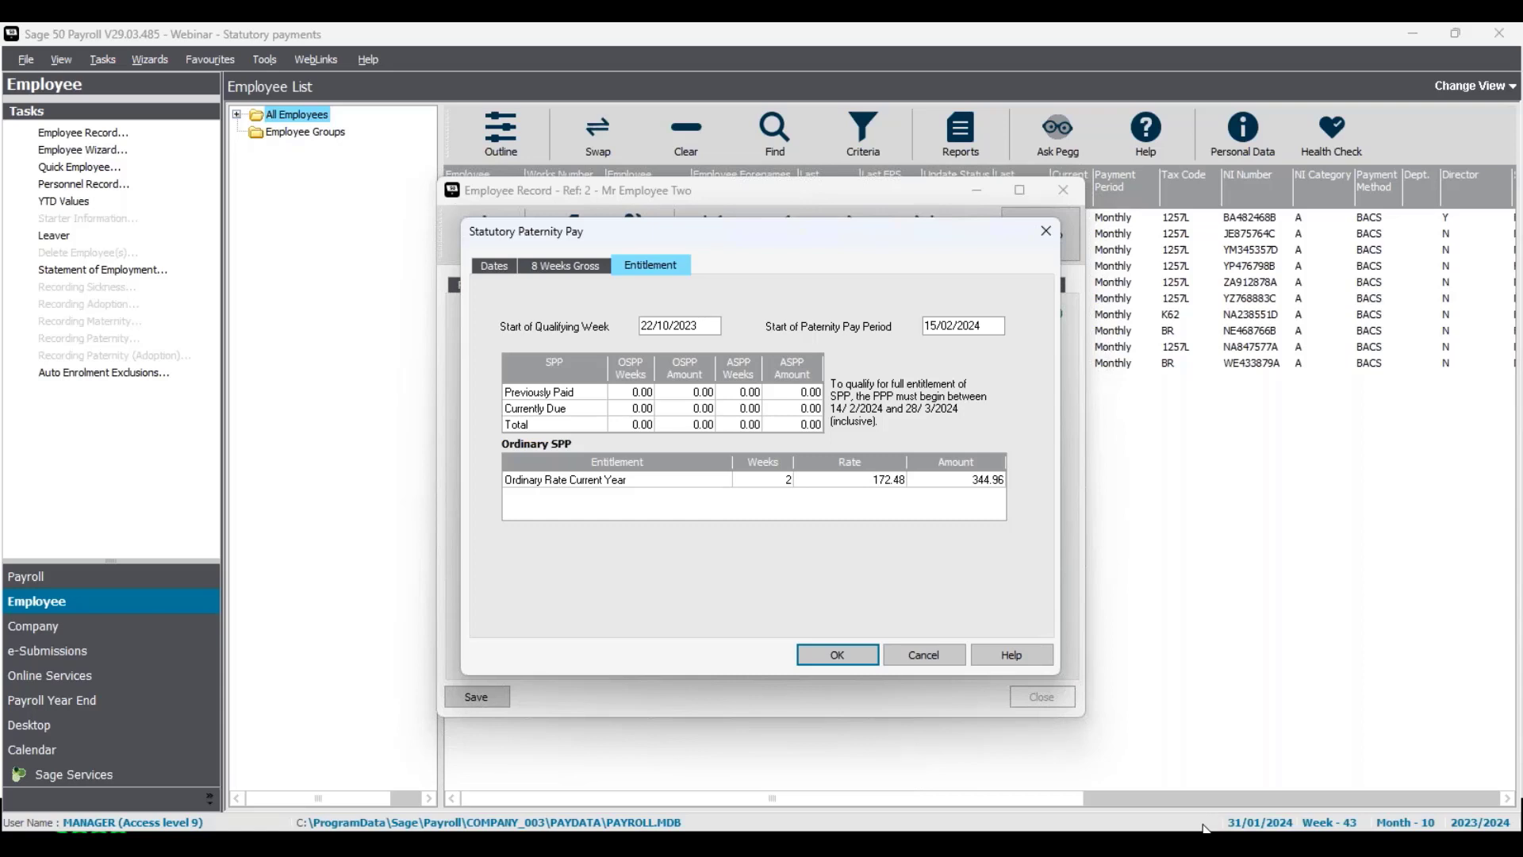
- Accept the Statutory Paternity Pay details, then save and close the employee record
left_click(855, 654)
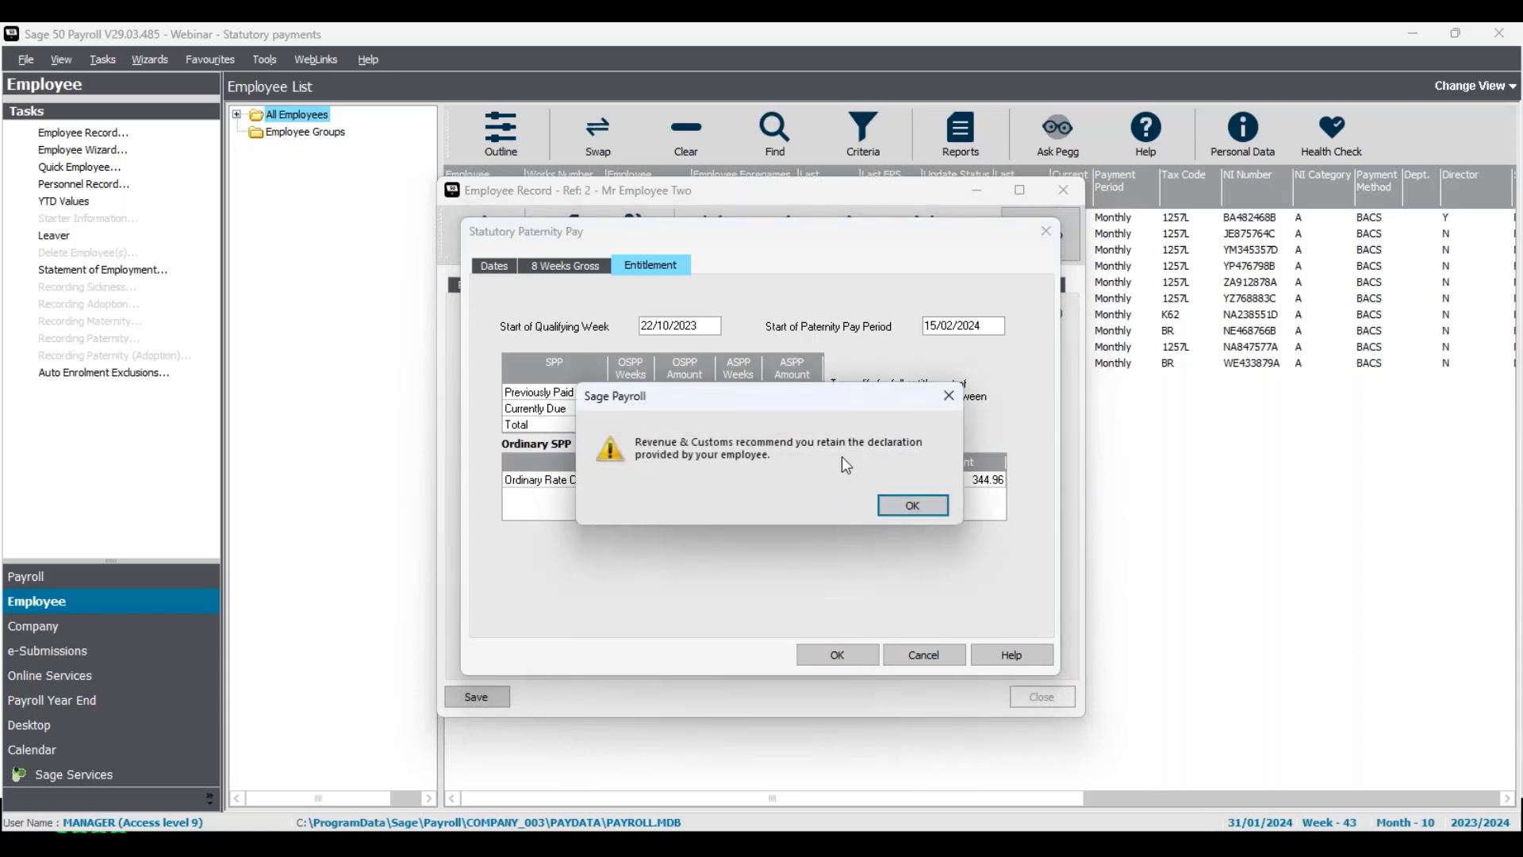
left_click(903, 506)
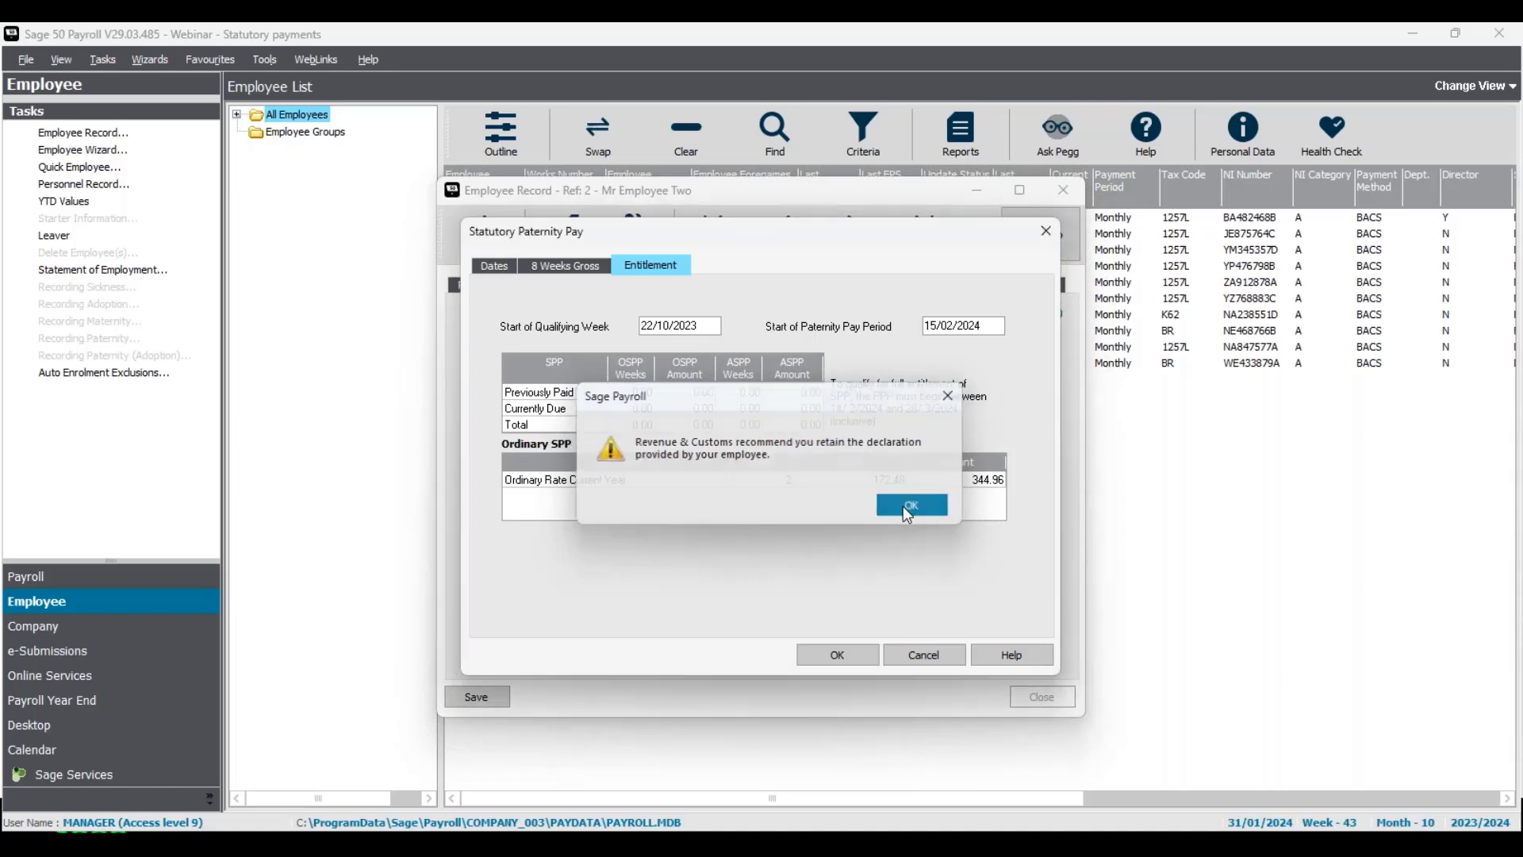
left_click(493, 698)
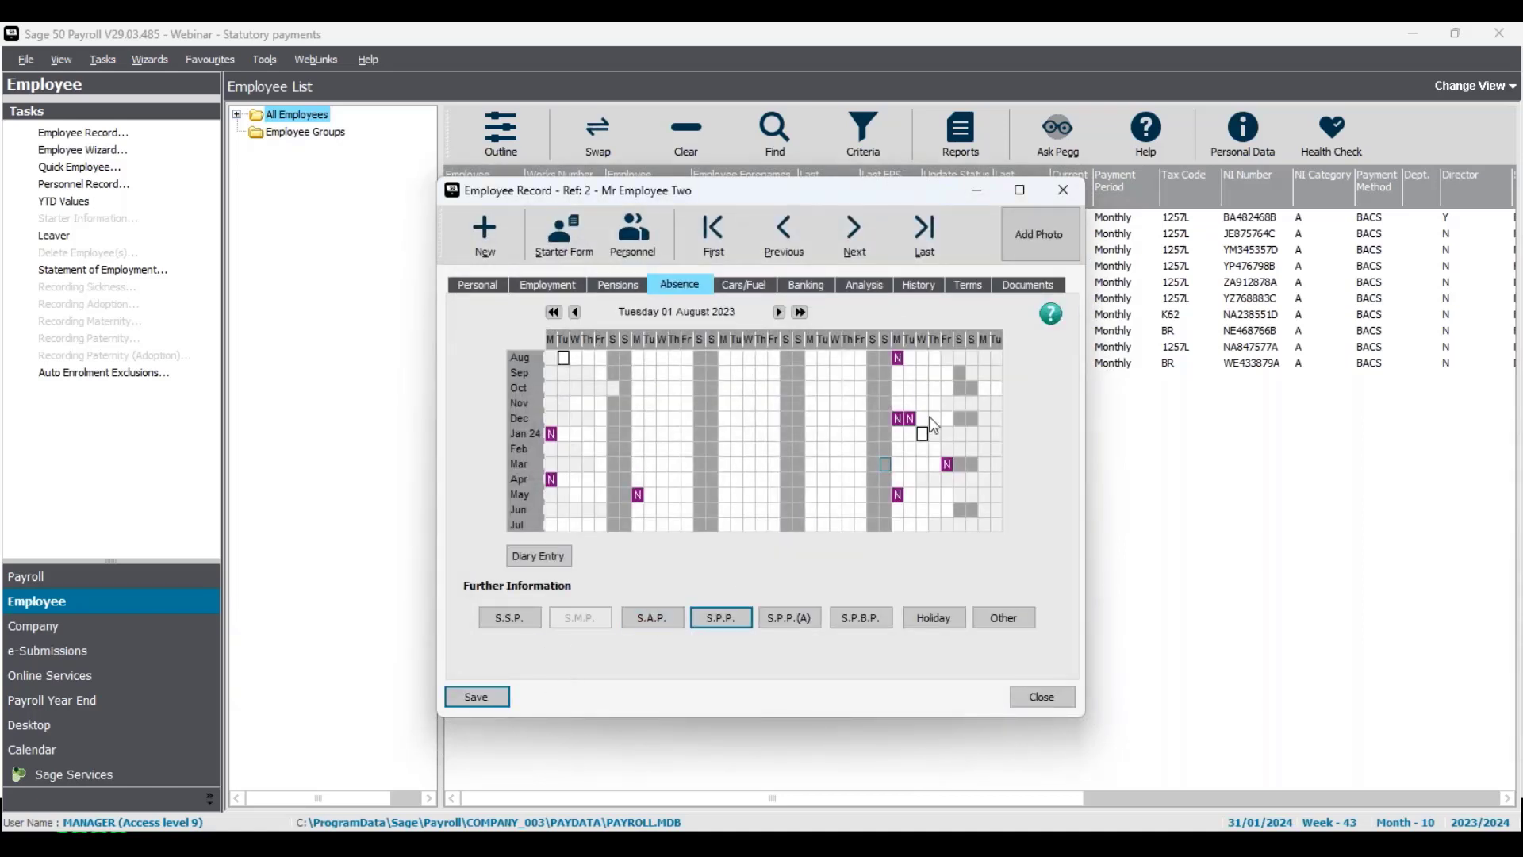
left_click(1060, 194)
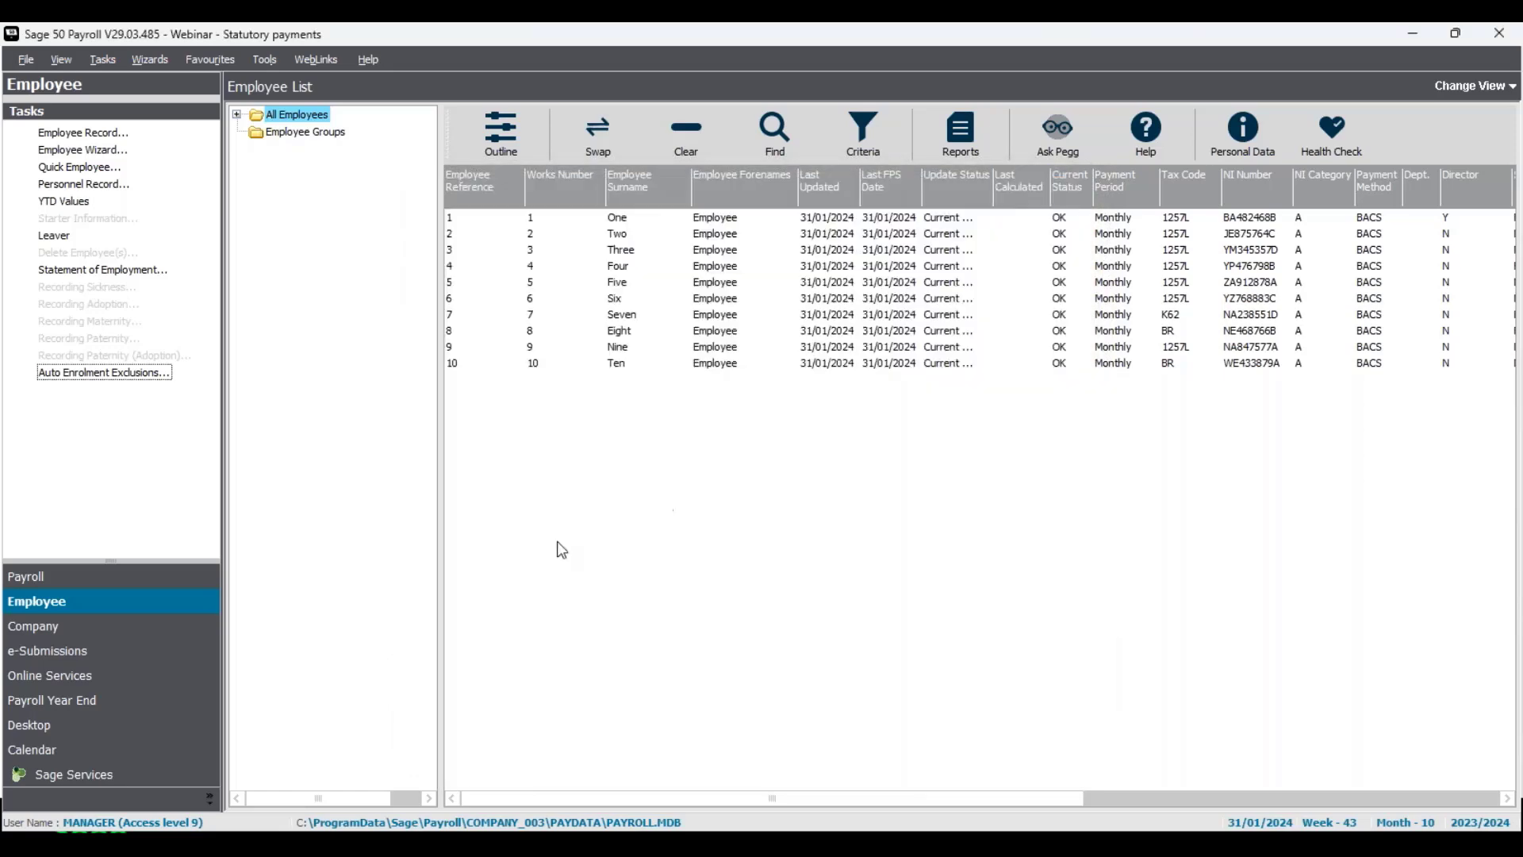
- Change the payroll process date to 29/02/2024
left_click(132, 585)
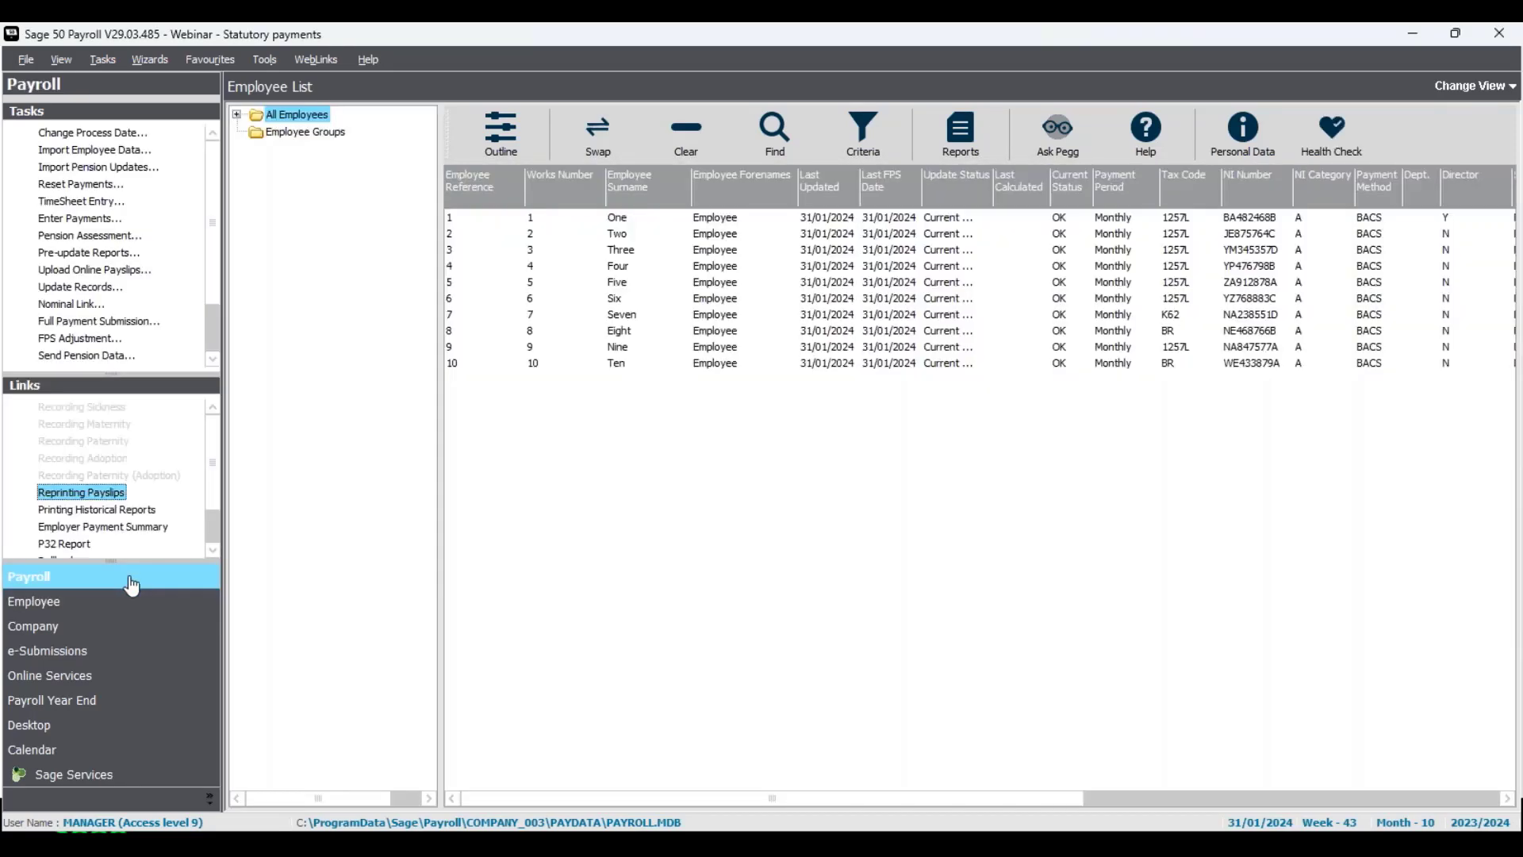
left_click(122, 135)
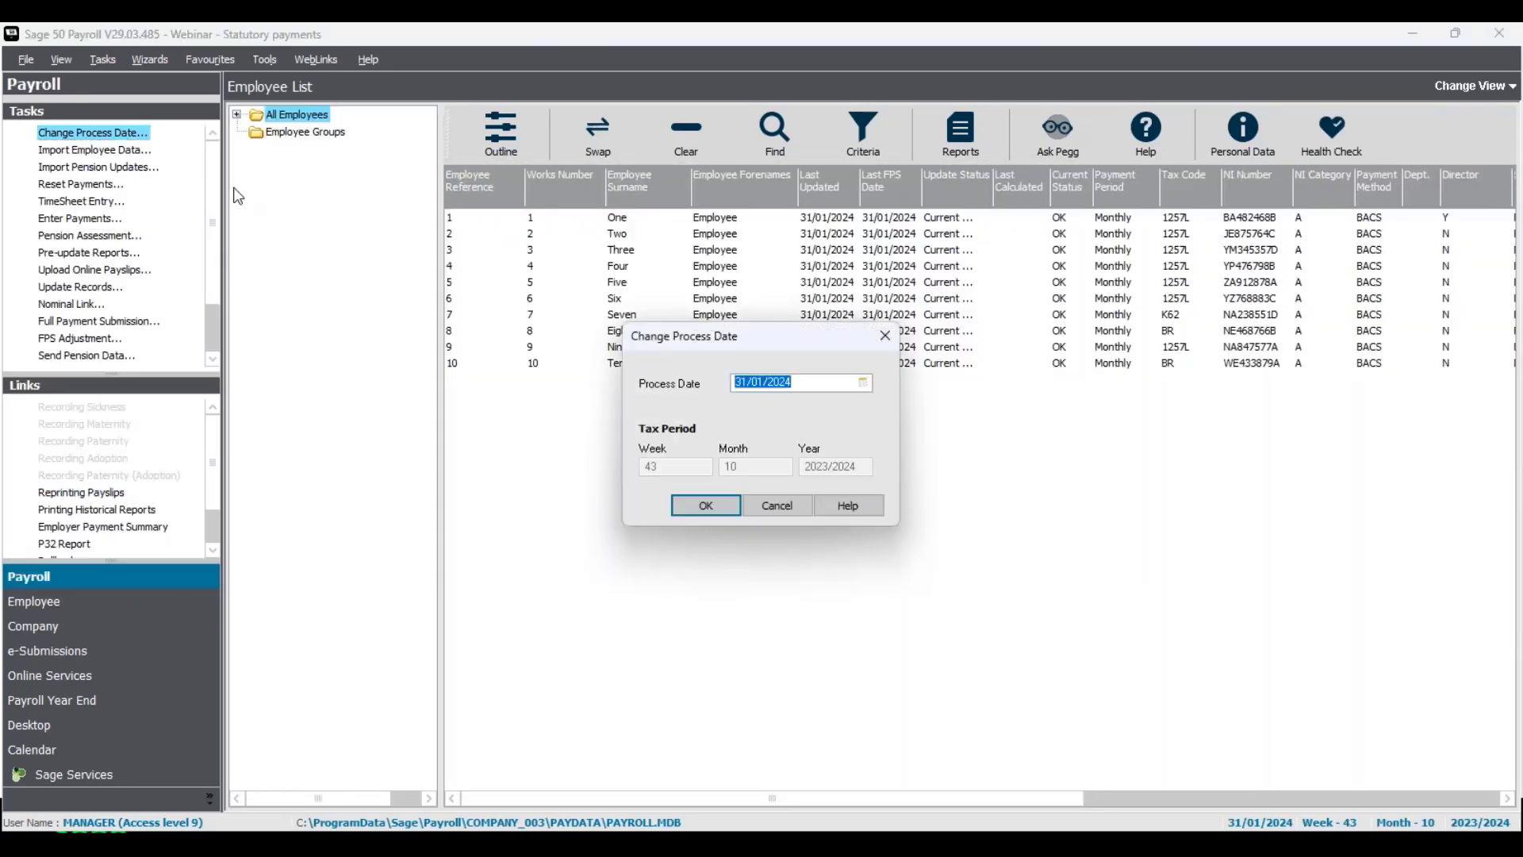
left_click(863, 384)
left_click(879, 405)
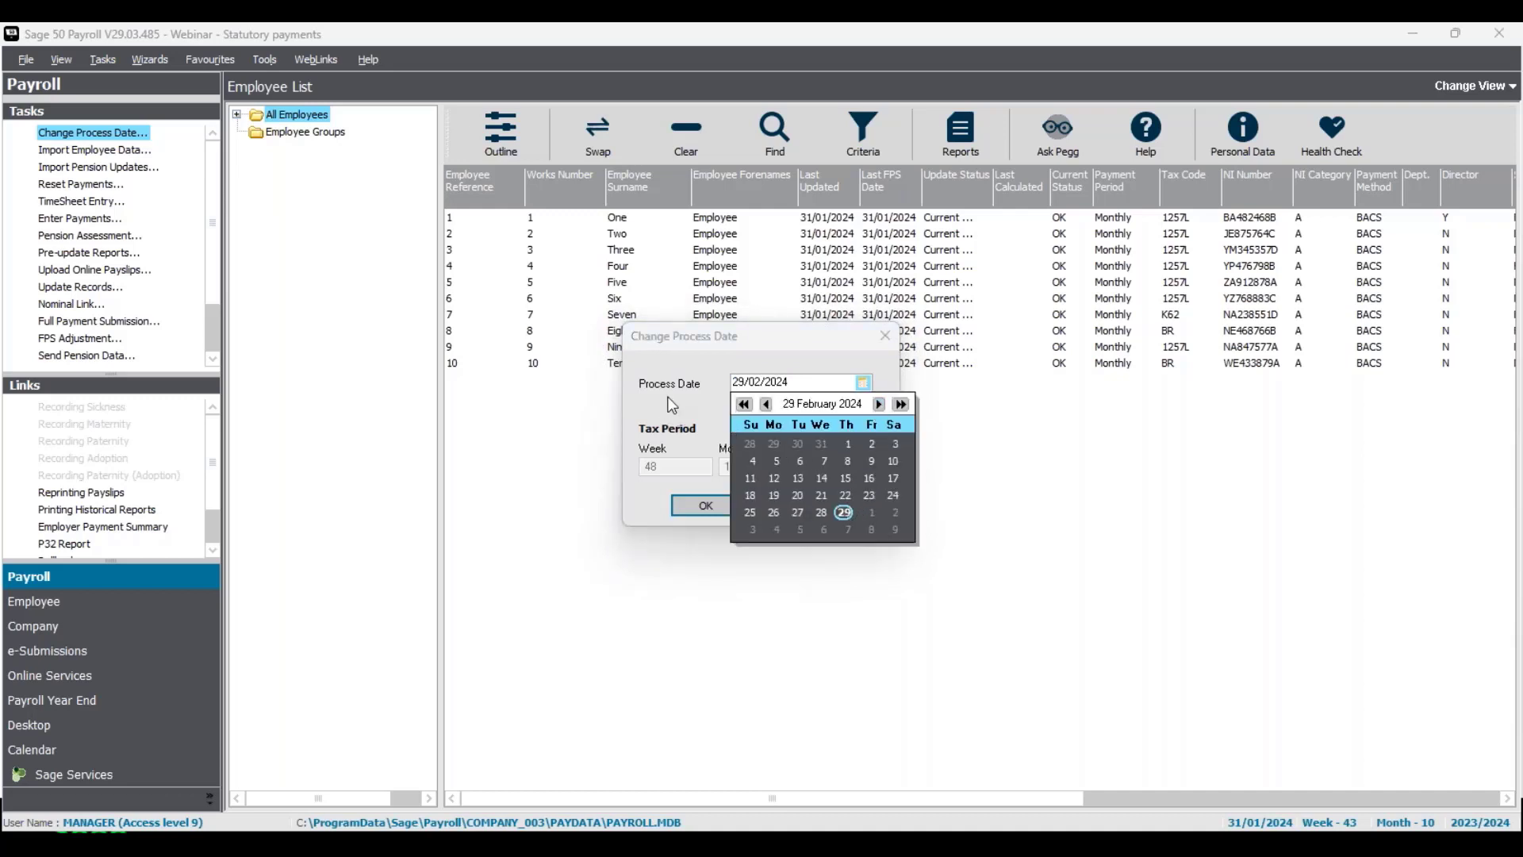
left_click(846, 513)
left_click(706, 507)
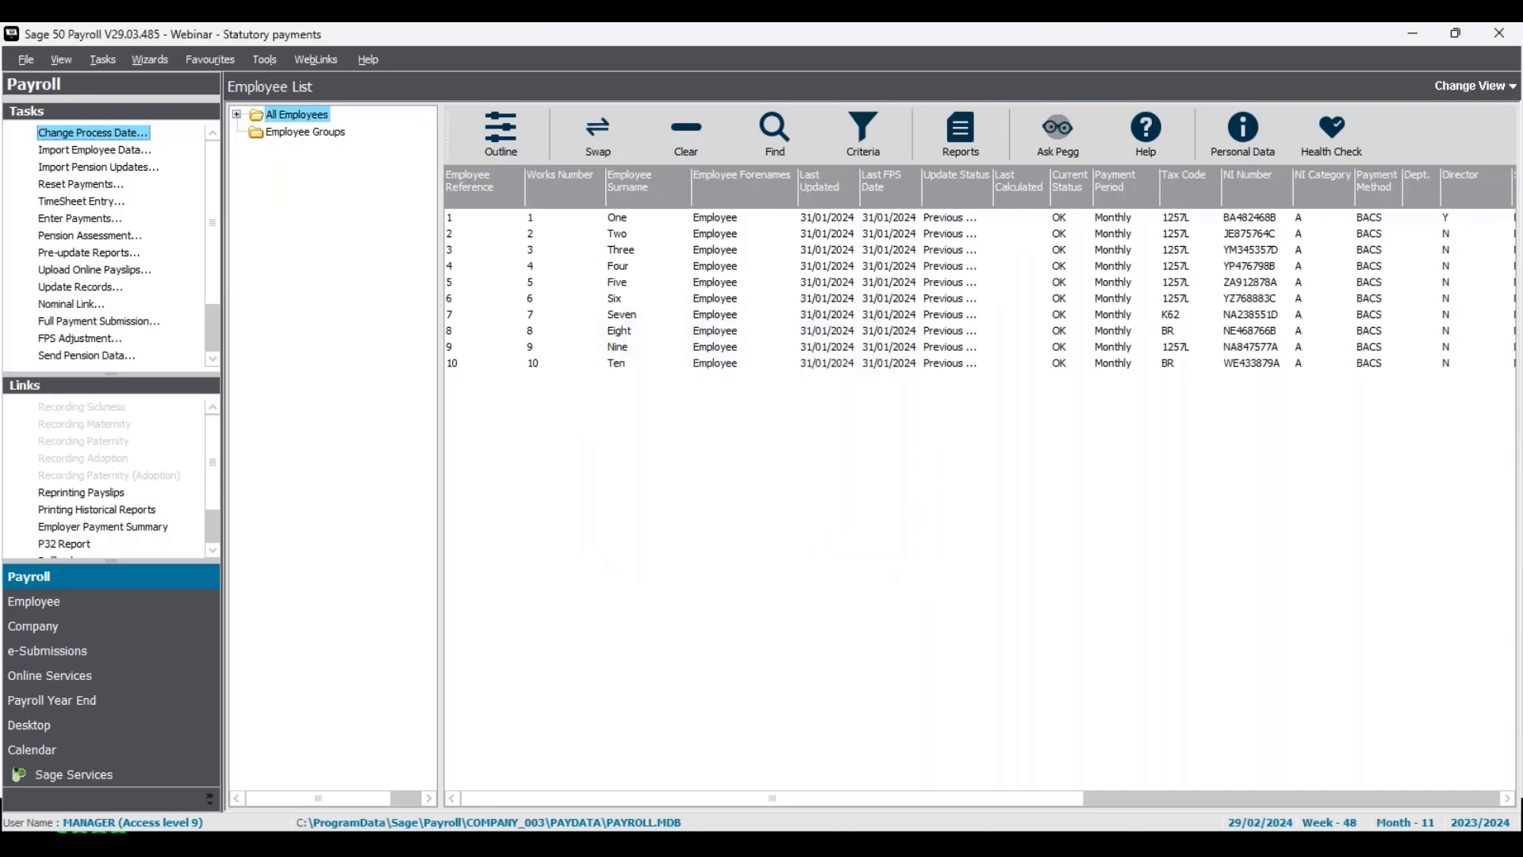
- Open payment entry for employee reference 2 and review the salary line and payment summary
left_click(698, 235)
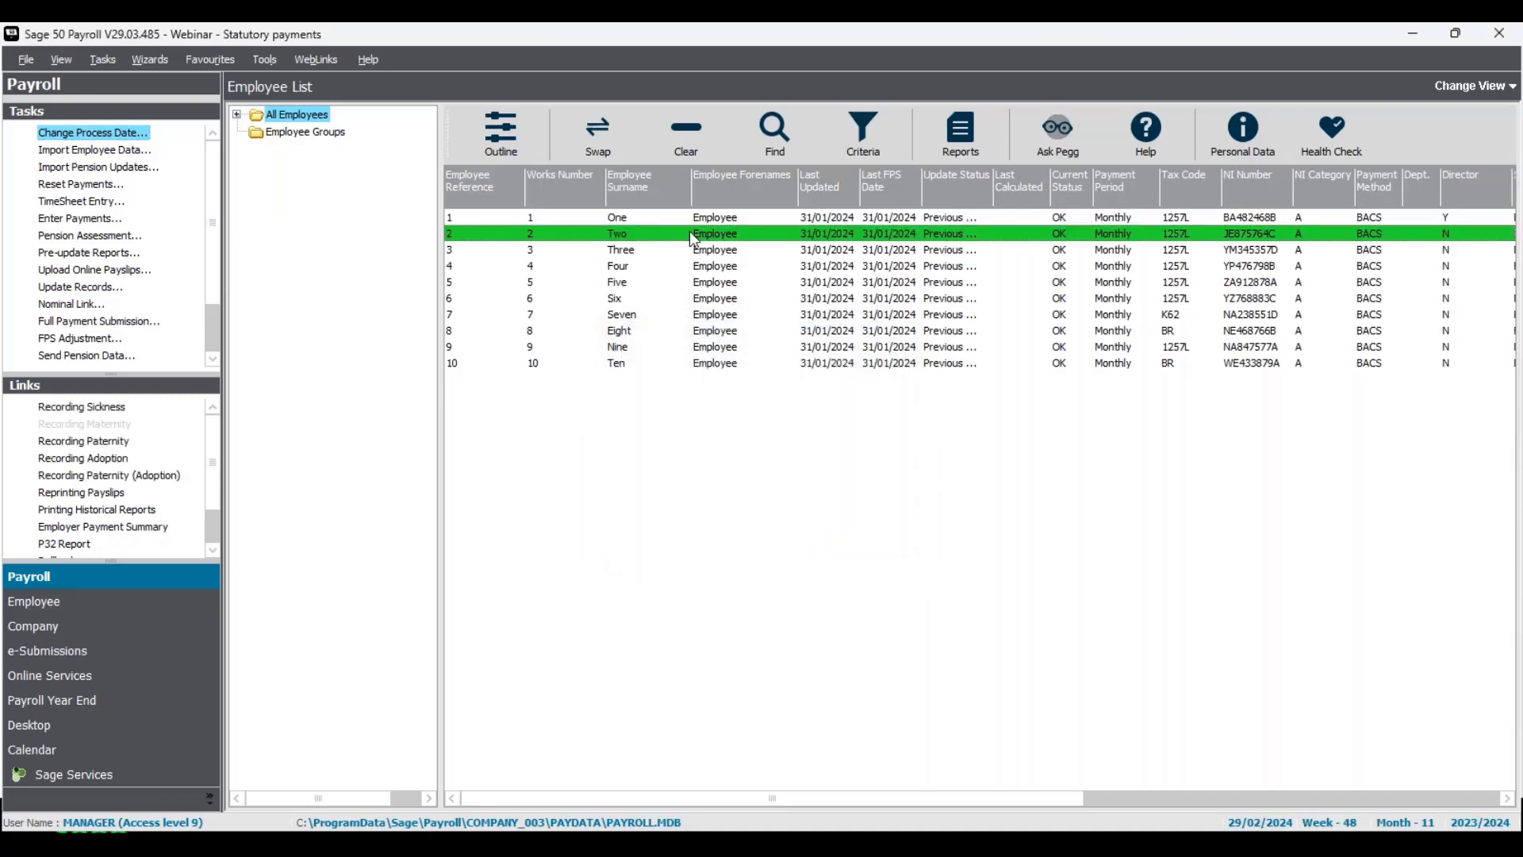
left_click(96, 220)
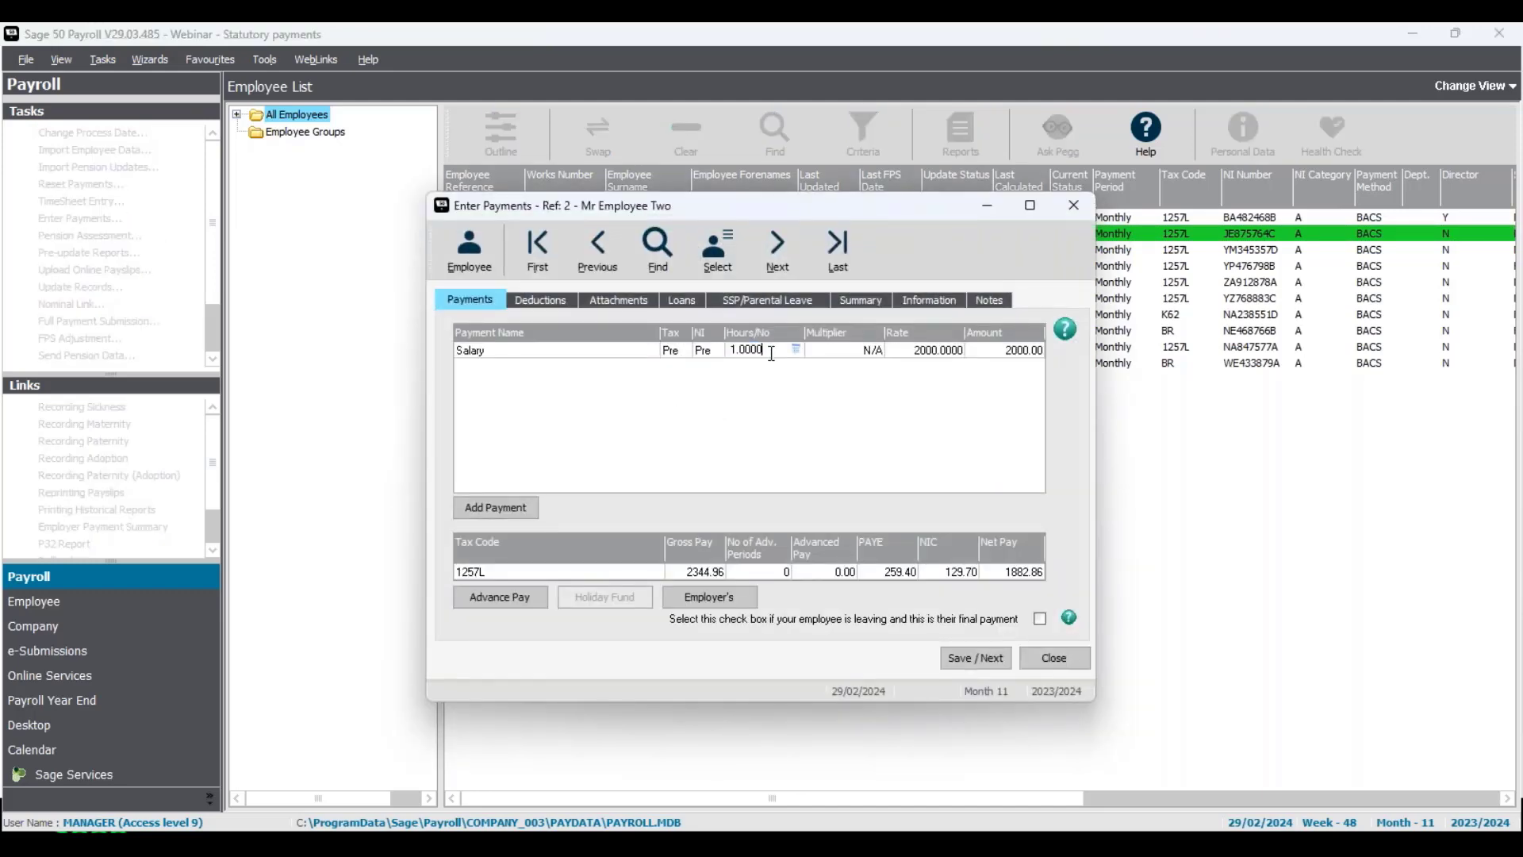
left_click(919, 353)
left_click(936, 351)
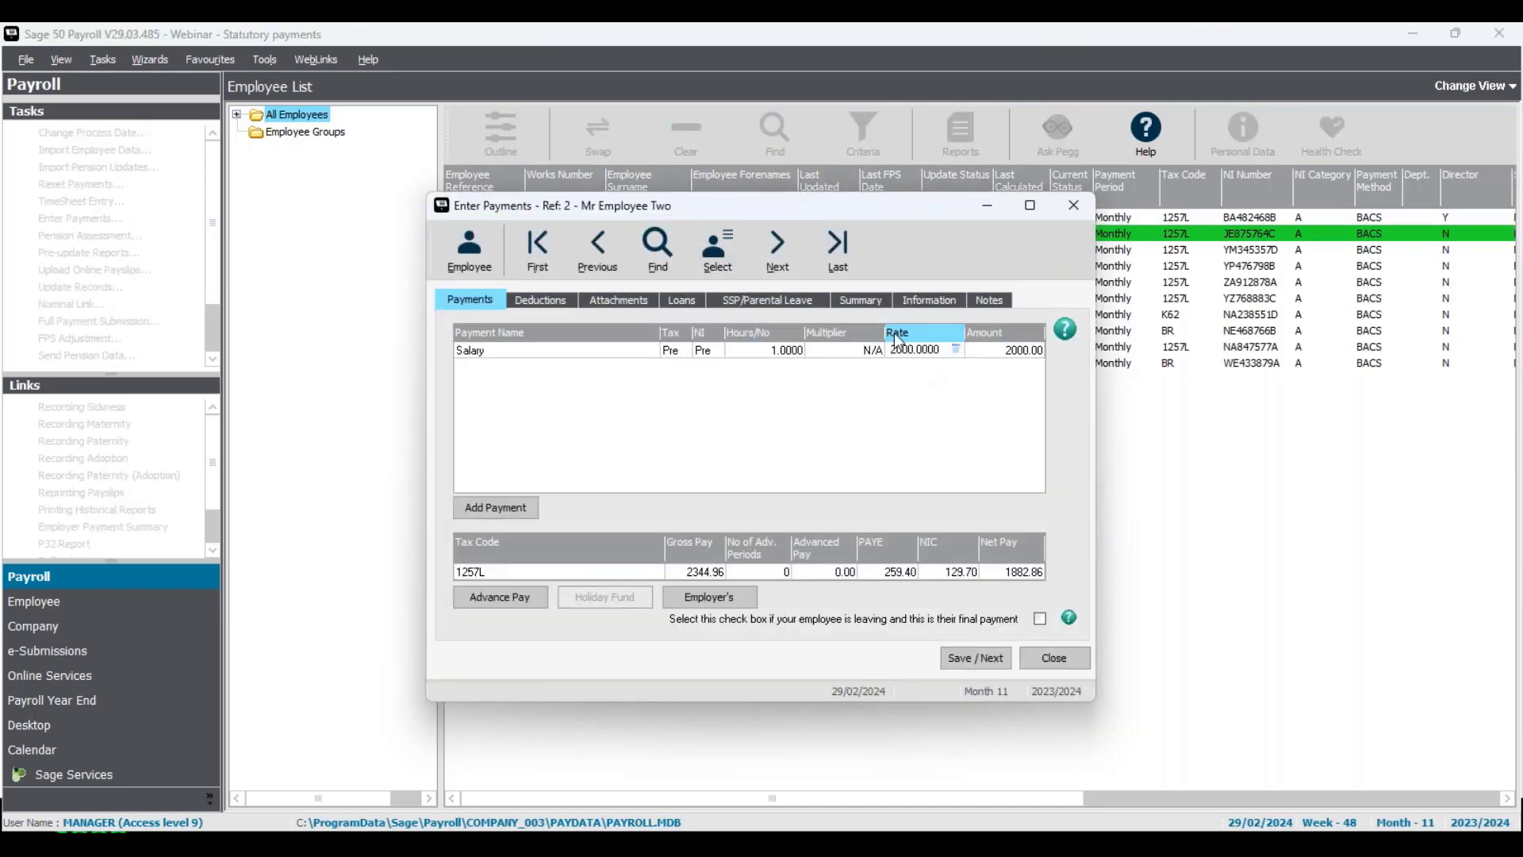
left_click(870, 302)
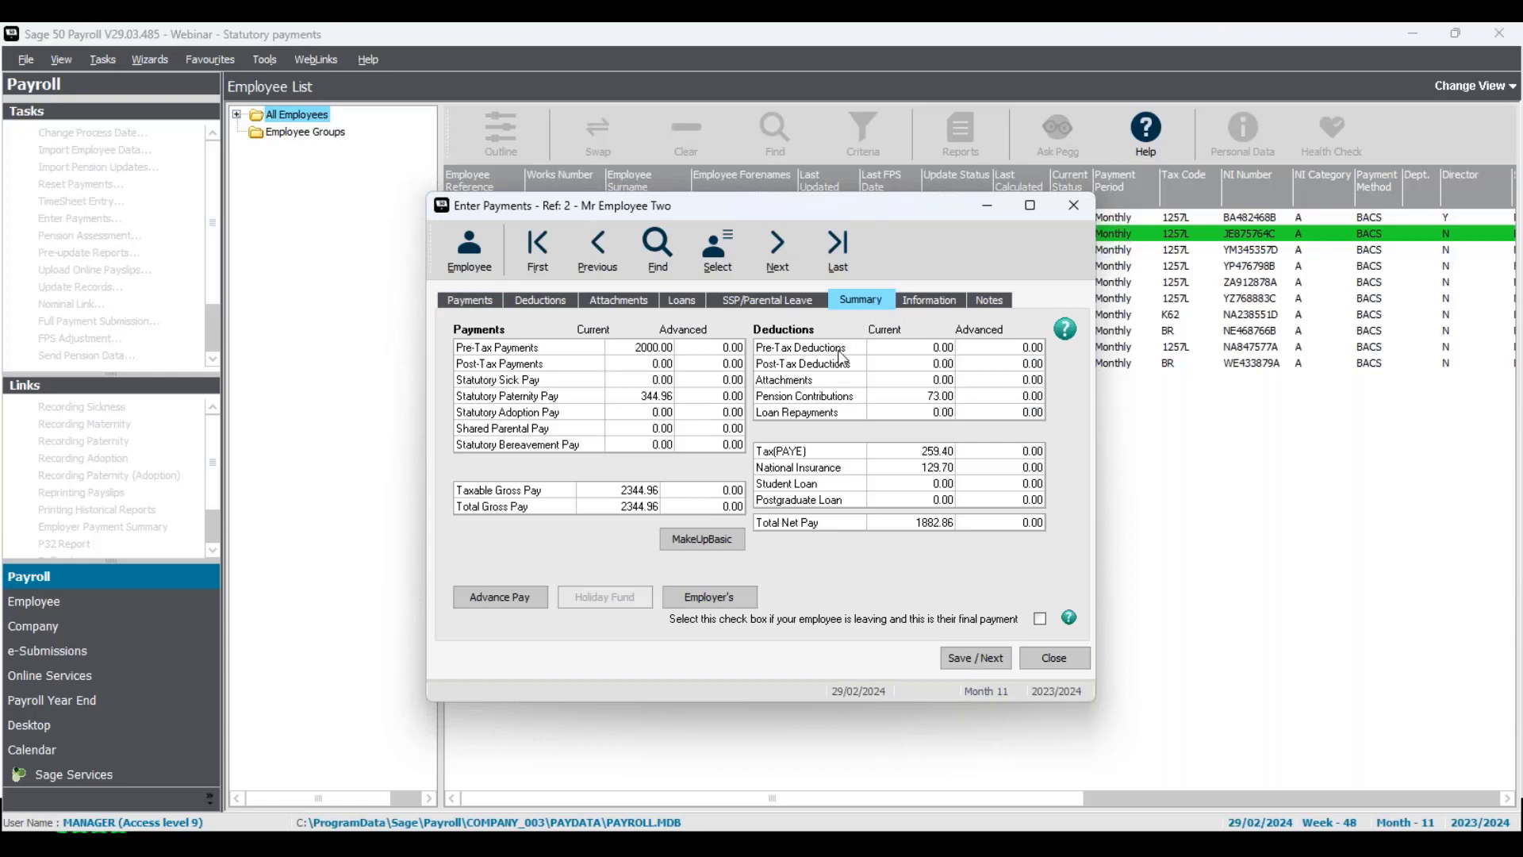
- Review the SPP dates and entitlement behind the Statutory Paternity Pay amount, accept them, and close the payment entry
left_click(664, 401)
left_click(666, 395)
left_click(638, 448)
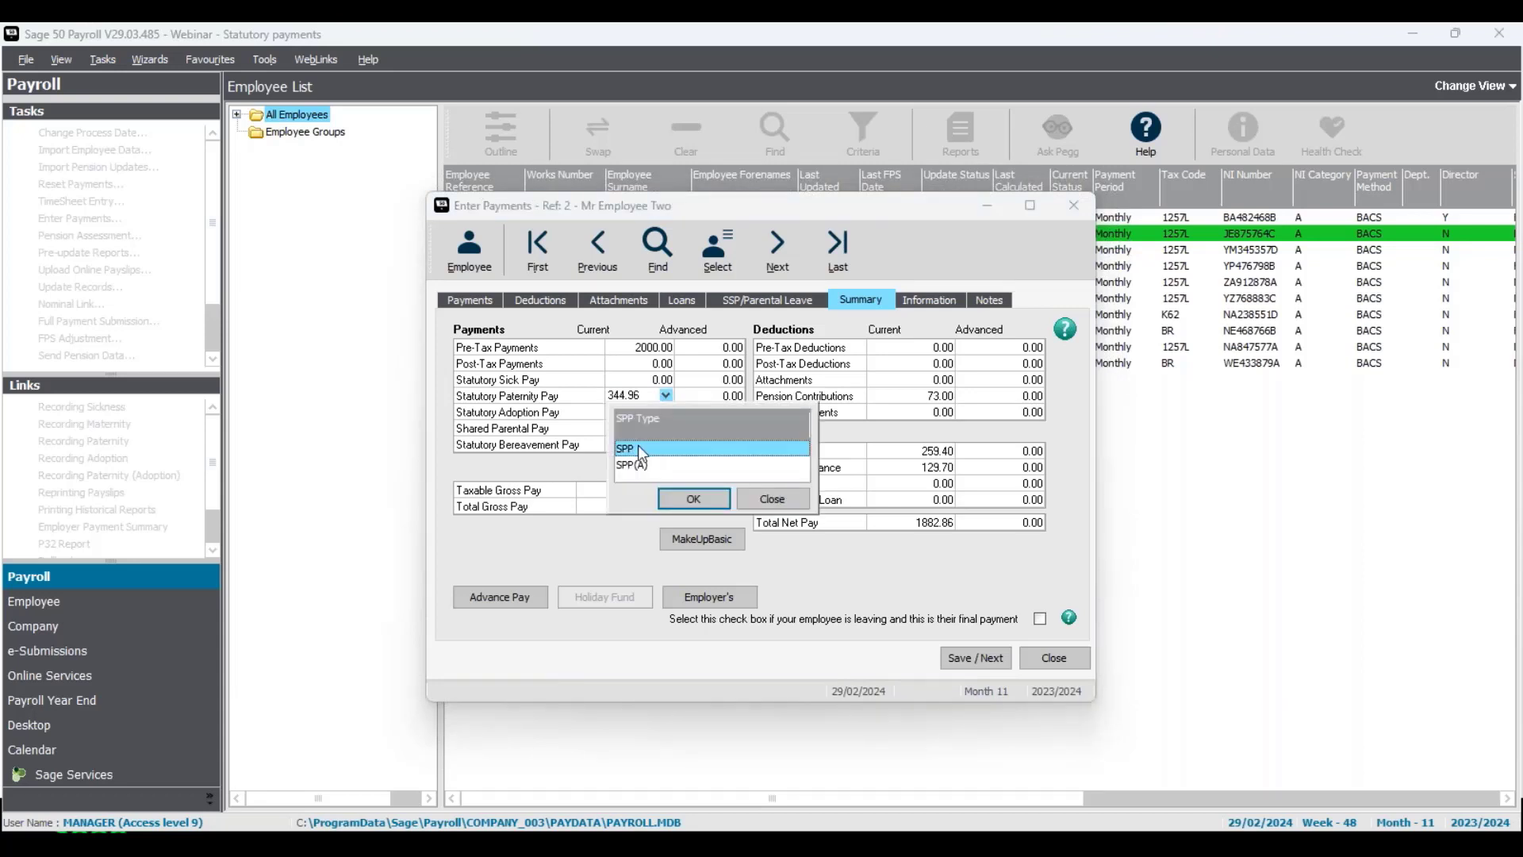
left_click(693, 498)
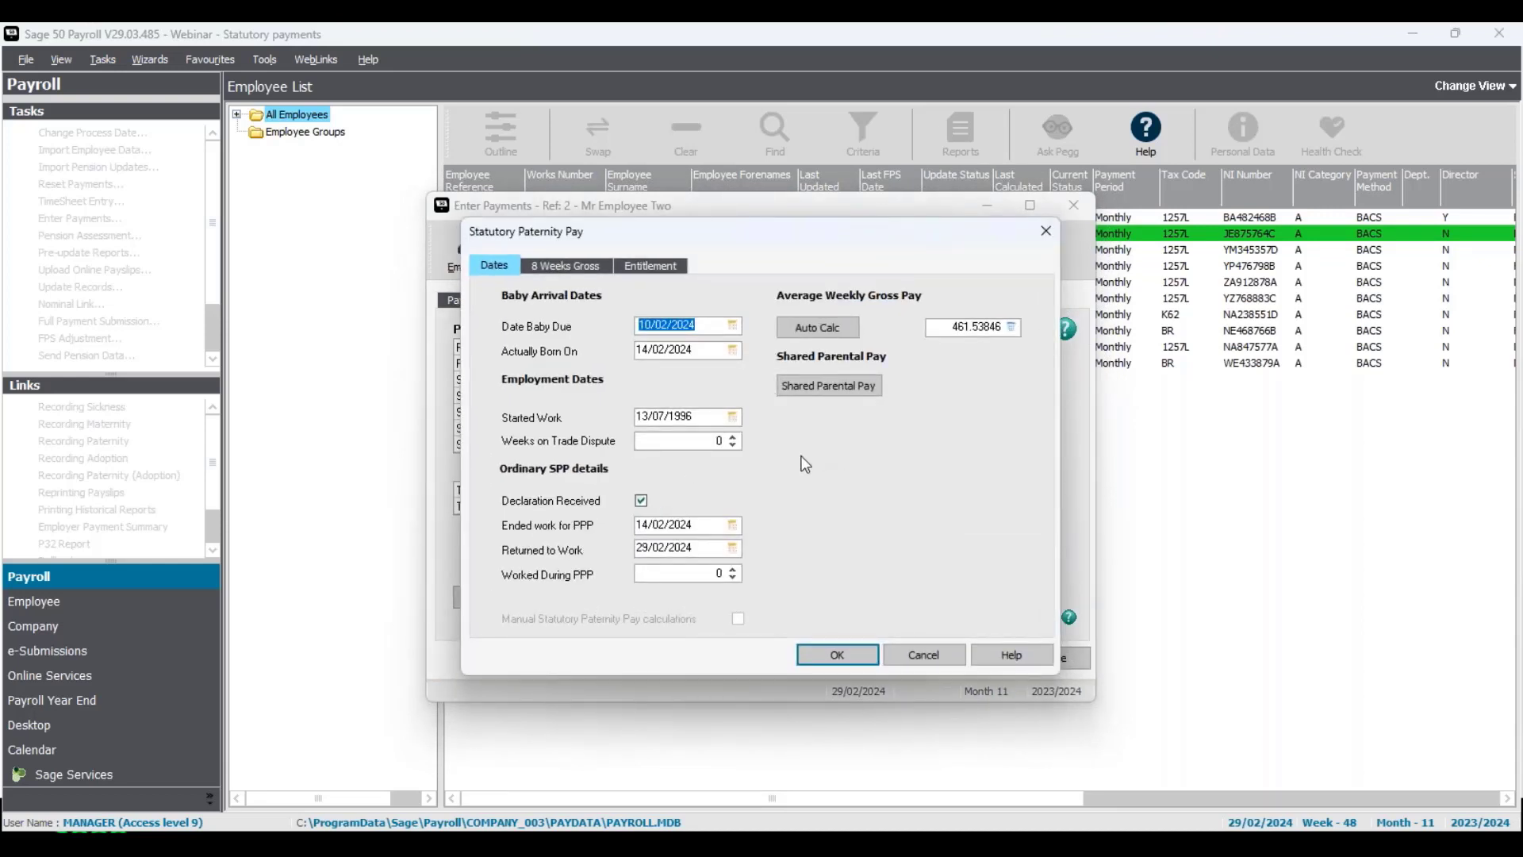
left_click(655, 264)
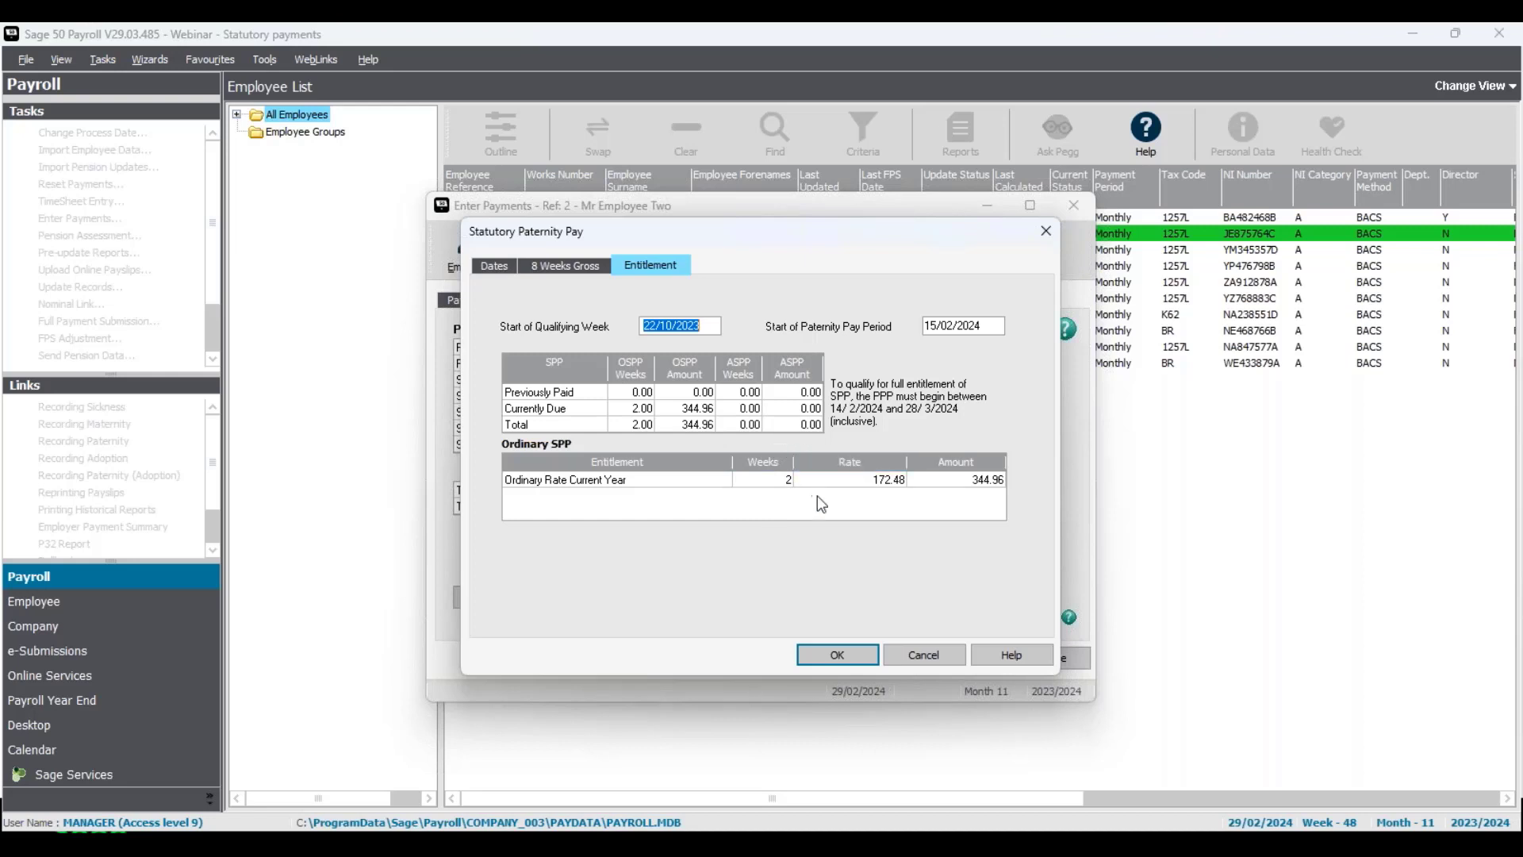
left_click(831, 651)
left_click(911, 508)
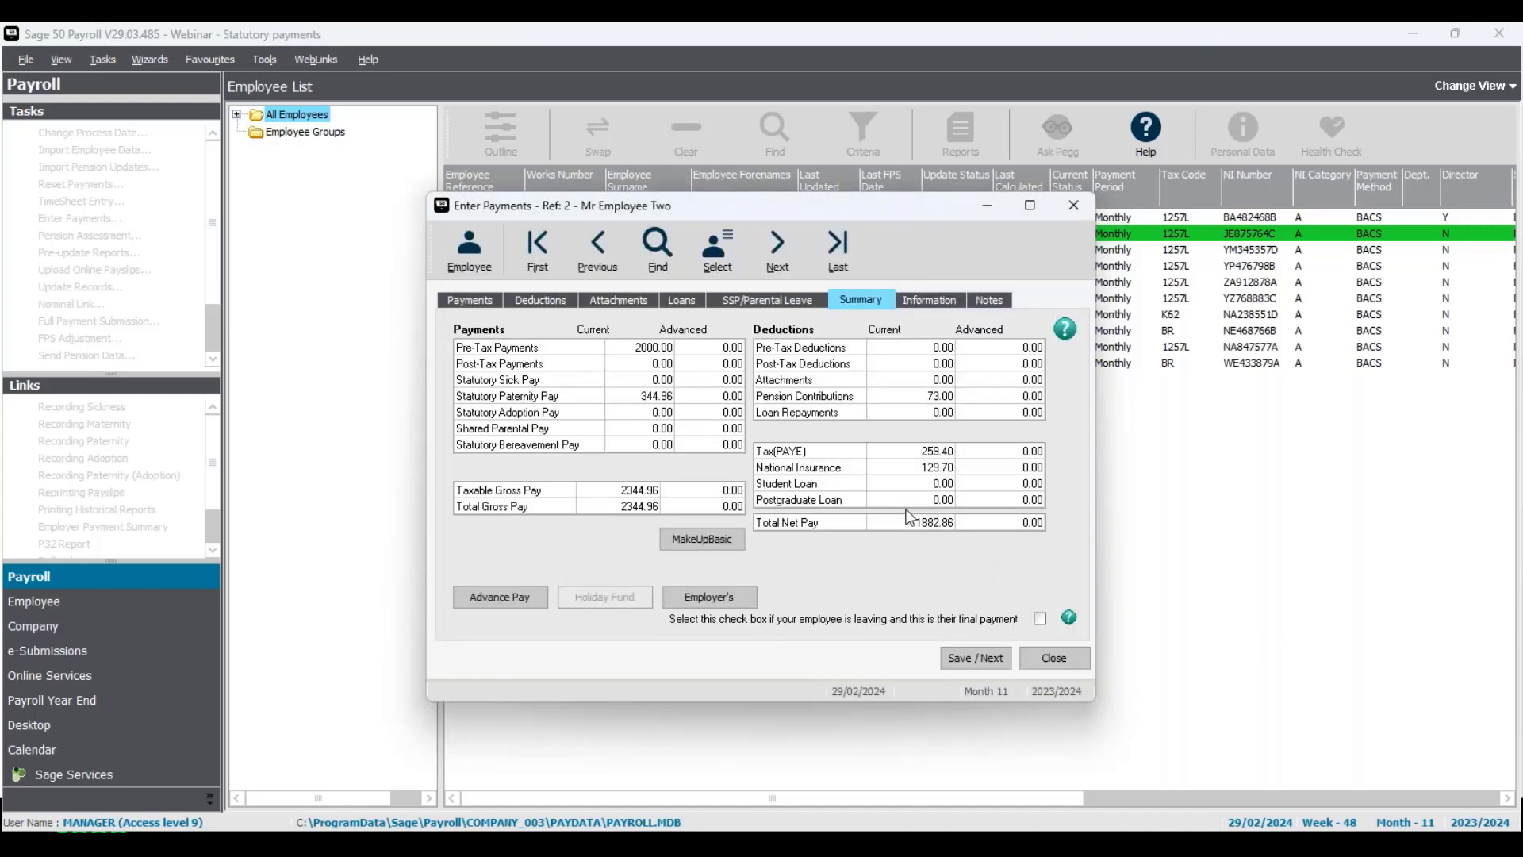
left_click(1057, 671)
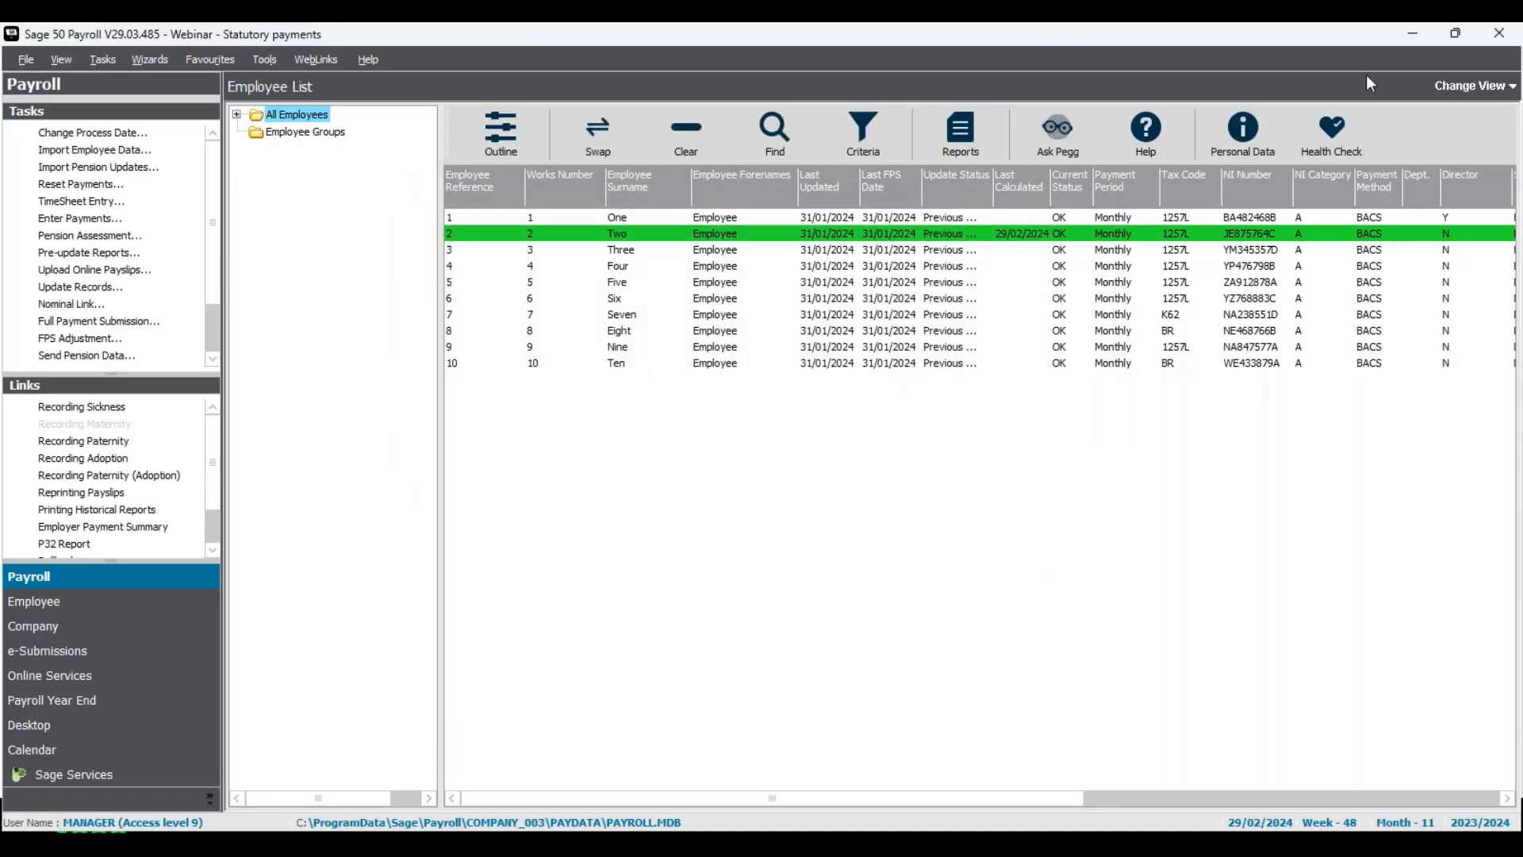
left_click(1403, 27)
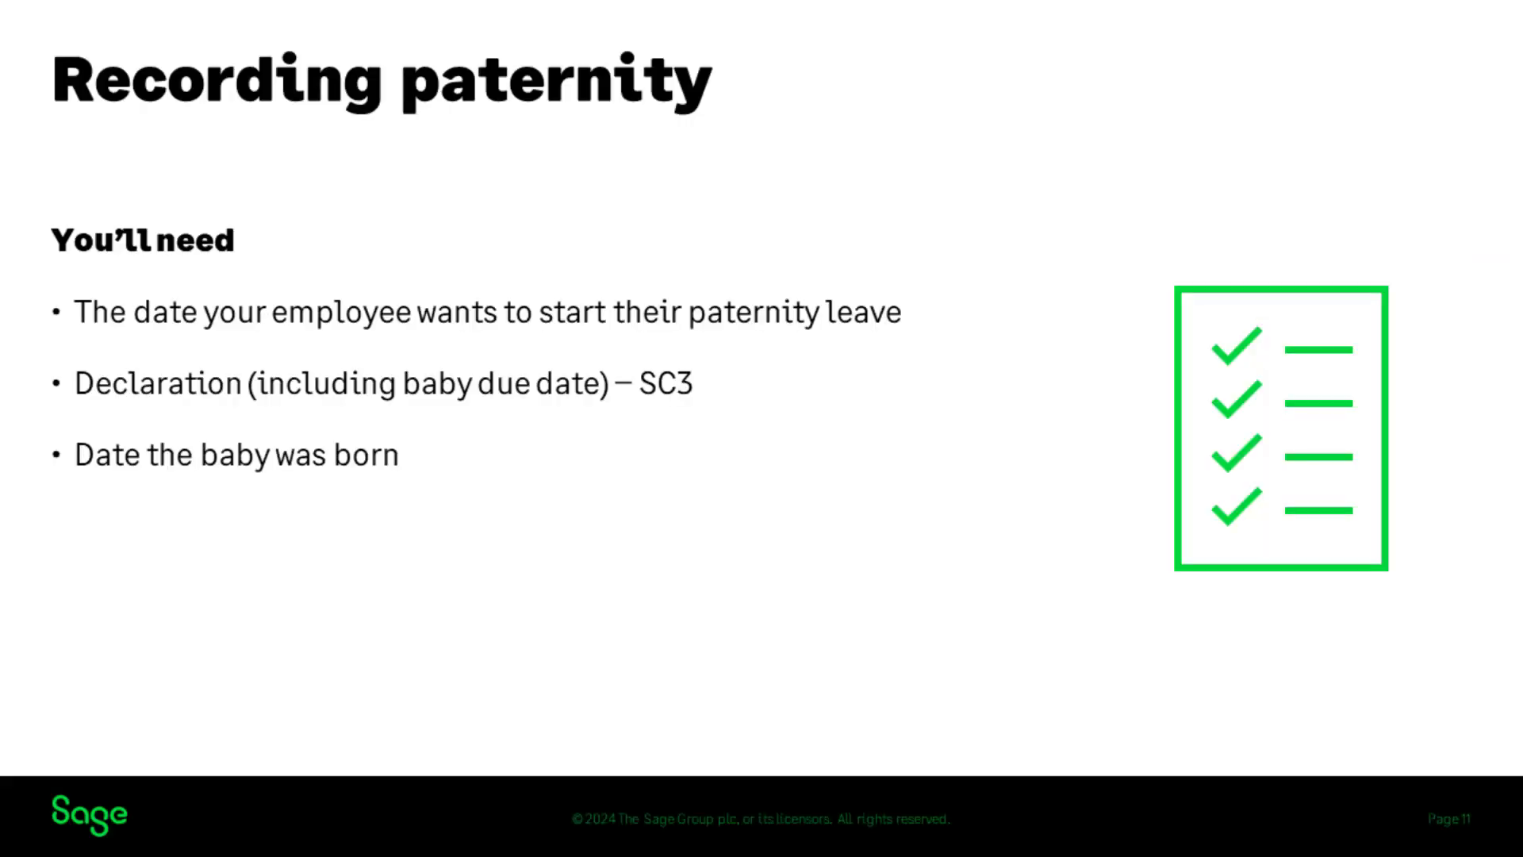
key("Right")
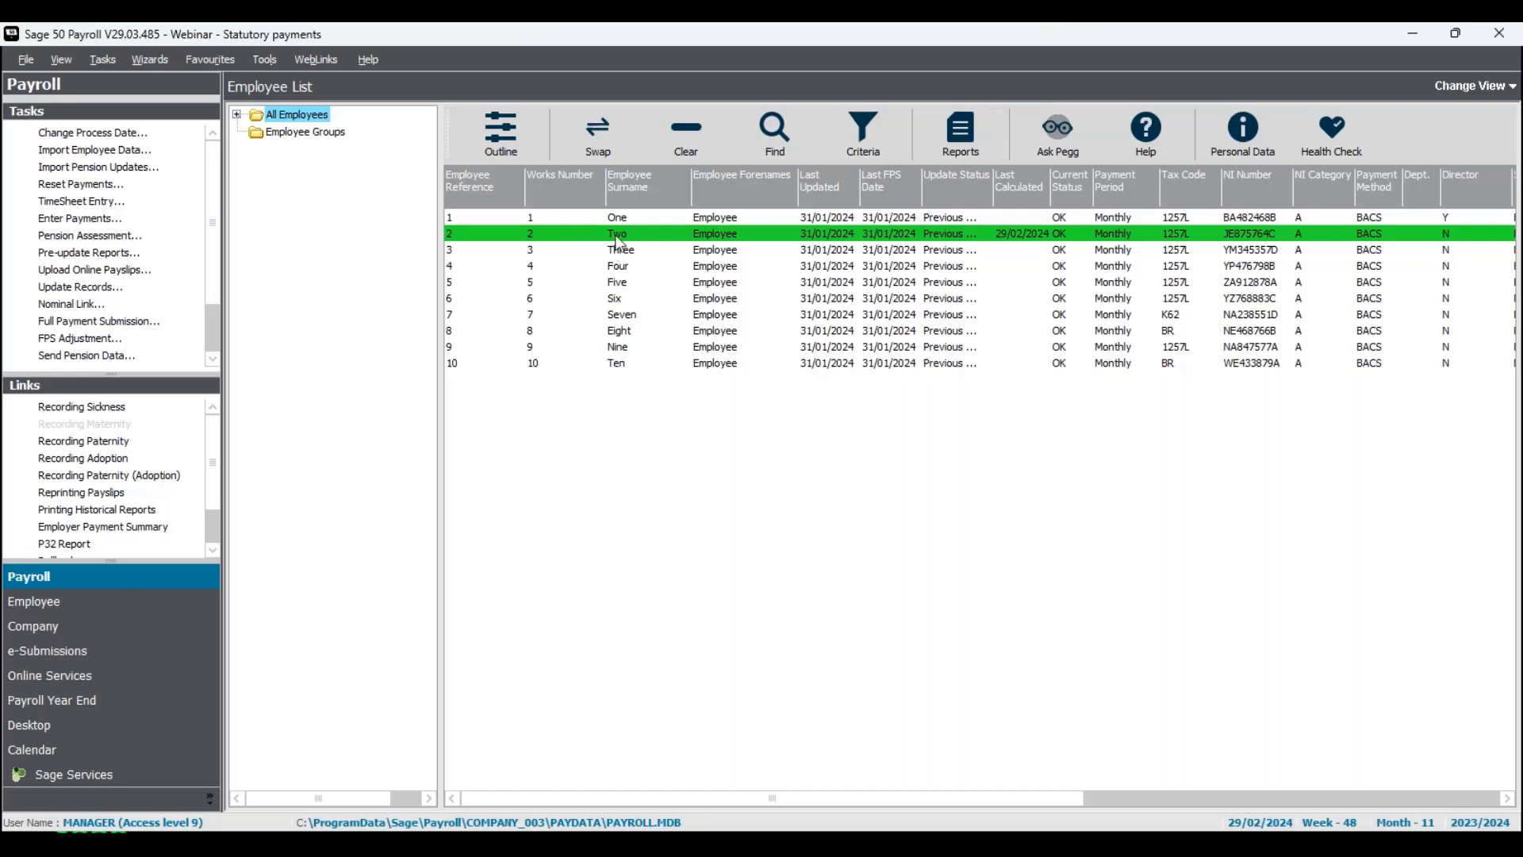
- Reopen payment entry for employee reference 2 and compare the salary line with the statutory paternity pay in the summary
left_click(84, 222)
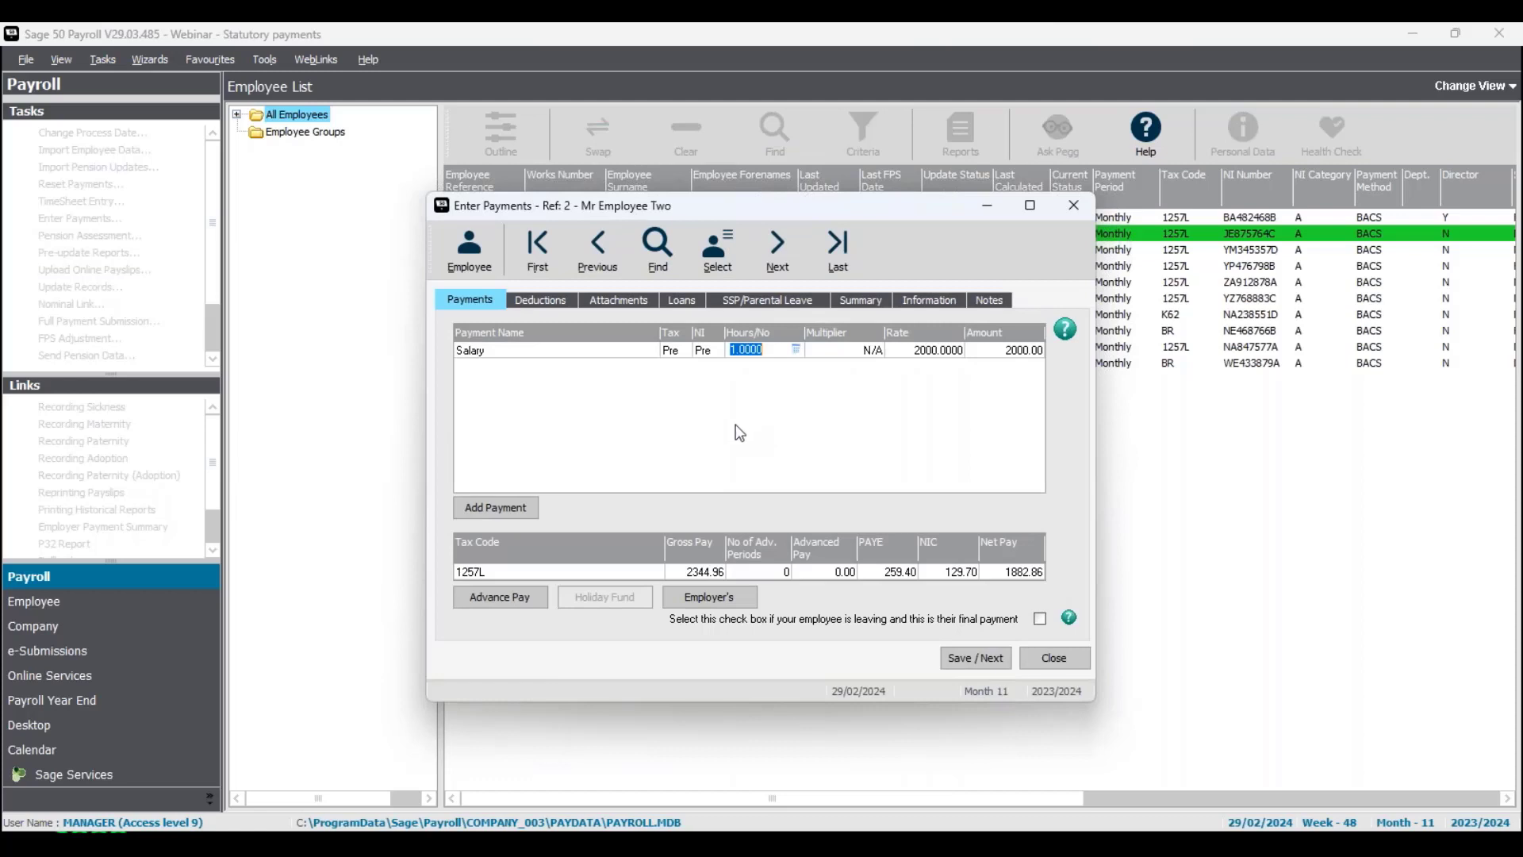
left_click(782, 351)
left_click(865, 306)
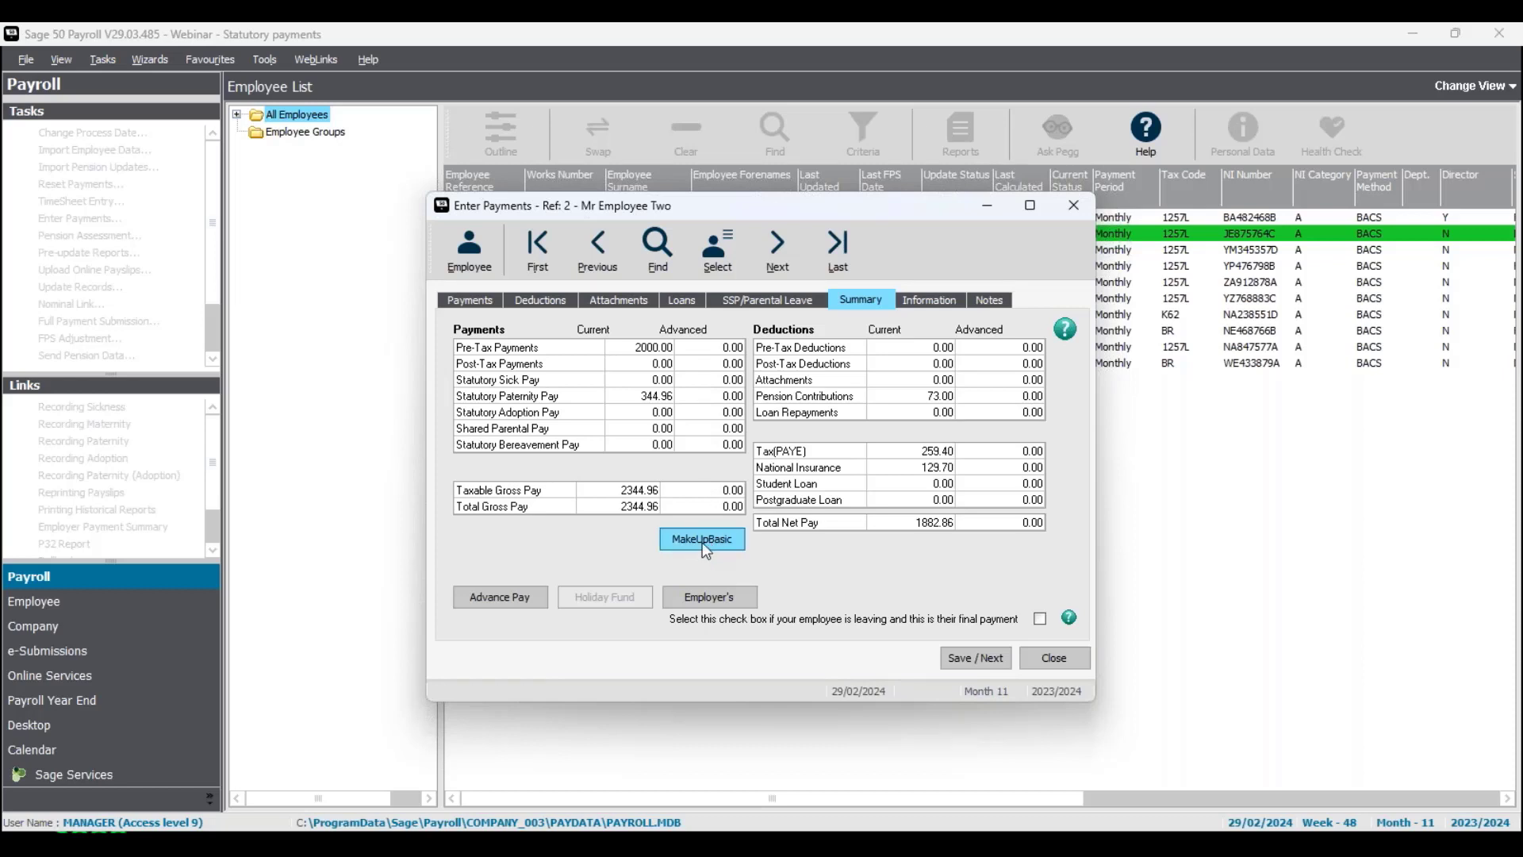
left_click(487, 303)
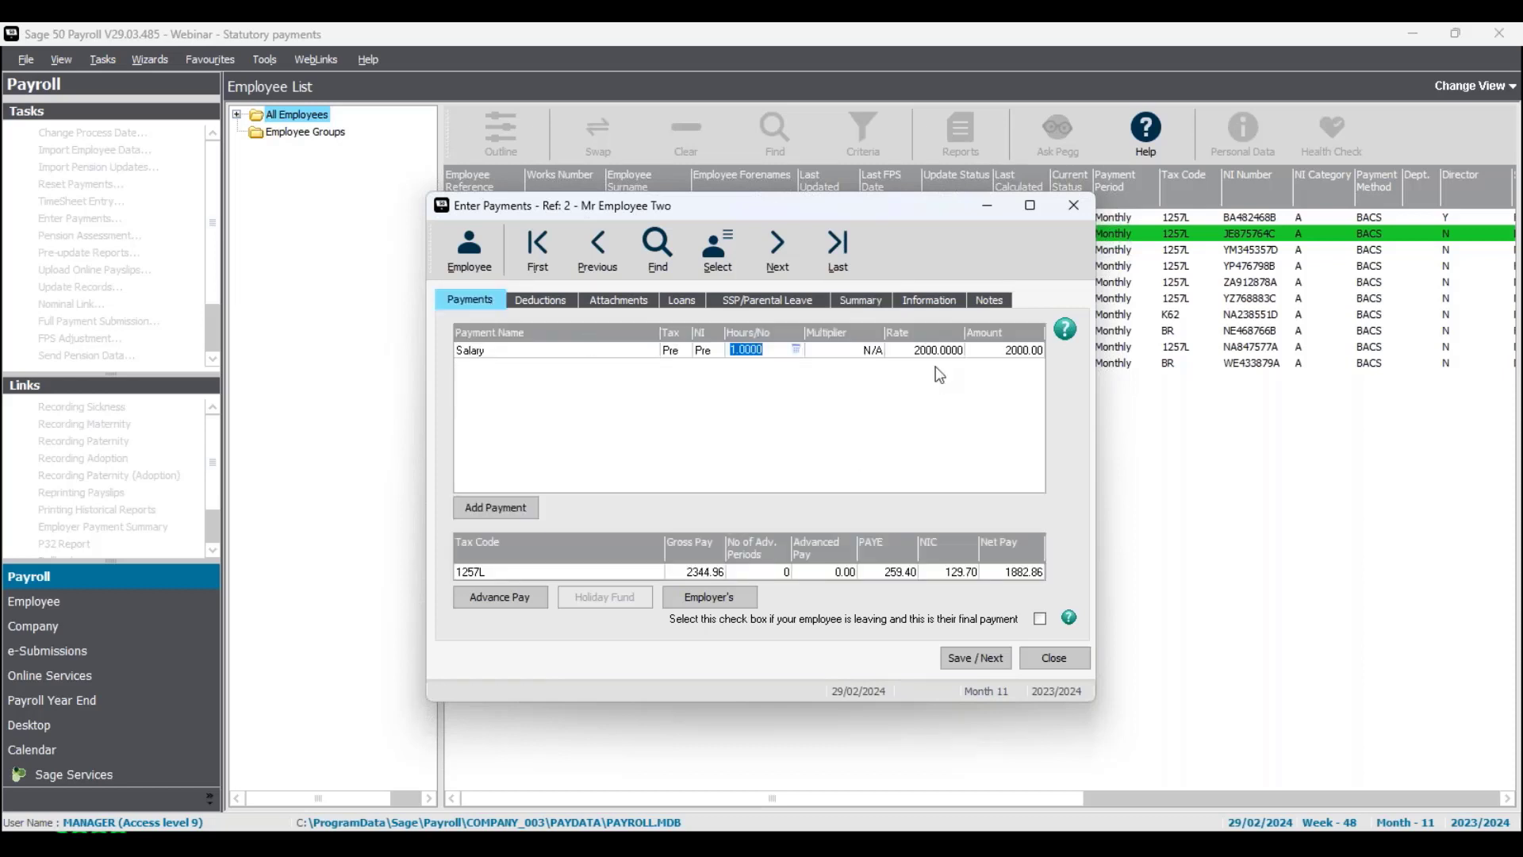
left_click(853, 309)
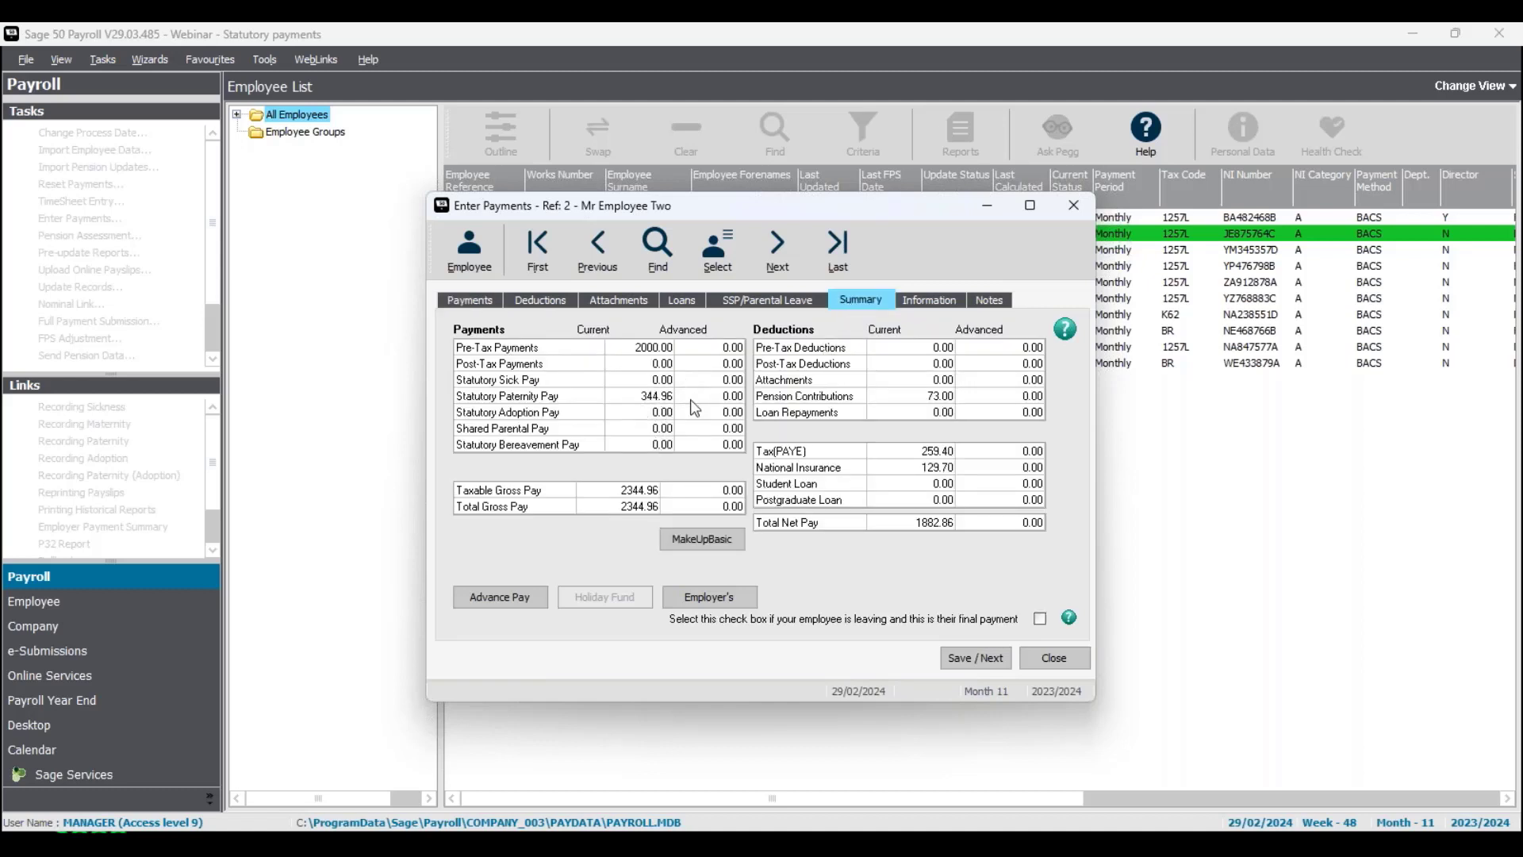
- Make the statutory payment up to basic pay, and check the salary line and payment summary
left_click(702, 539)
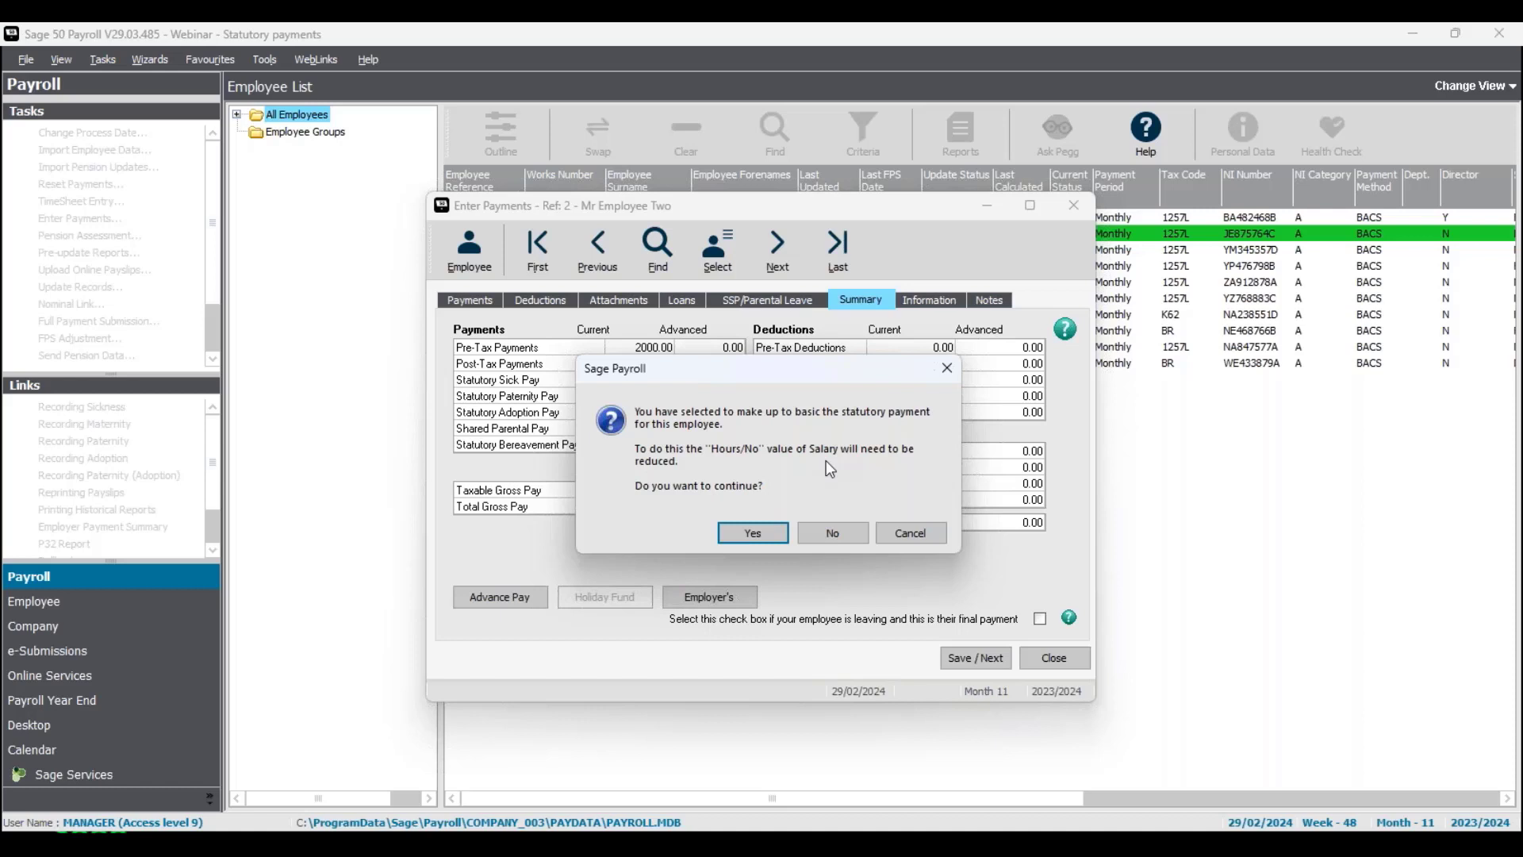
left_click(773, 533)
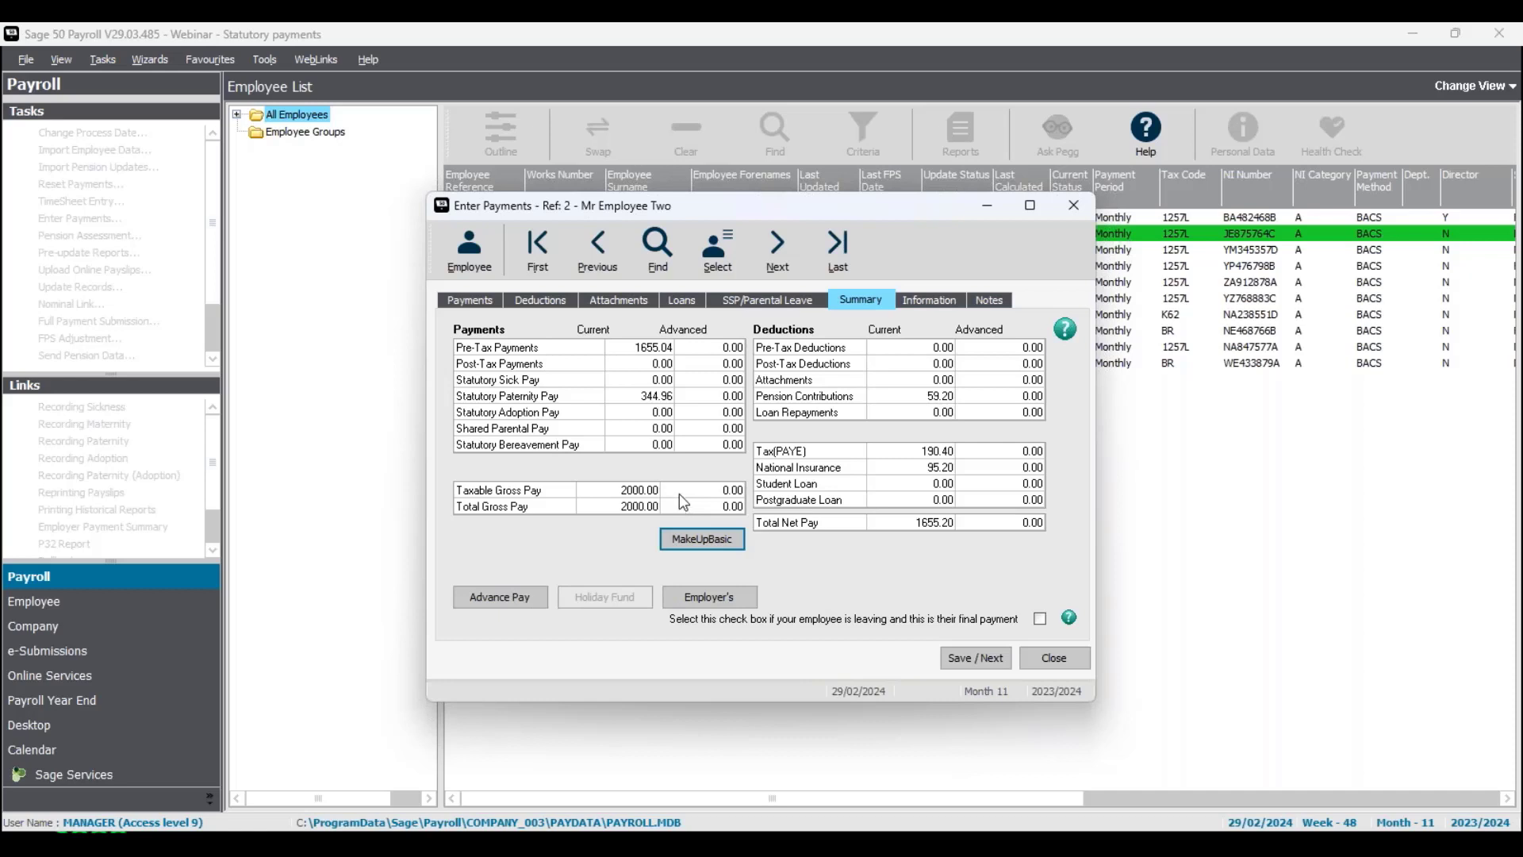
left_click(487, 301)
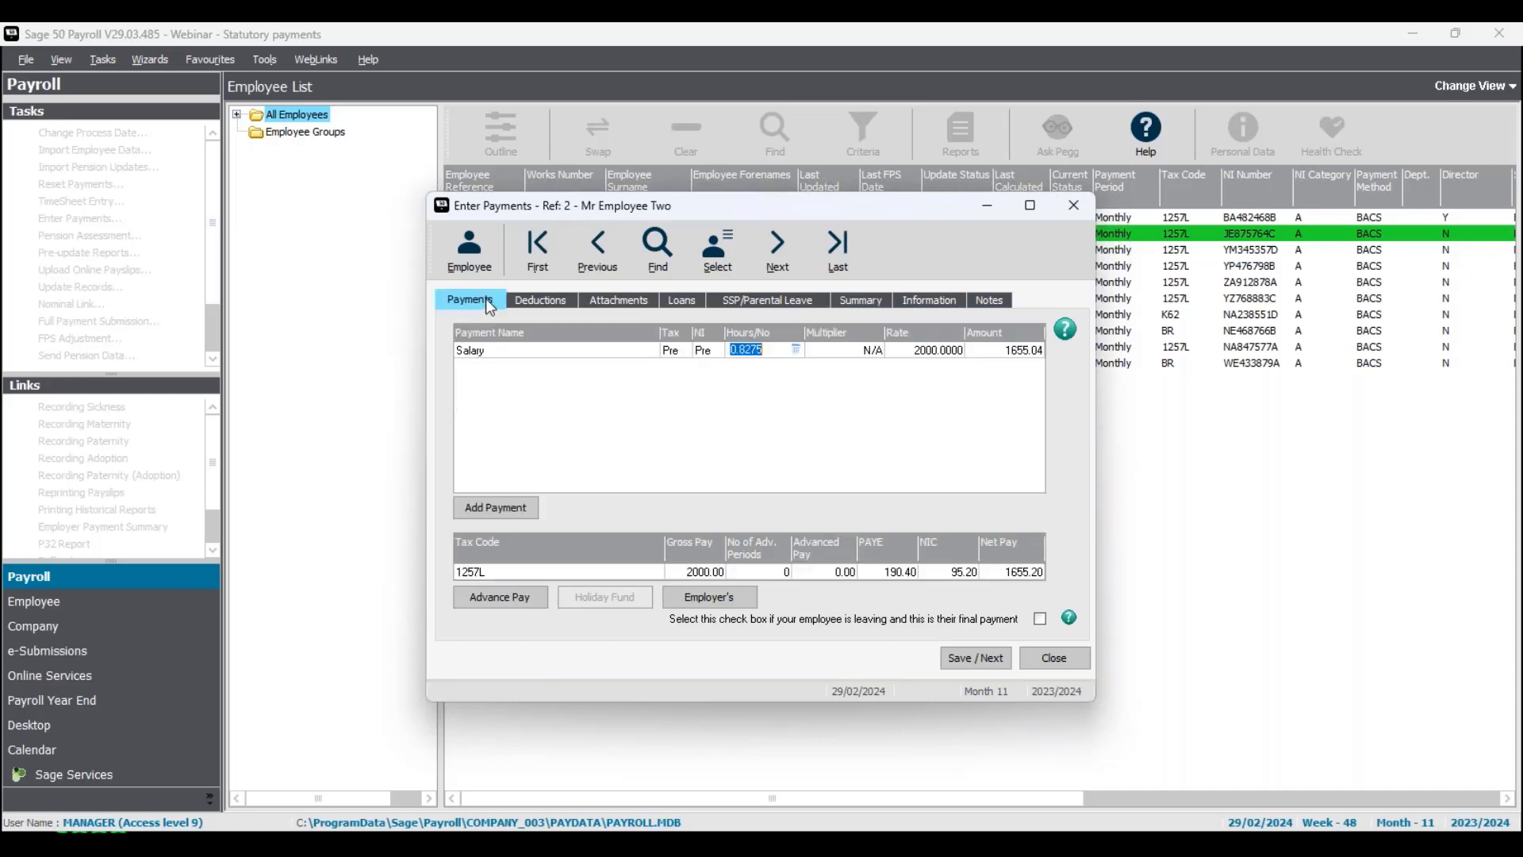
left_click(773, 350)
left_click(864, 301)
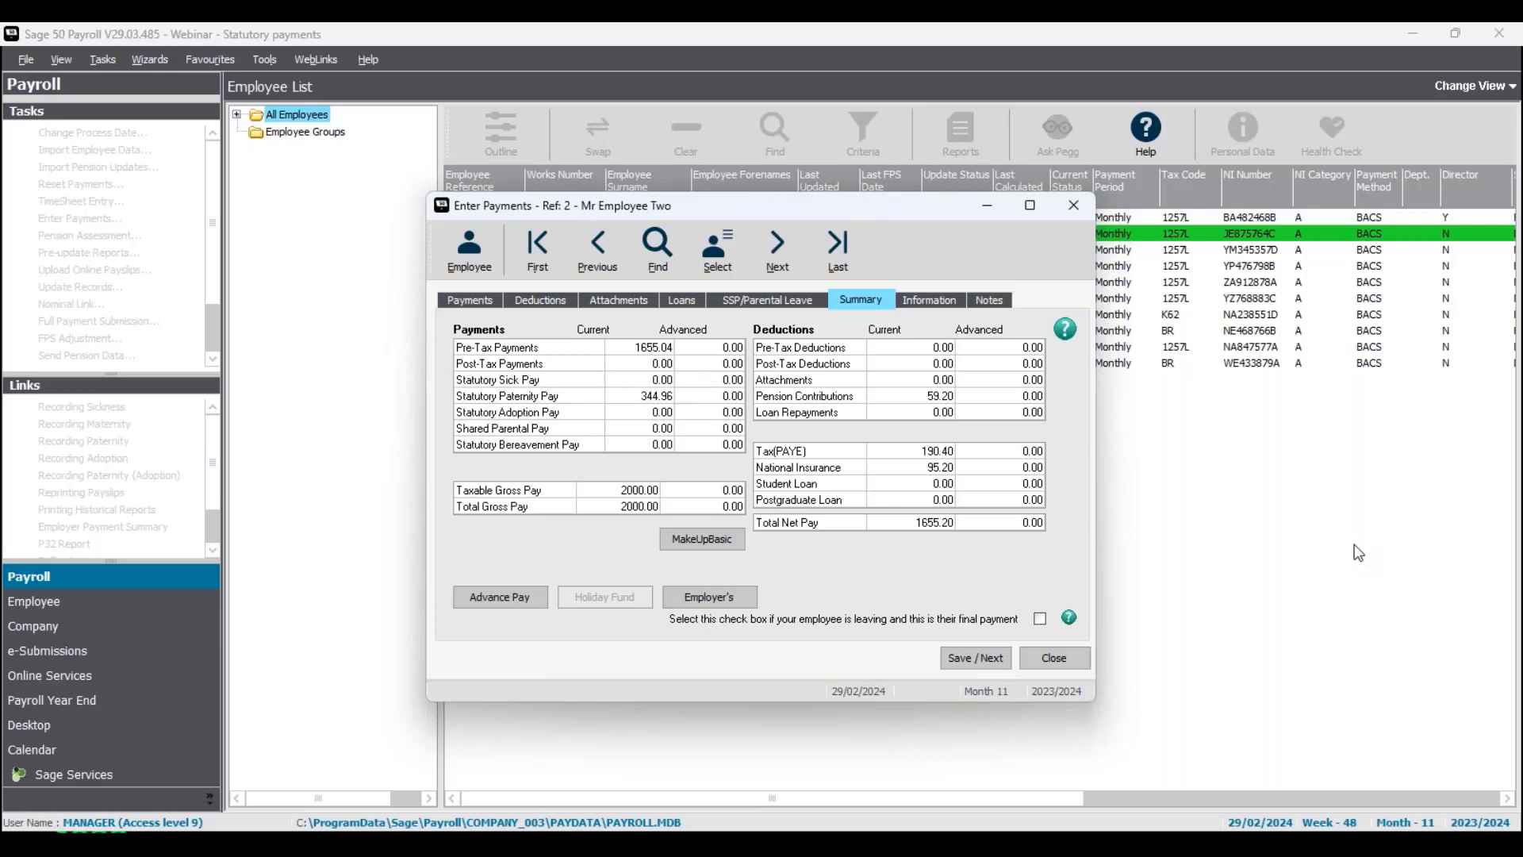
- Set the Salary payment's Hours/No back to 1
left_click(479, 305)
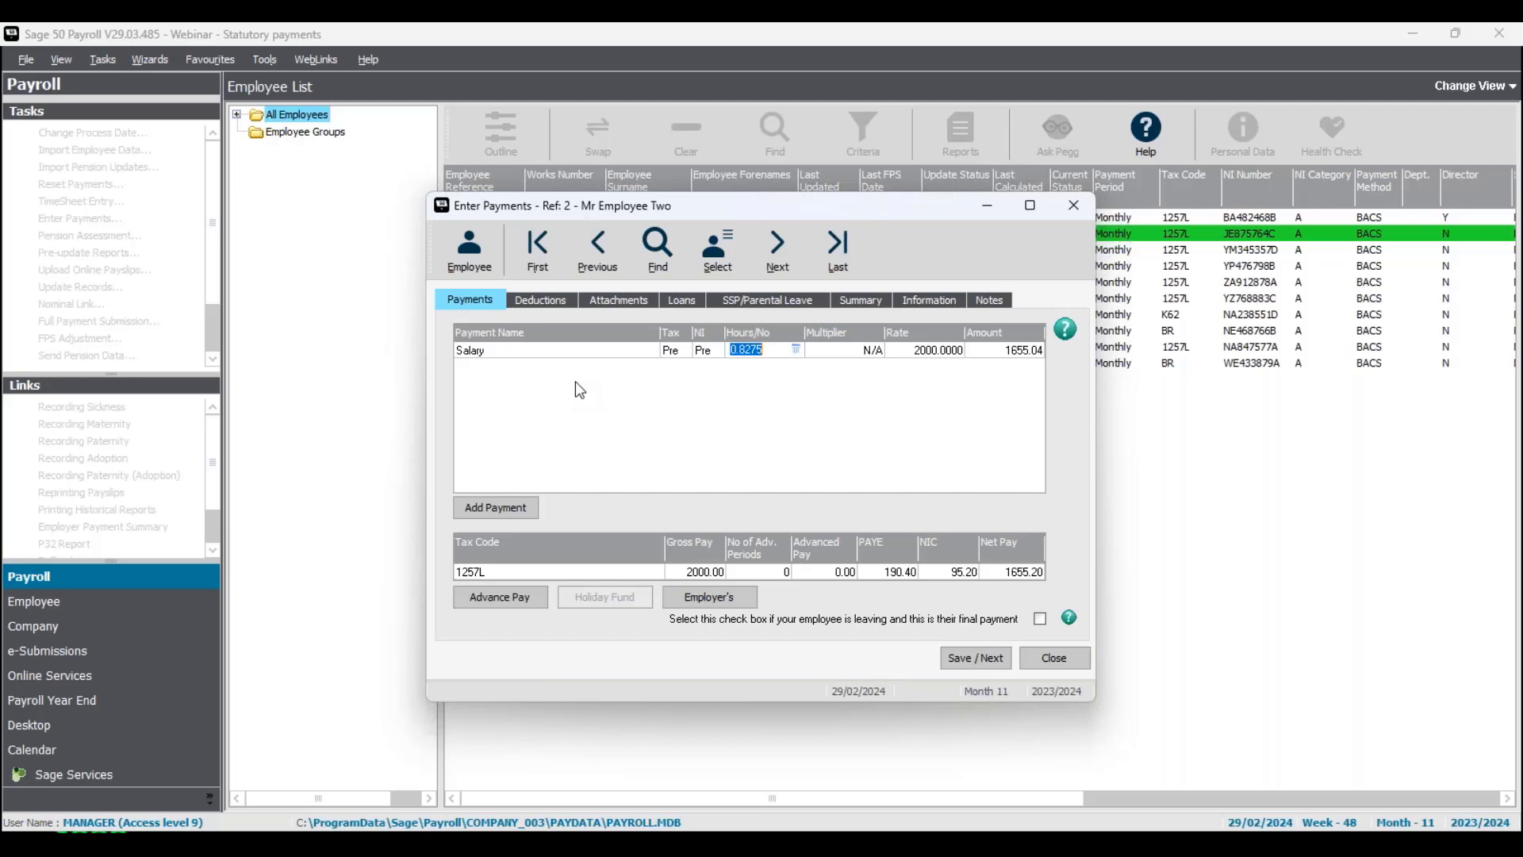
left_click(781, 349)
left_click_drag(774, 349, 720, 350)
type("1")
key("Tab")
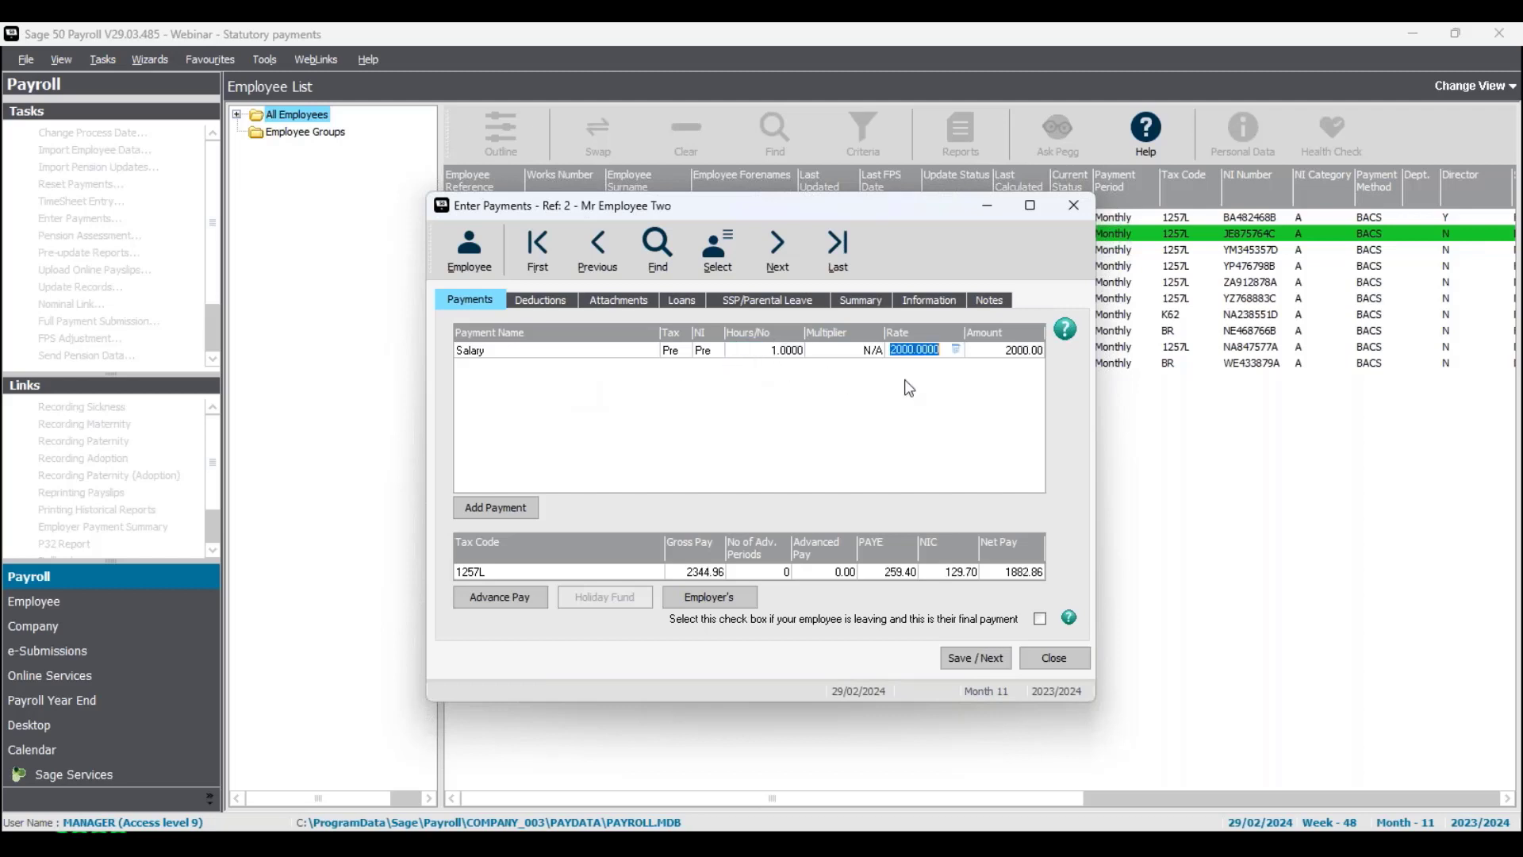
left_click(947, 350)
- Prorate the Salary payment by calculating its Hours/No as 10 divided by 21 (0.4762)
left_click(793, 351)
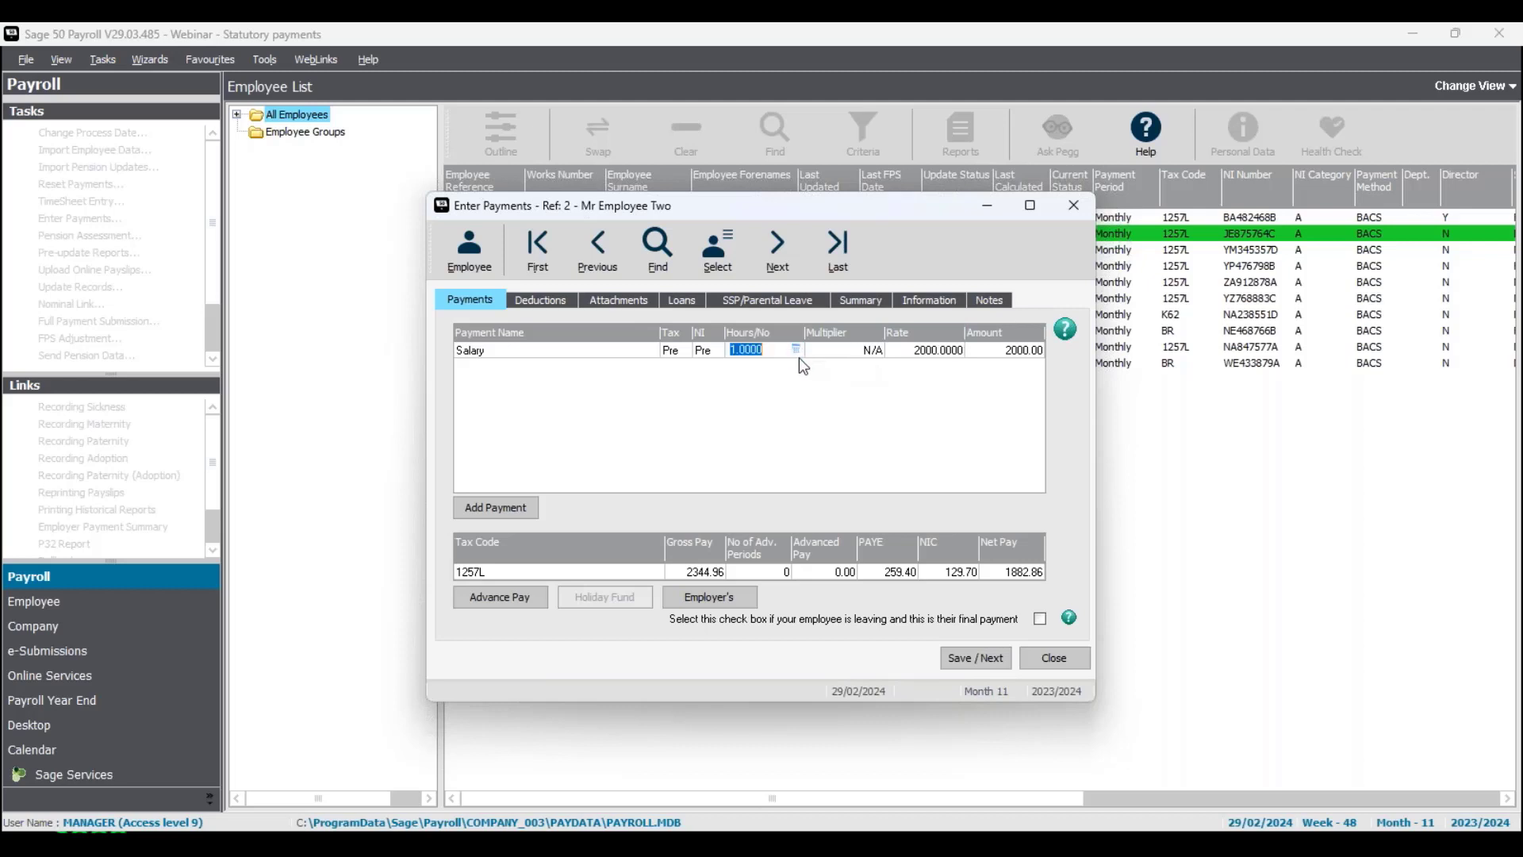
left_click(797, 352)
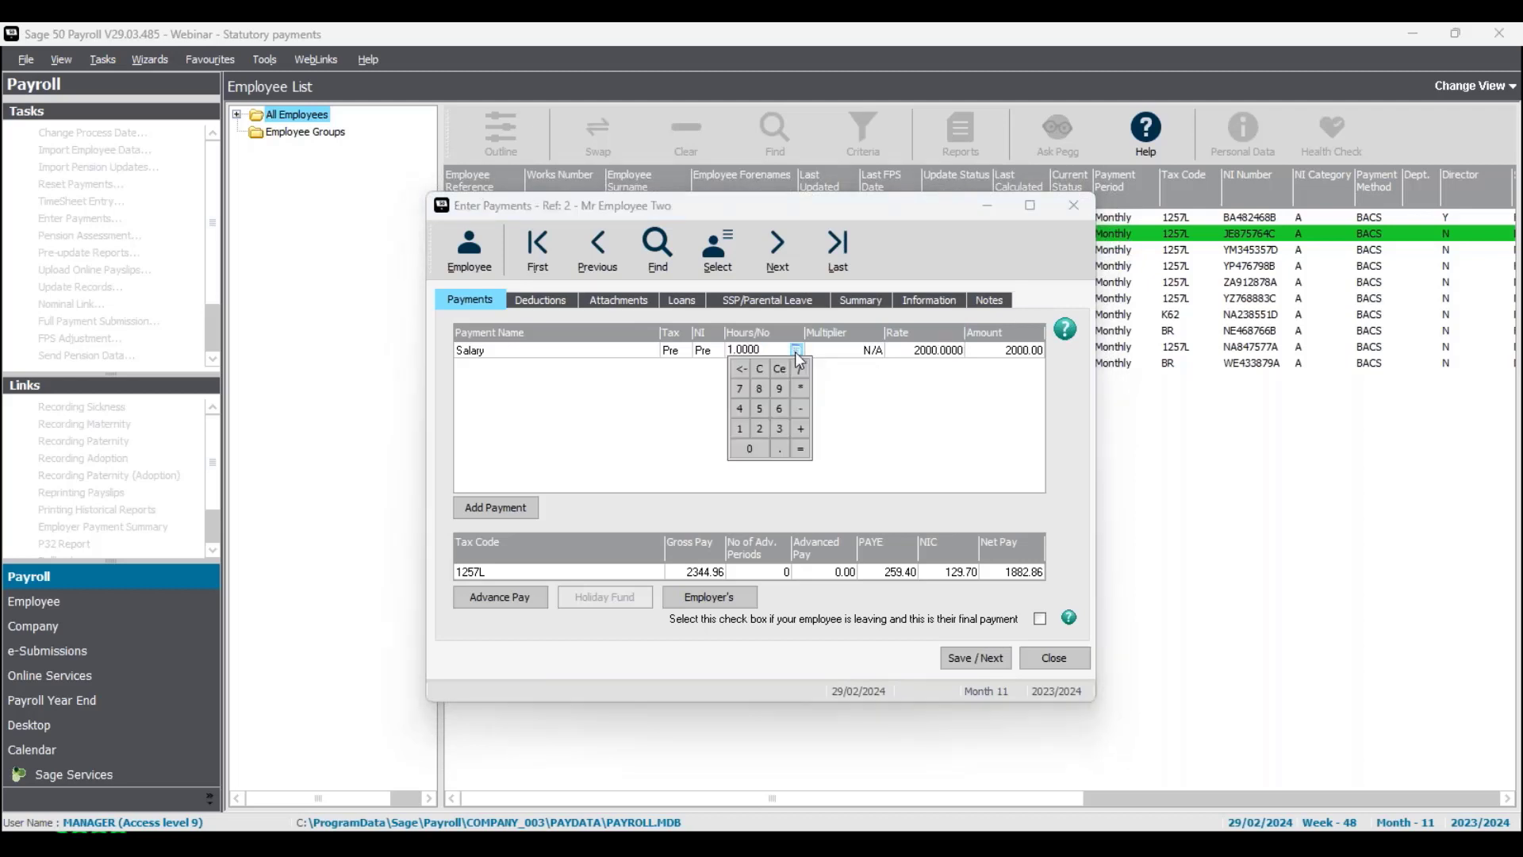
left_click(739, 428)
left_click(748, 449)
left_click(759, 429)
left_click(740, 429)
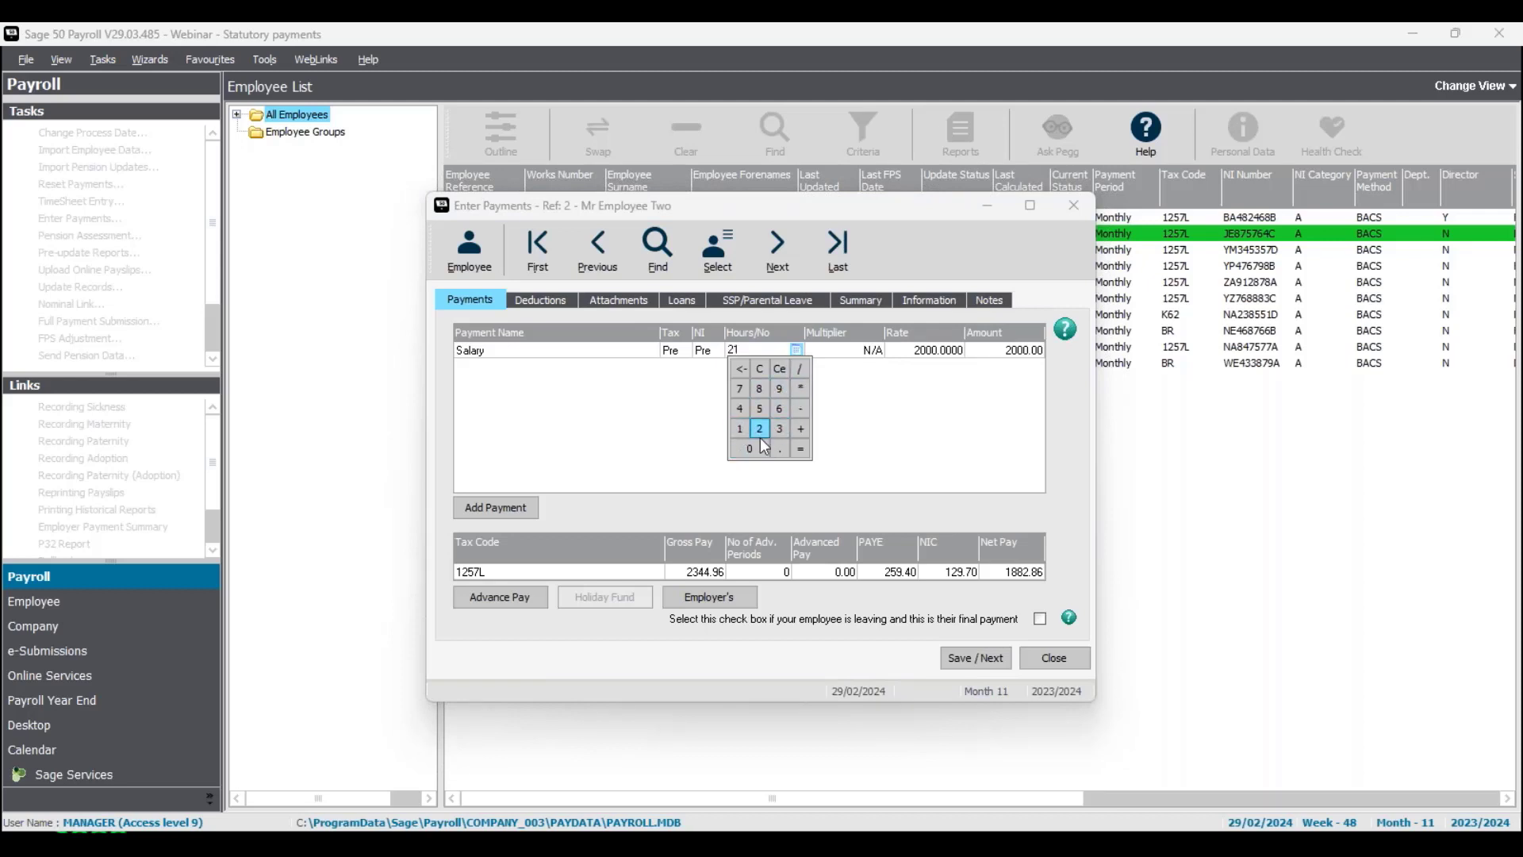
left_click(801, 449)
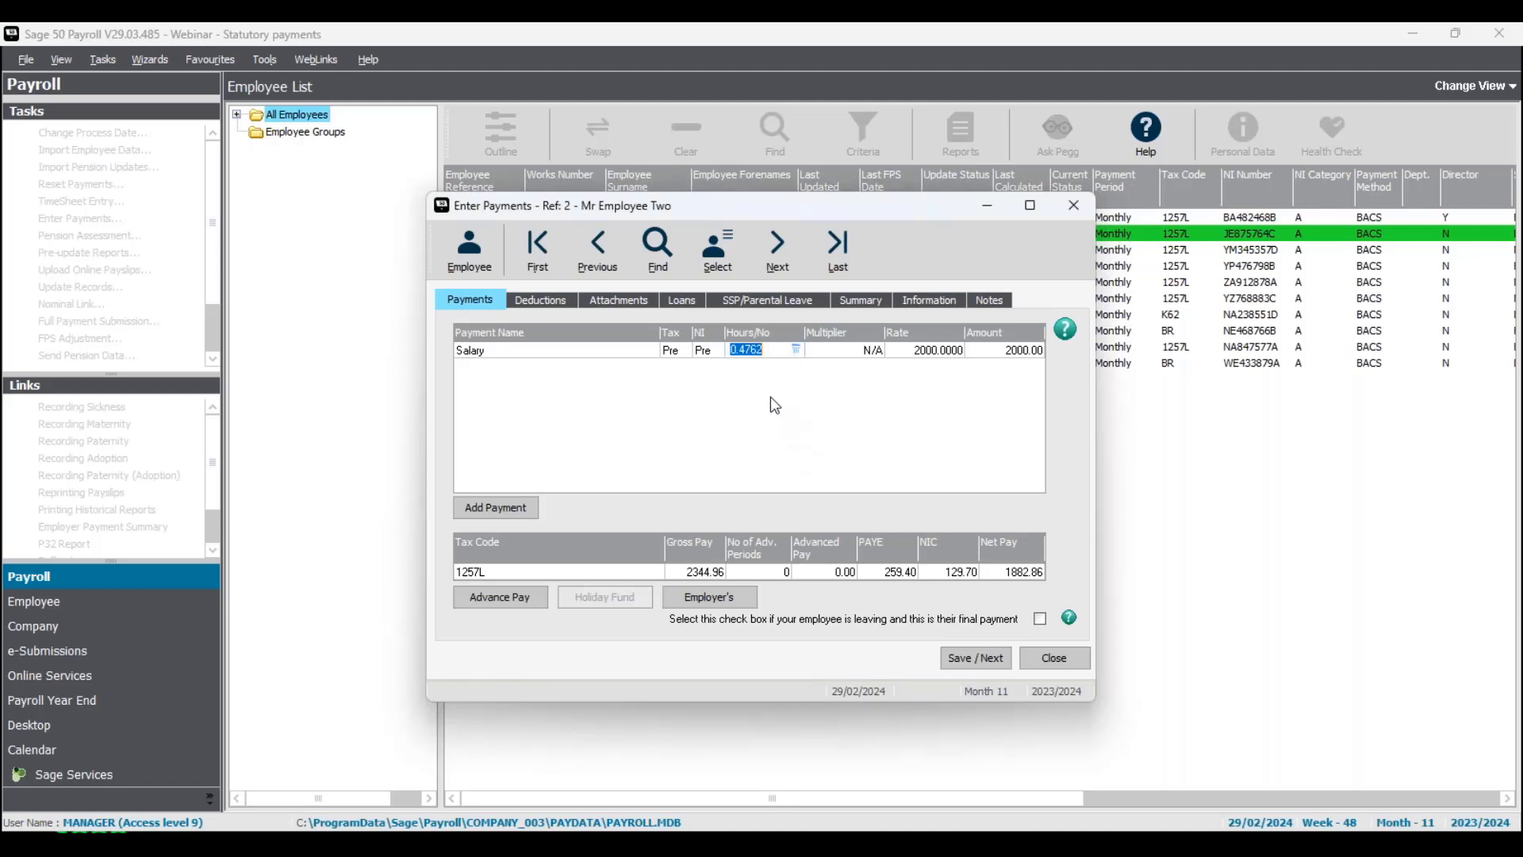
key("Tab")
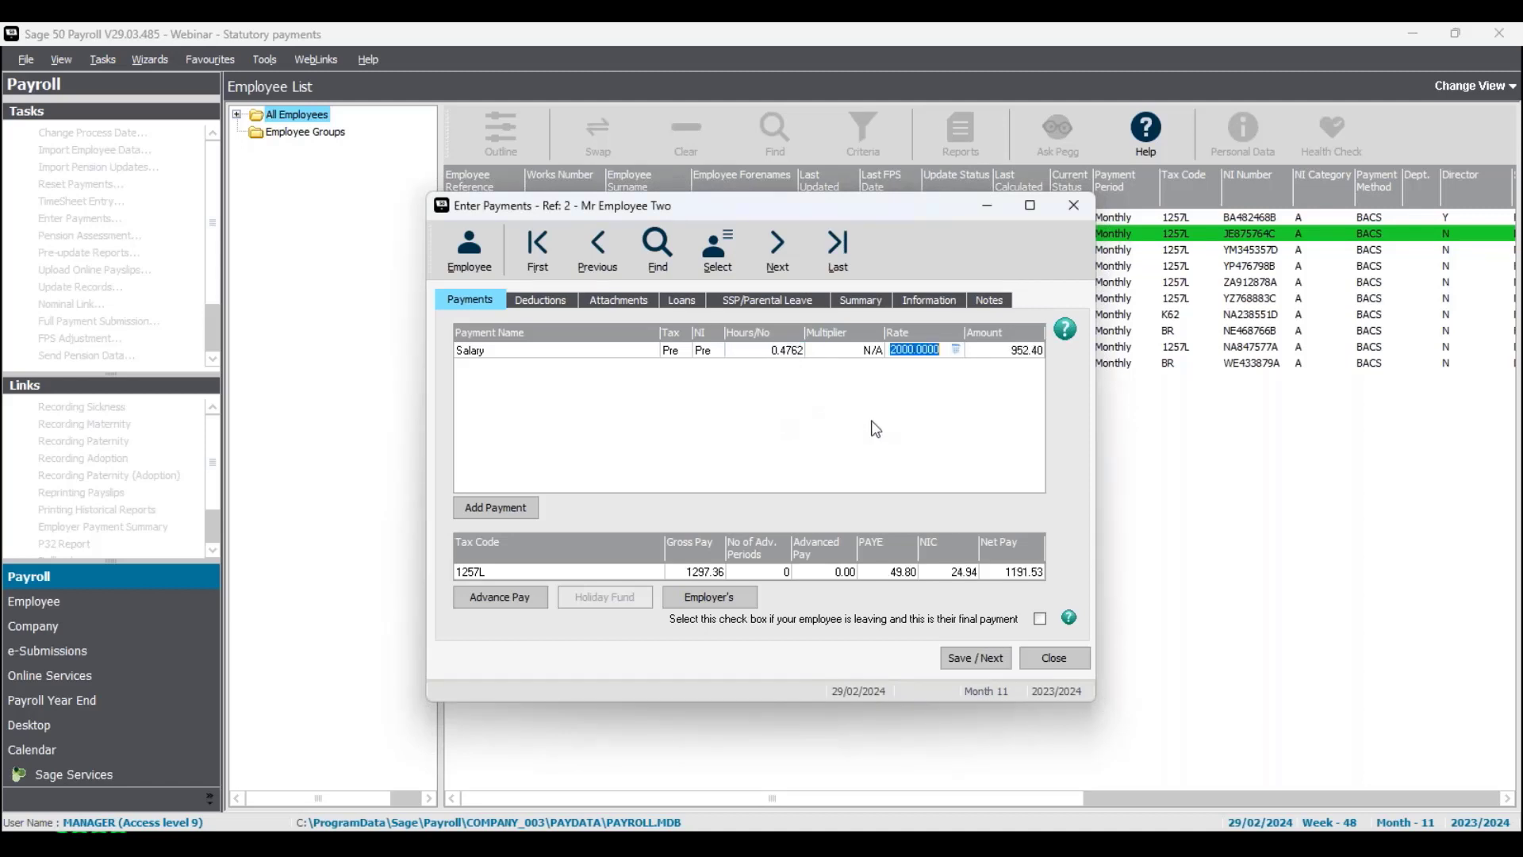
- Review the prorated salary in the payment summary and the employer's National Insurance and pension amounts
left_click(939, 349)
left_click(871, 305)
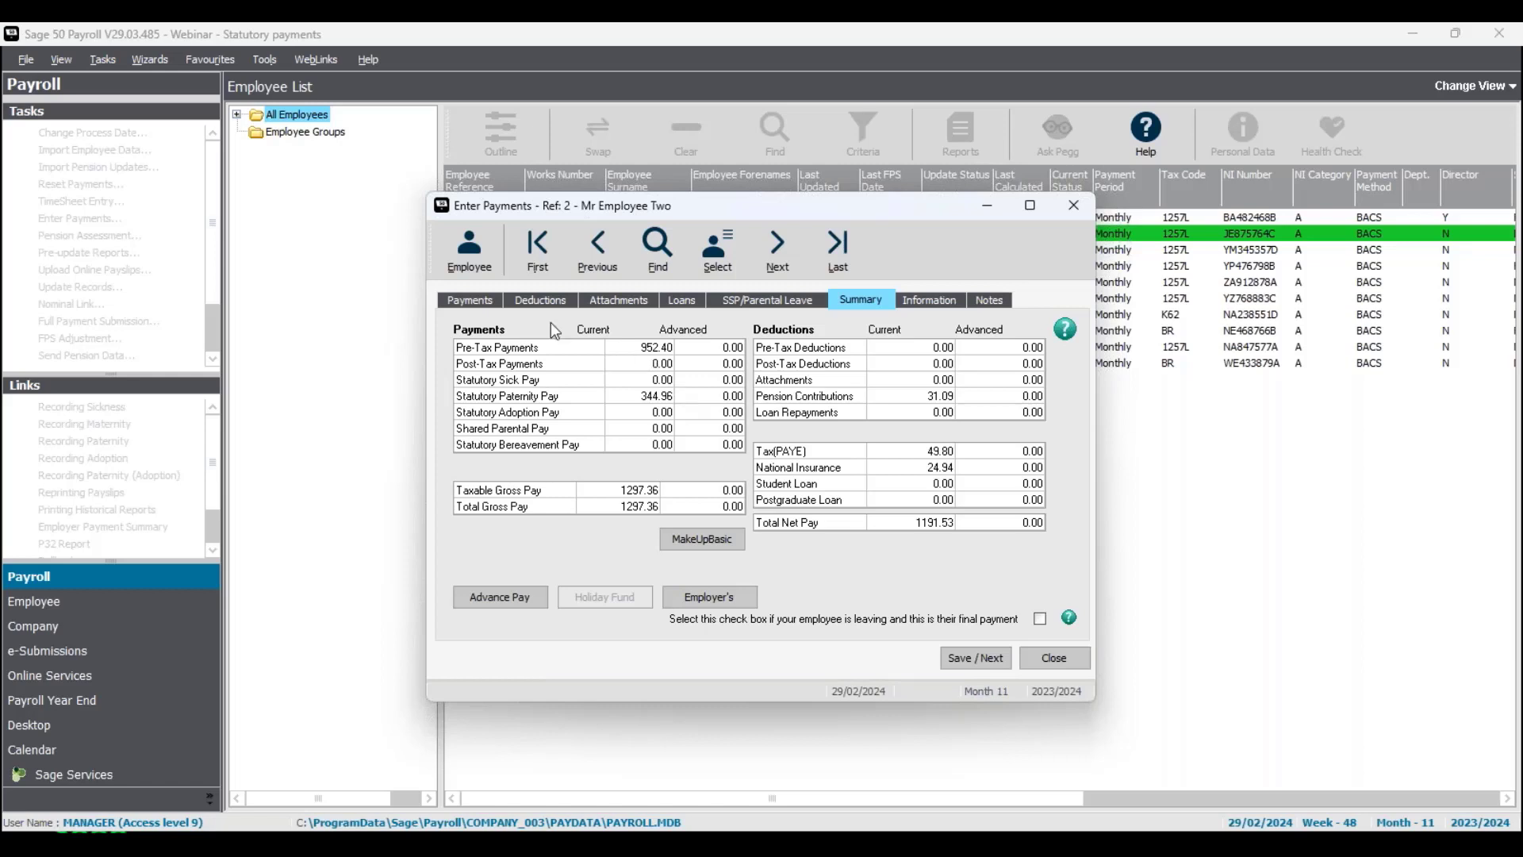
left_click(472, 299)
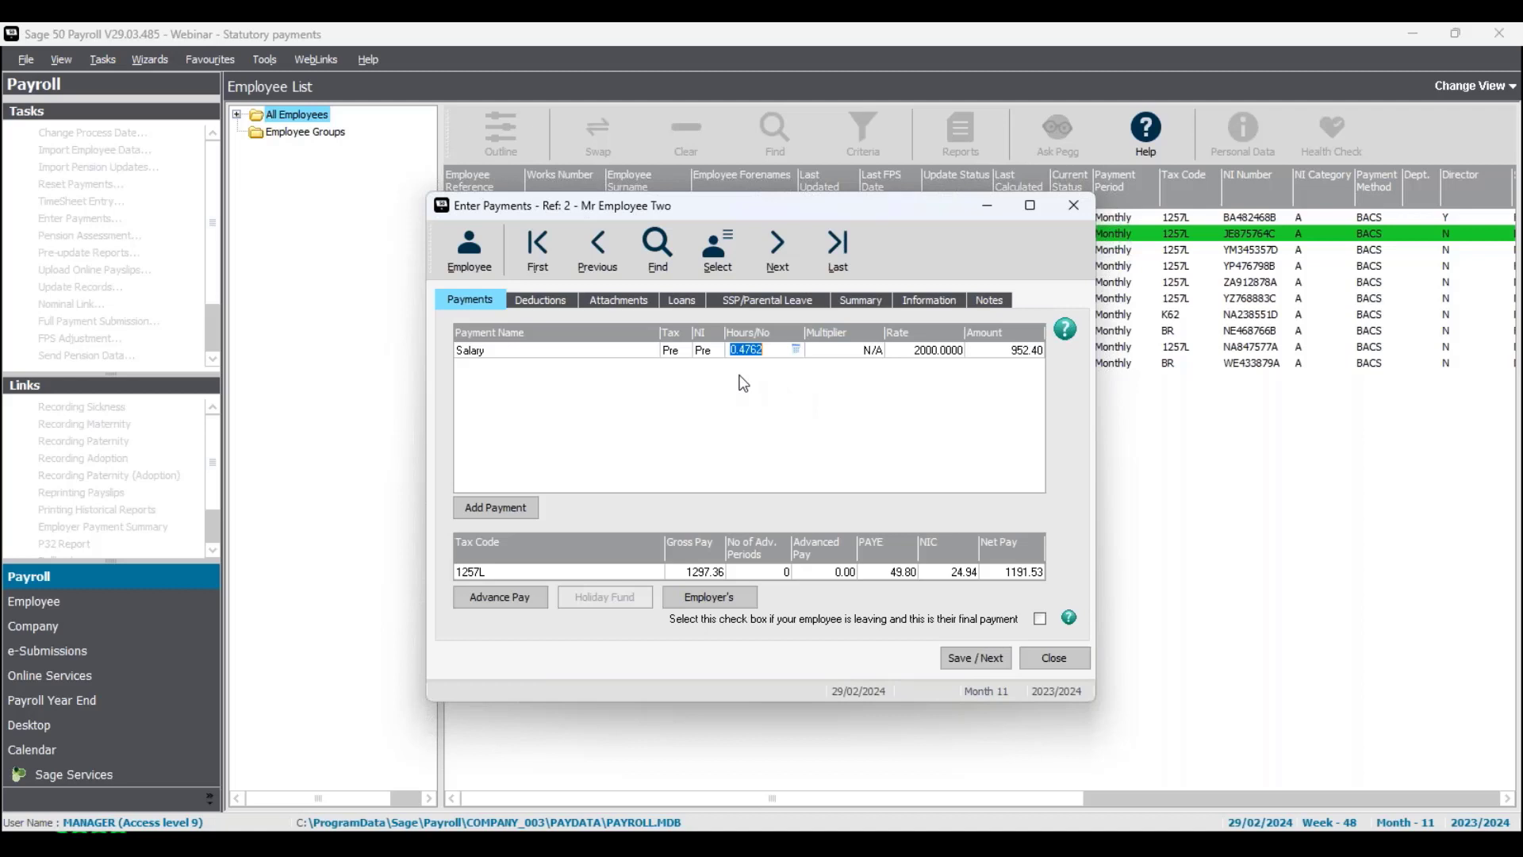
left_click(861, 301)
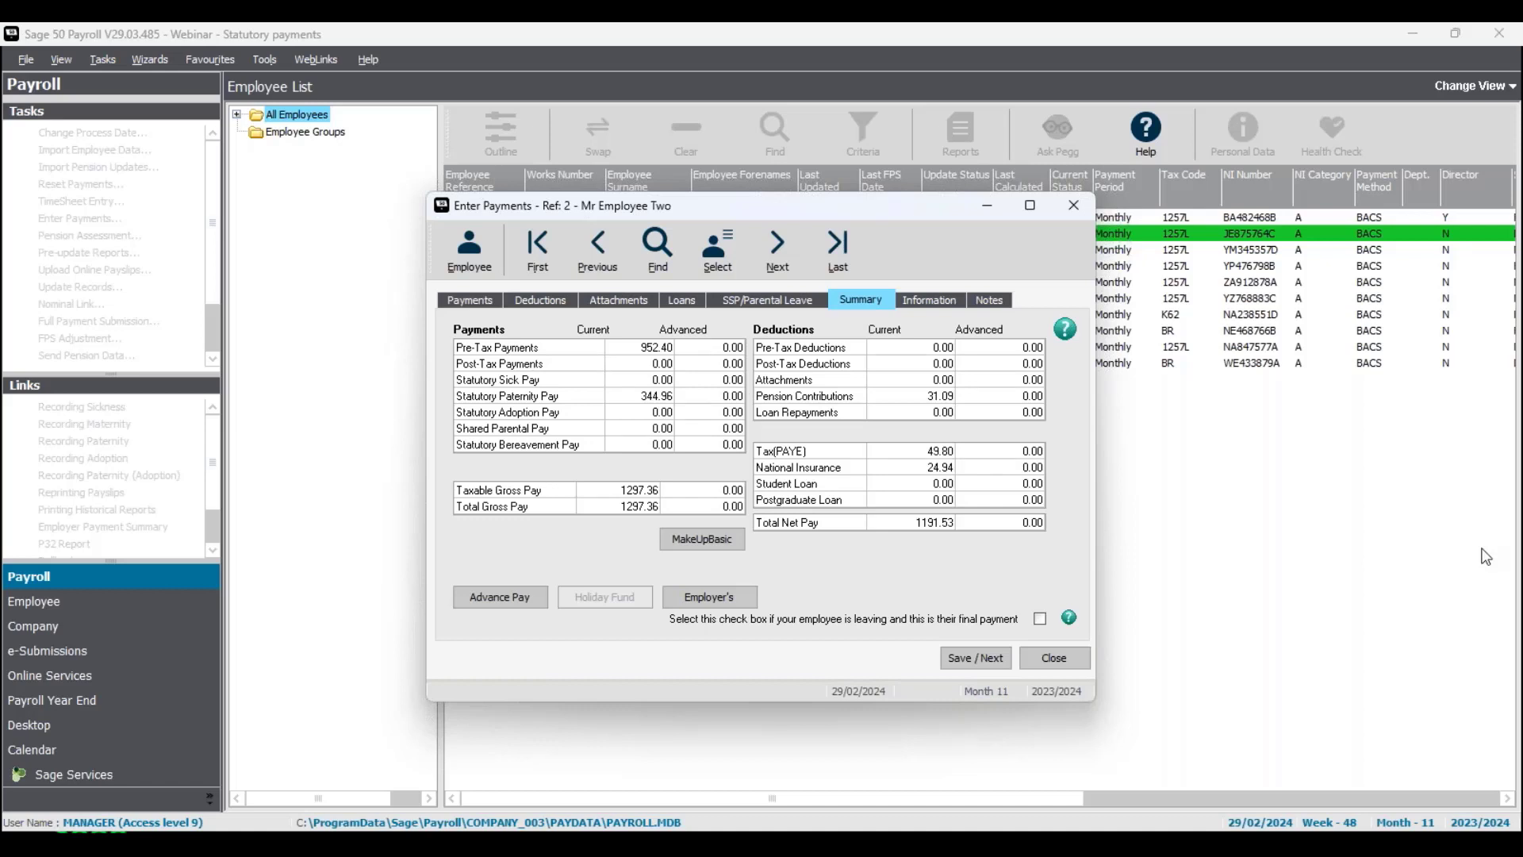
left_click(726, 597)
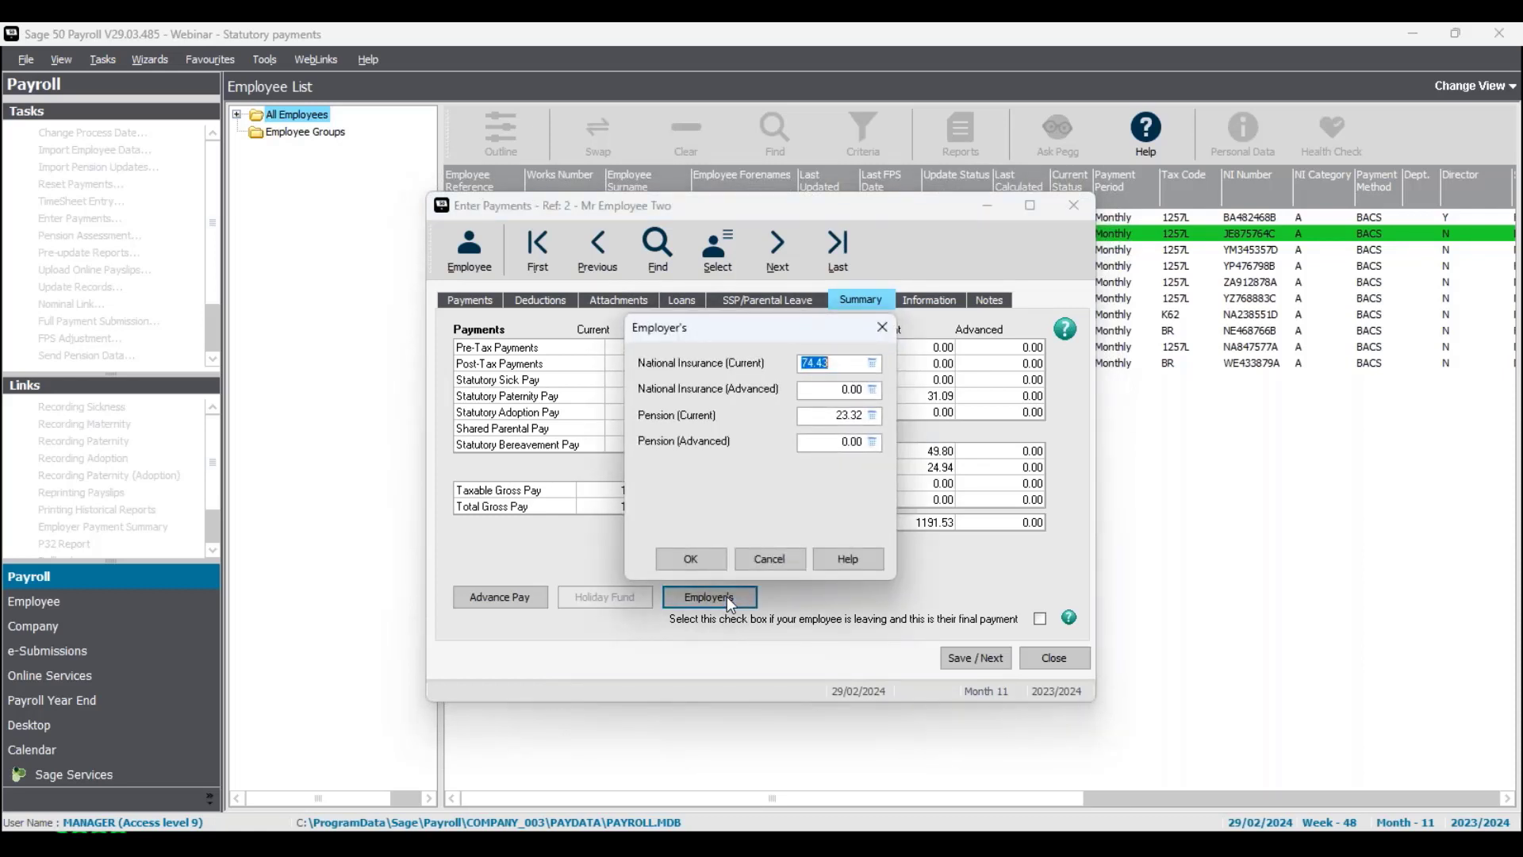
left_click_drag(820, 342, 926, 326)
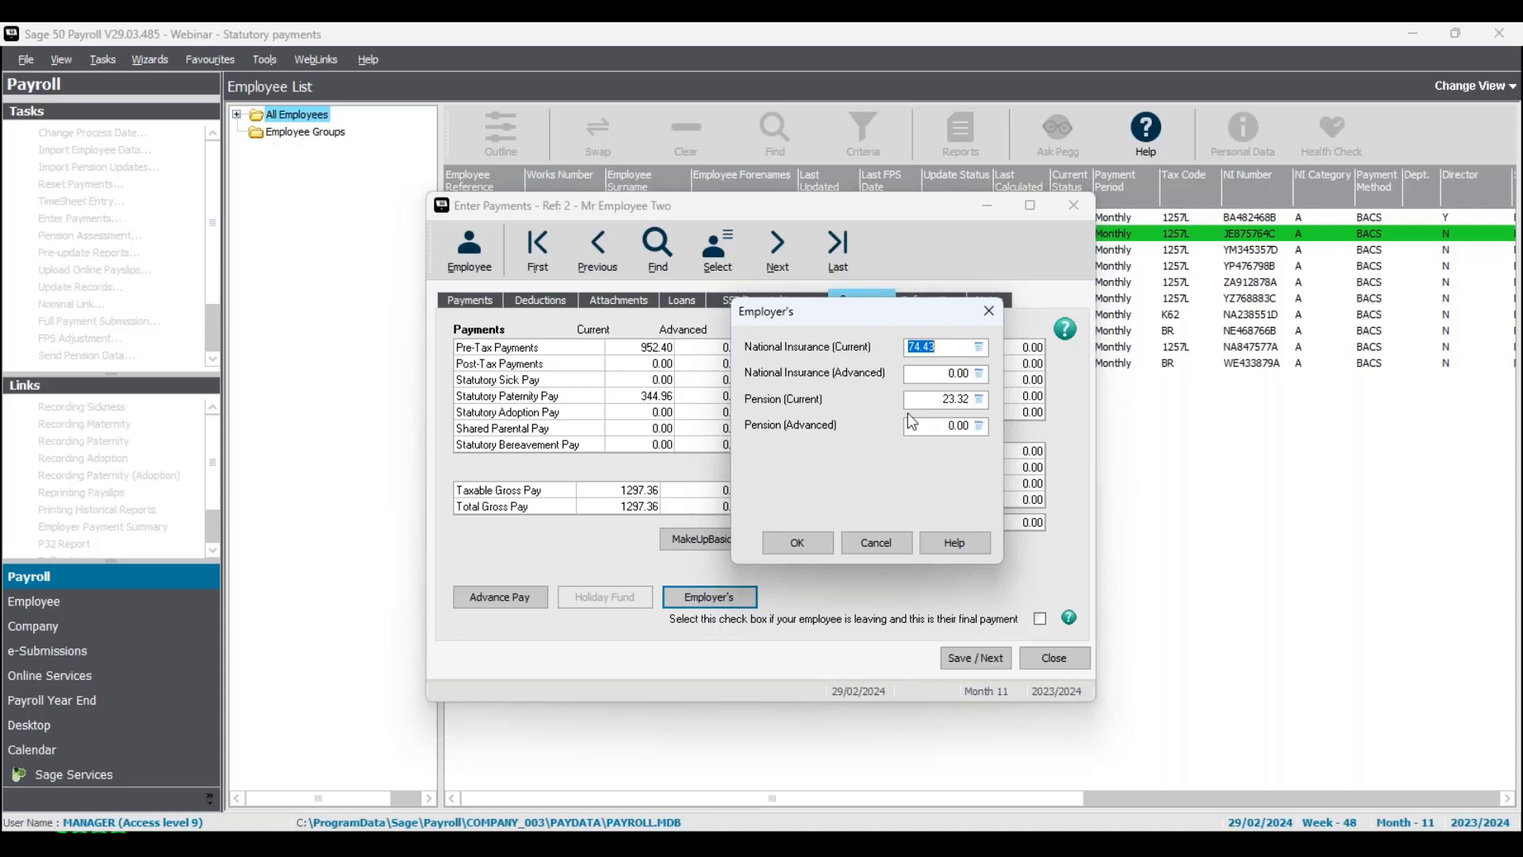
left_click(814, 545)
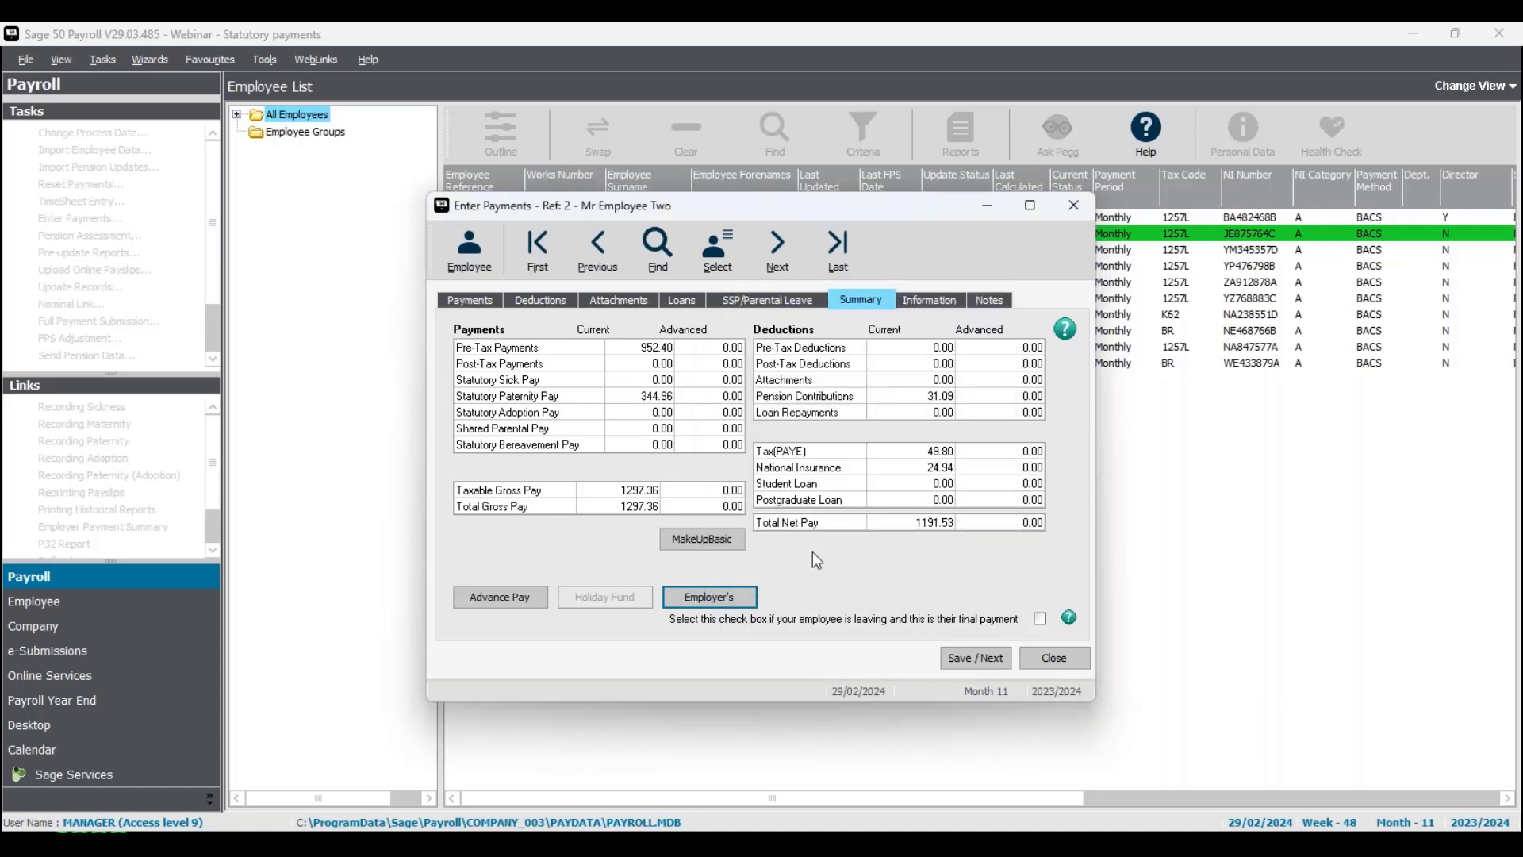
- In employee 2's record, set the employer contributions of My Pension Scheme to a fixed amount of 44.40
left_click(469, 248)
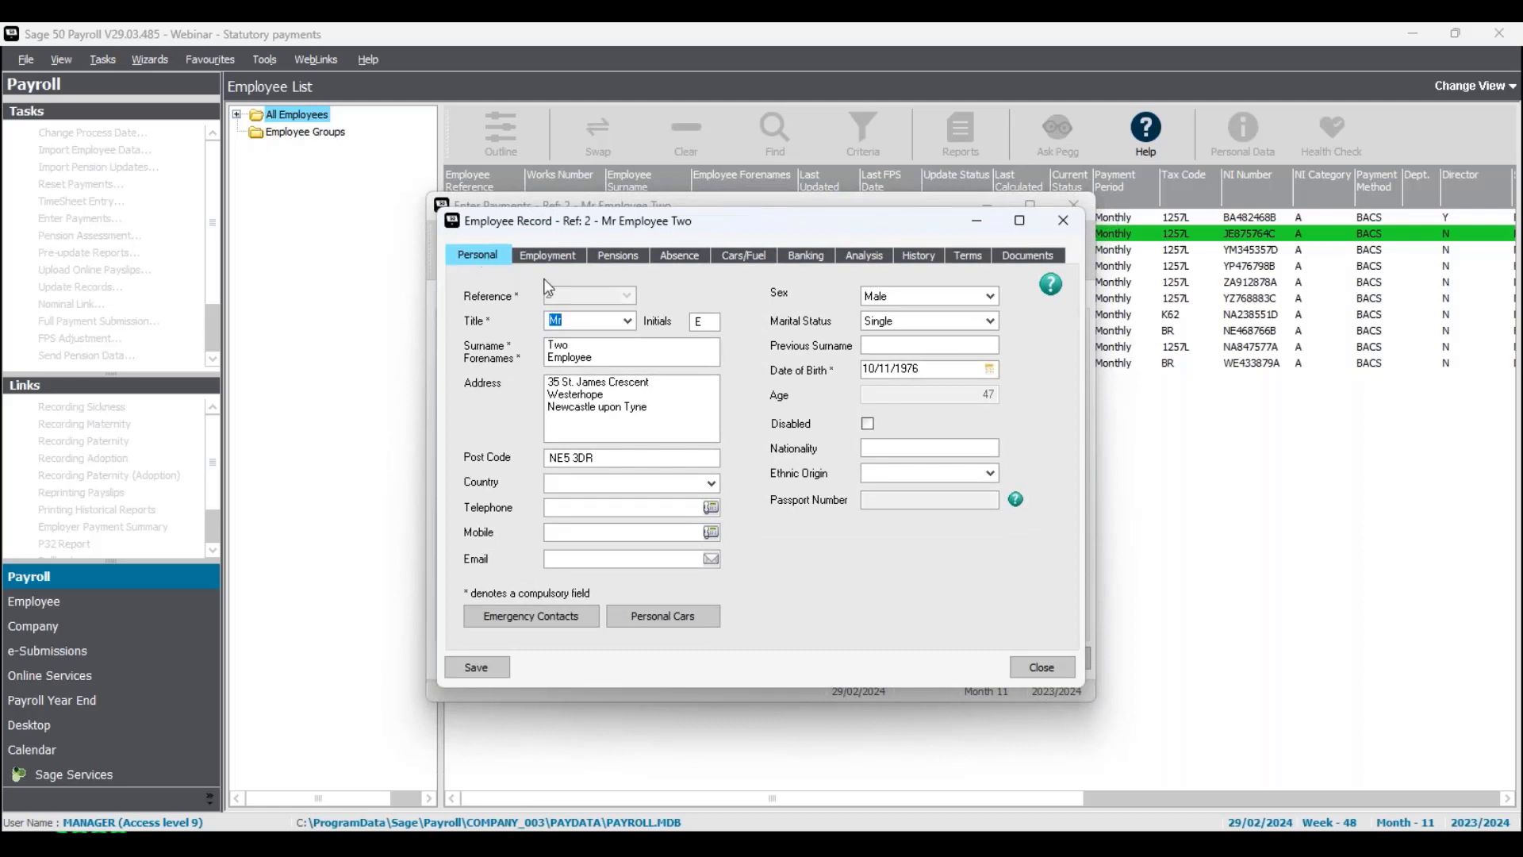
left_click(623, 262)
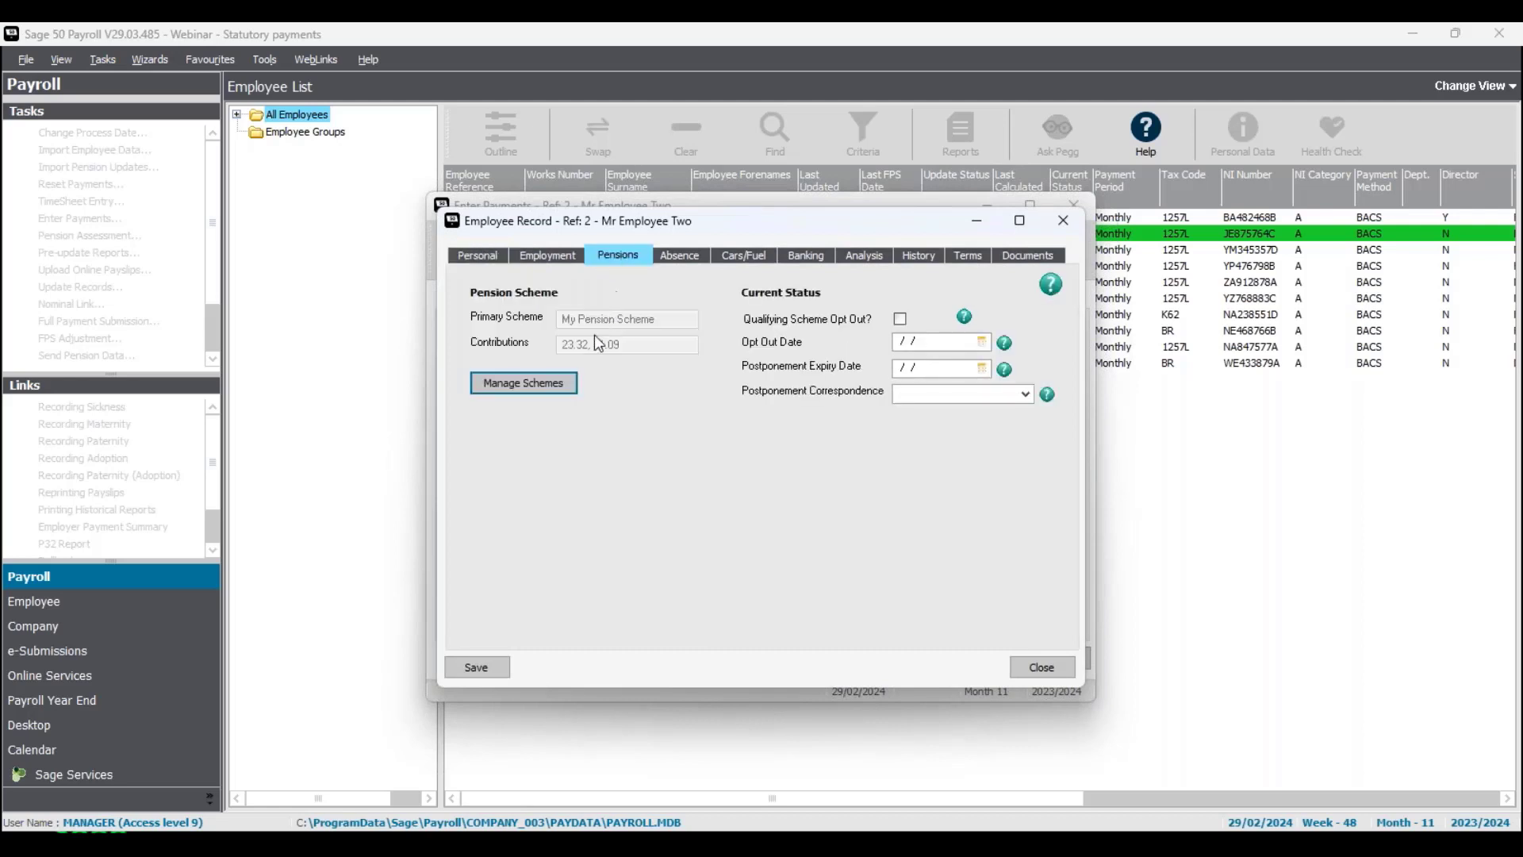
left_click(526, 384)
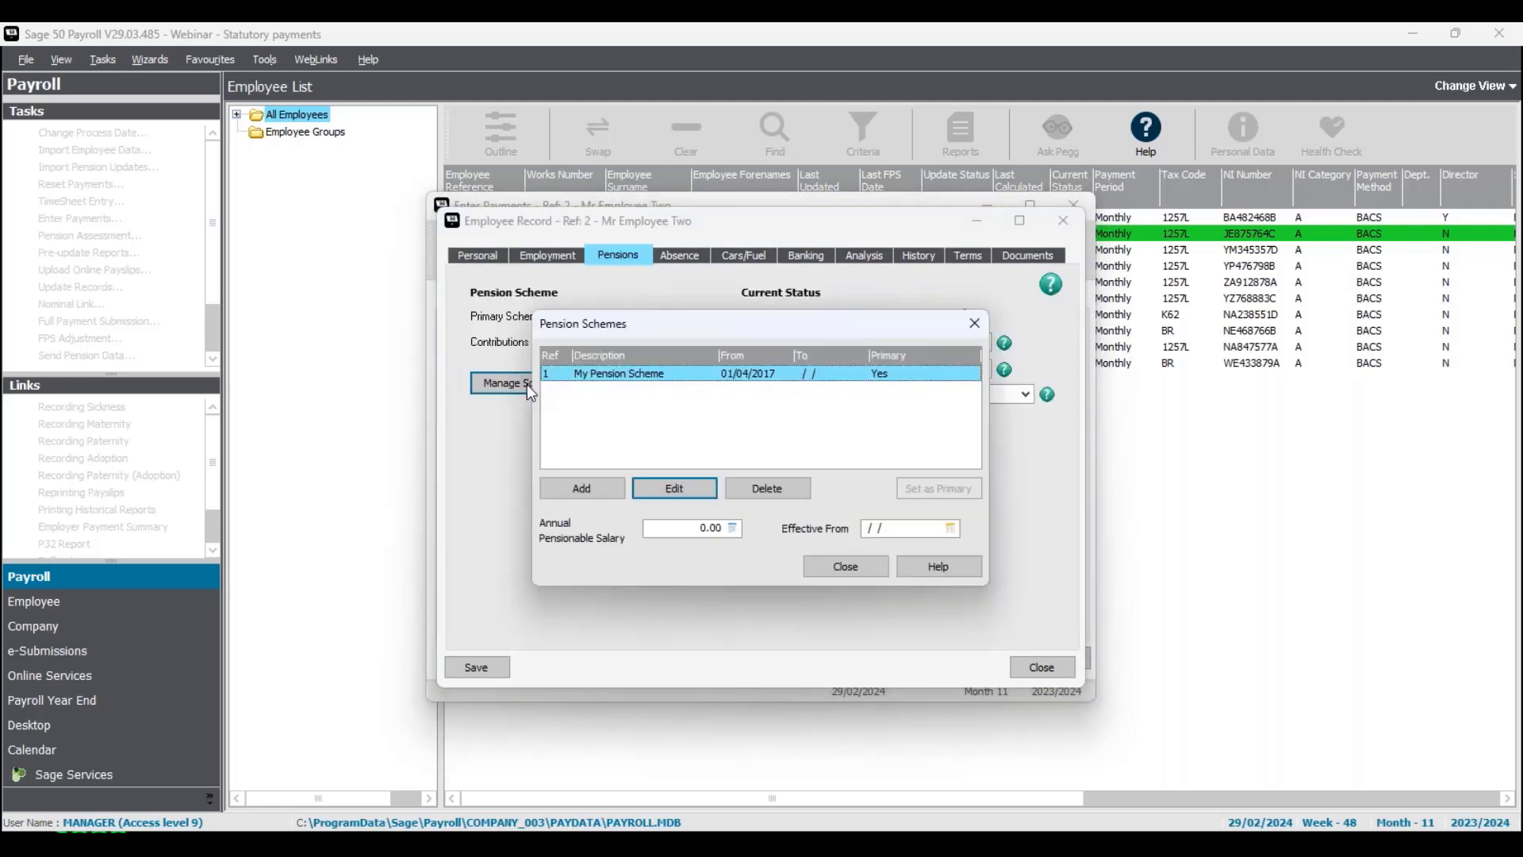
left_click(679, 488)
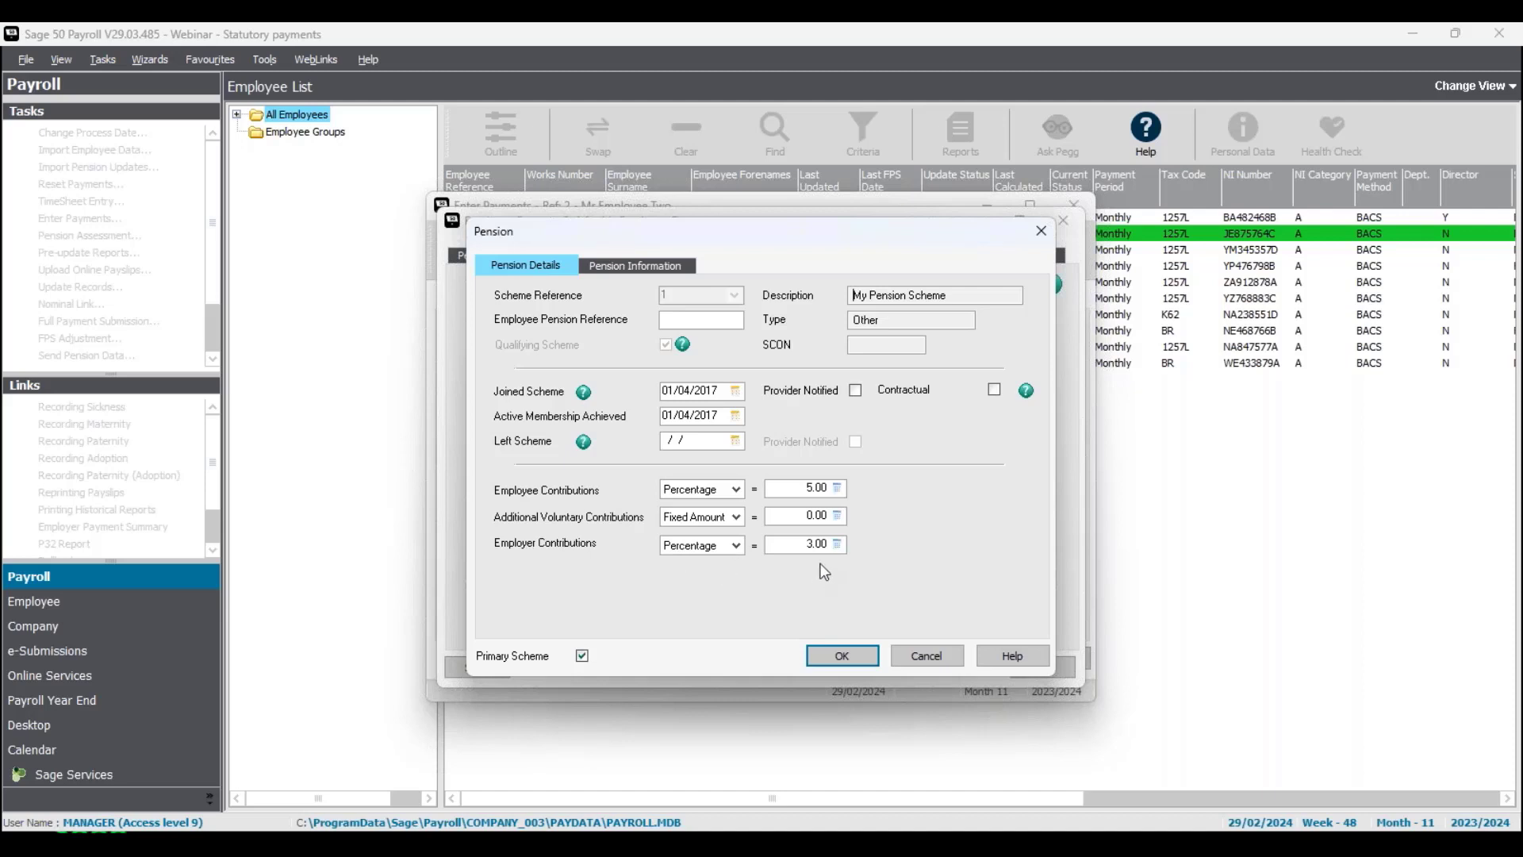
left_click(736, 548)
left_click(734, 577)
left_click(789, 544)
left_click_drag(806, 541, 769, 538)
type("44.40")
key("Tab")
left_click(856, 655)
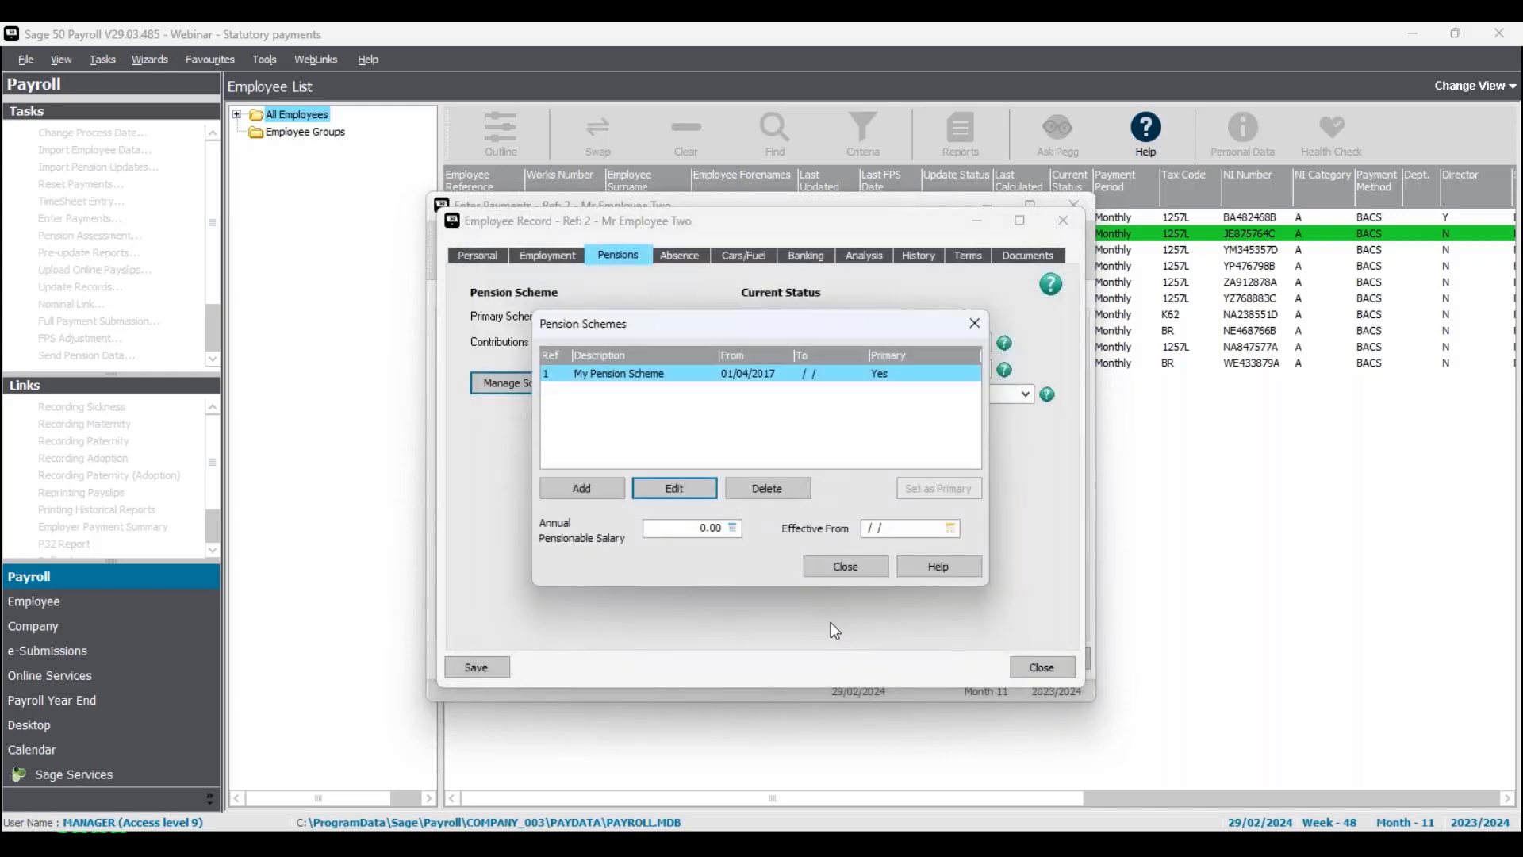
- Save employee 2's record with the pension scheme change and return to the payment entry
left_click(841, 569)
left_click(490, 668)
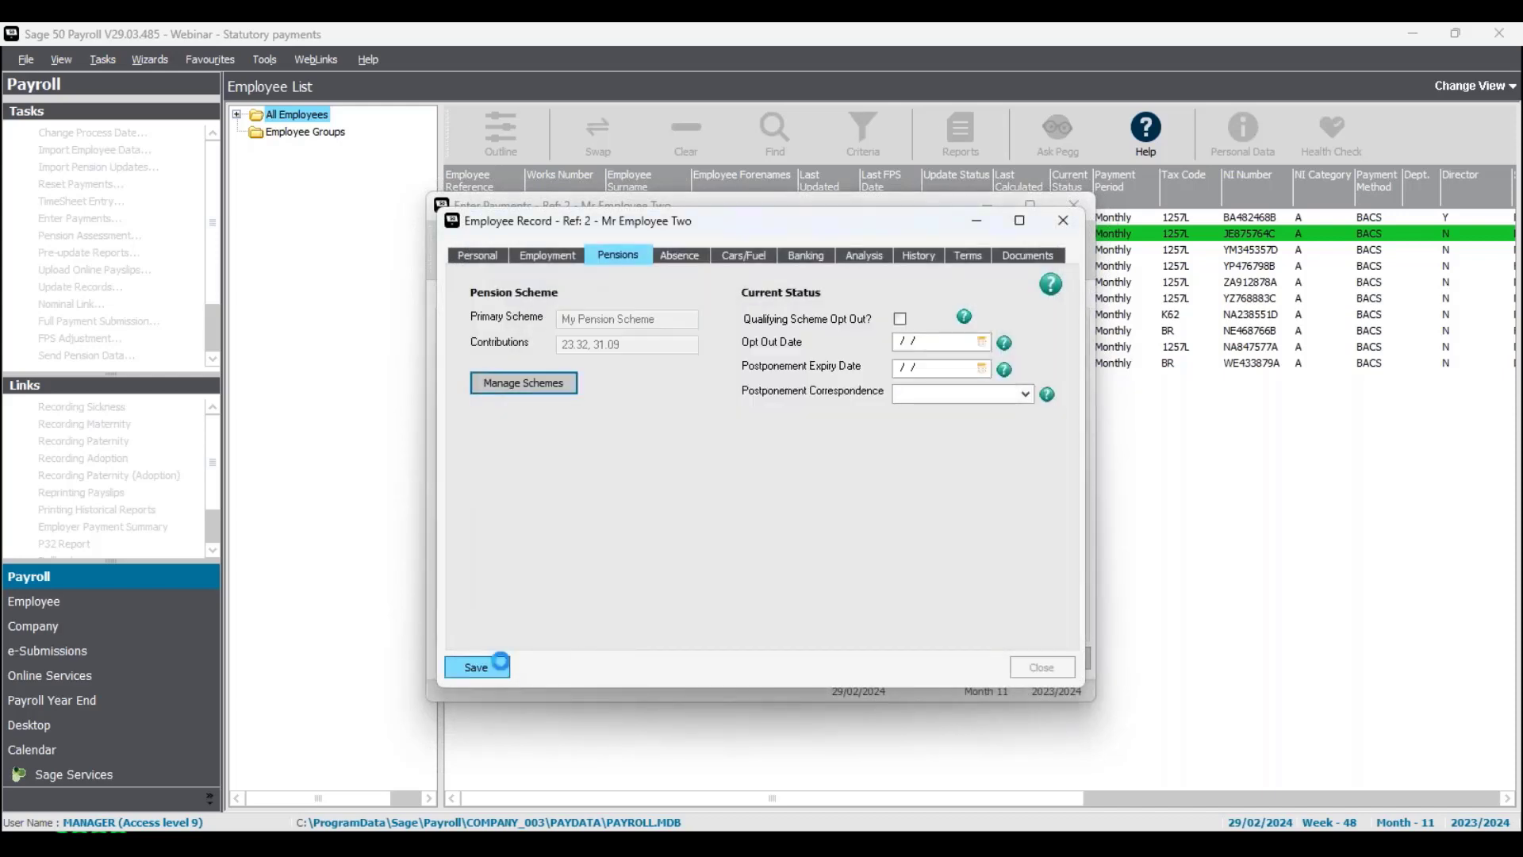
left_click(1064, 229)
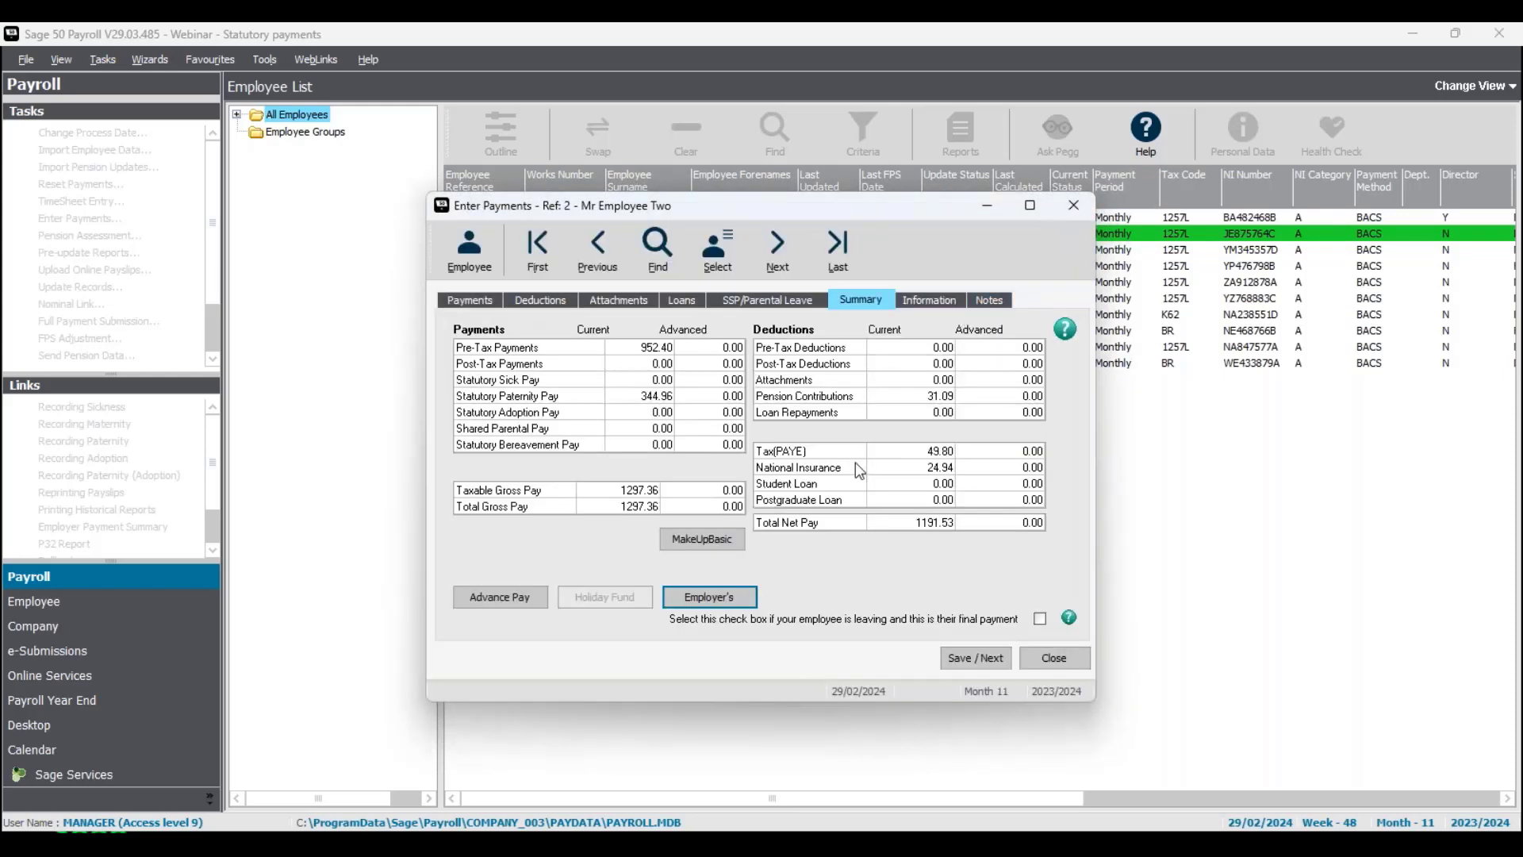
- Check the employer's National Insurance and pension amounts for employee 2, and close the payment entry
left_click(709, 600)
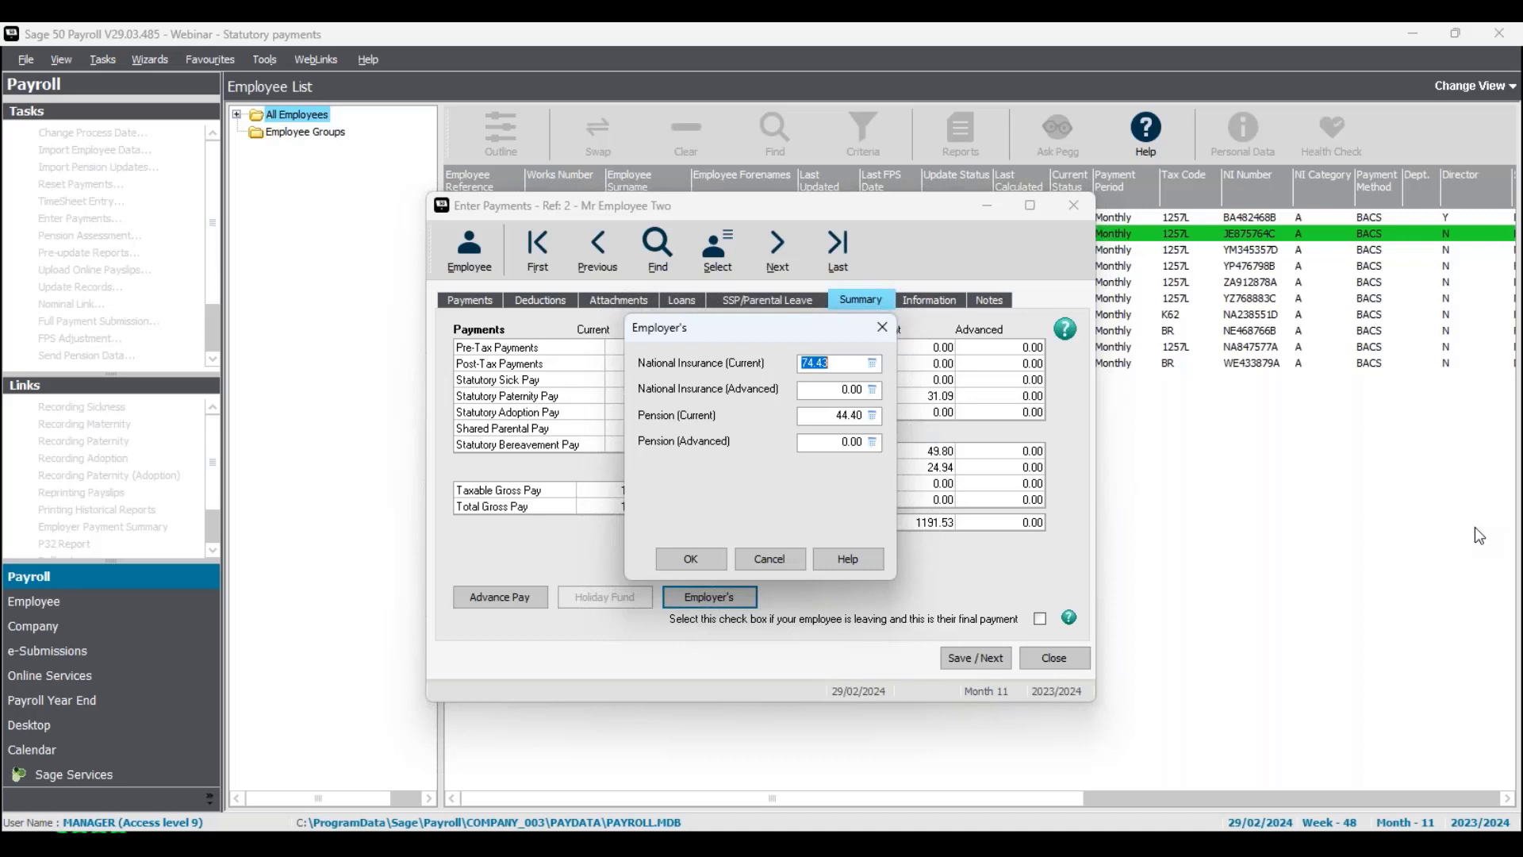
left_click(698, 561)
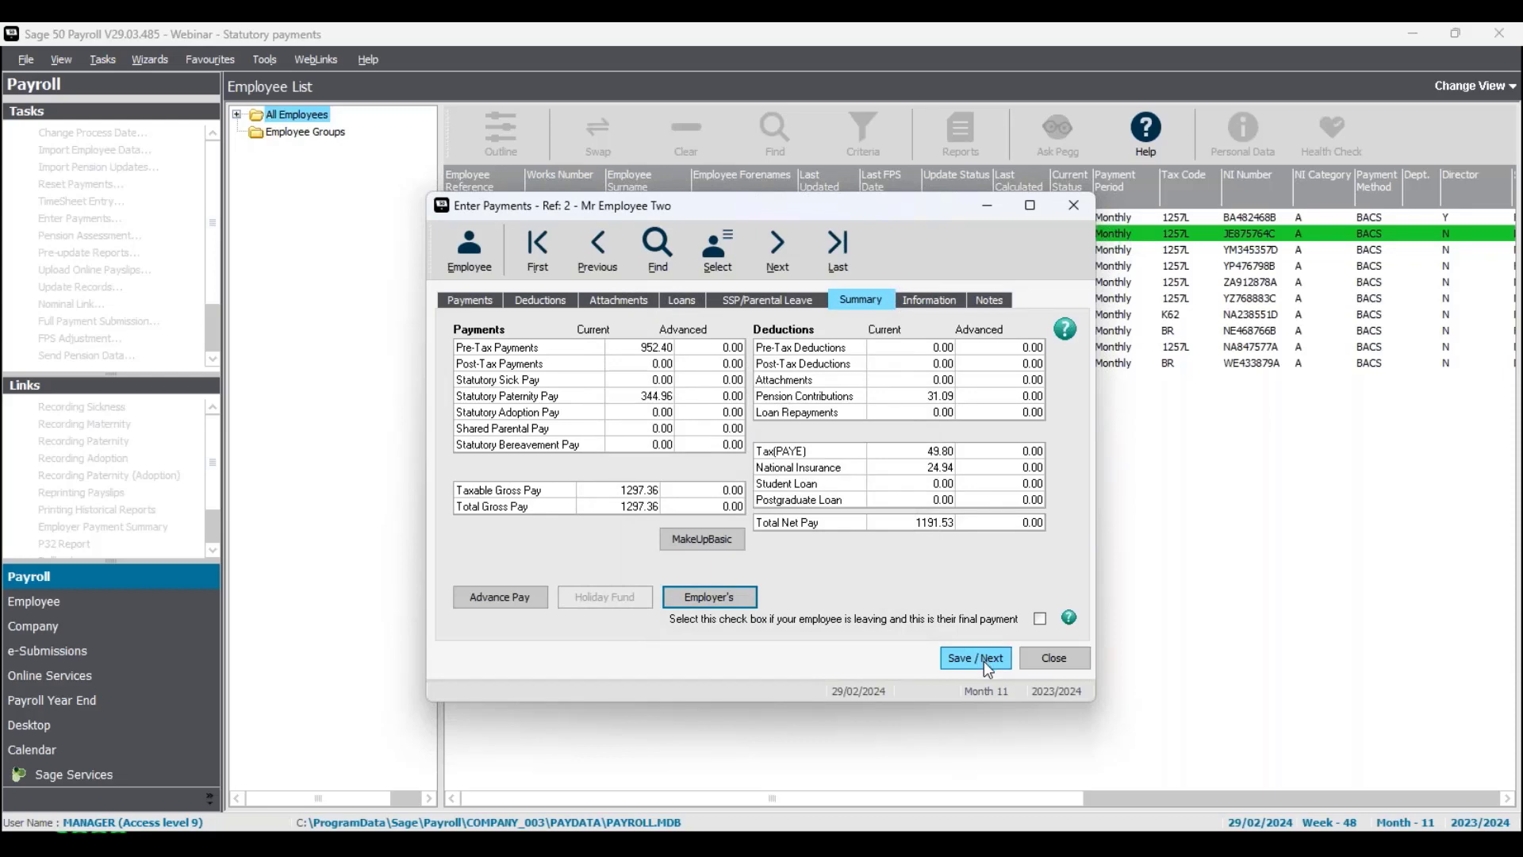
left_click(1079, 206)
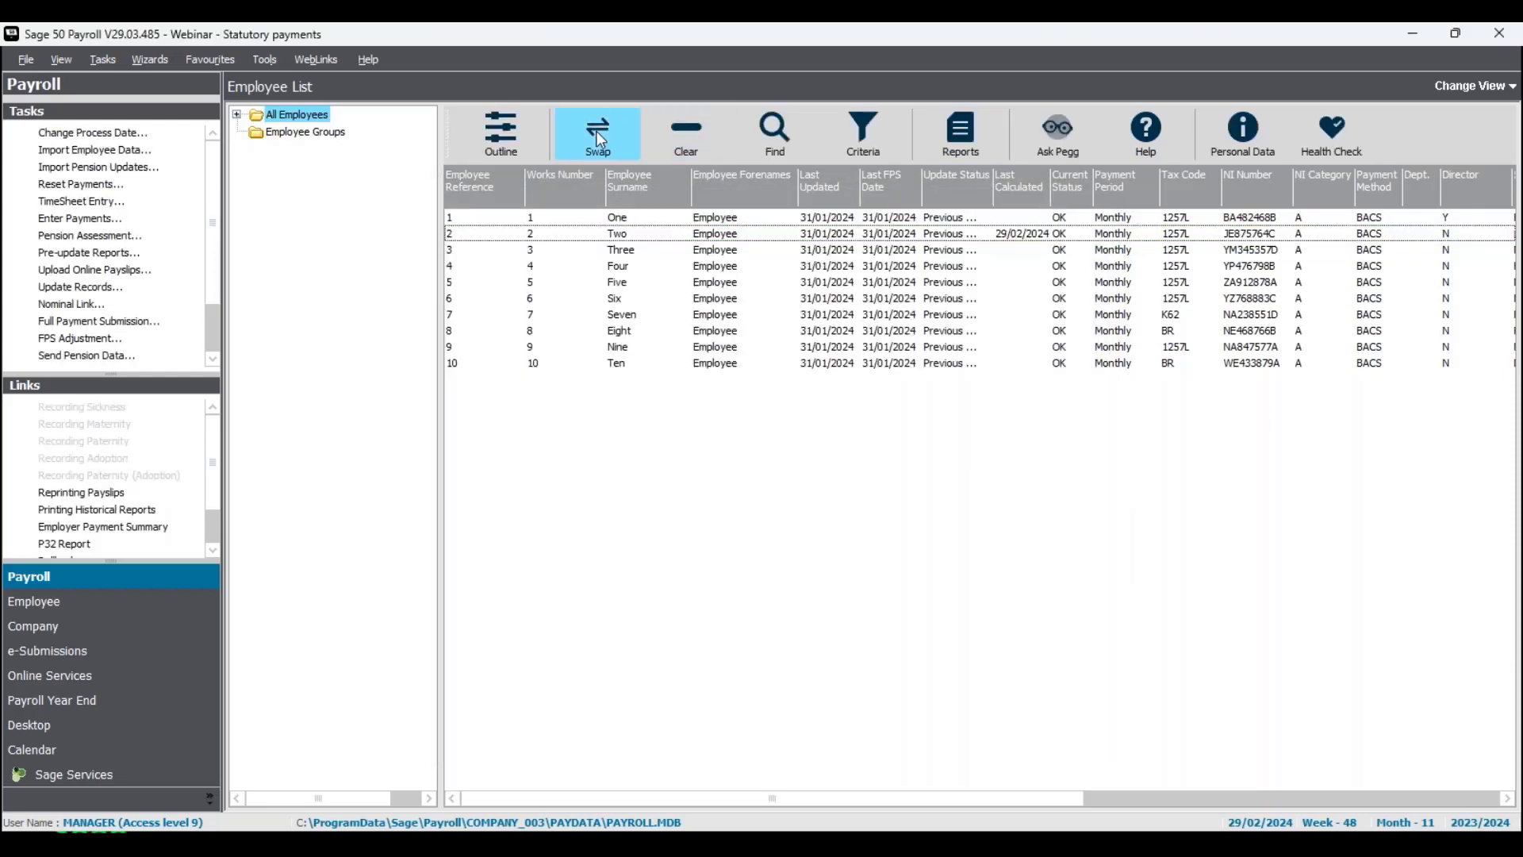
- Select all employees and generate a pre-update preview of the Laser (2 per A4 sheet) payslips
left_click(601, 141)
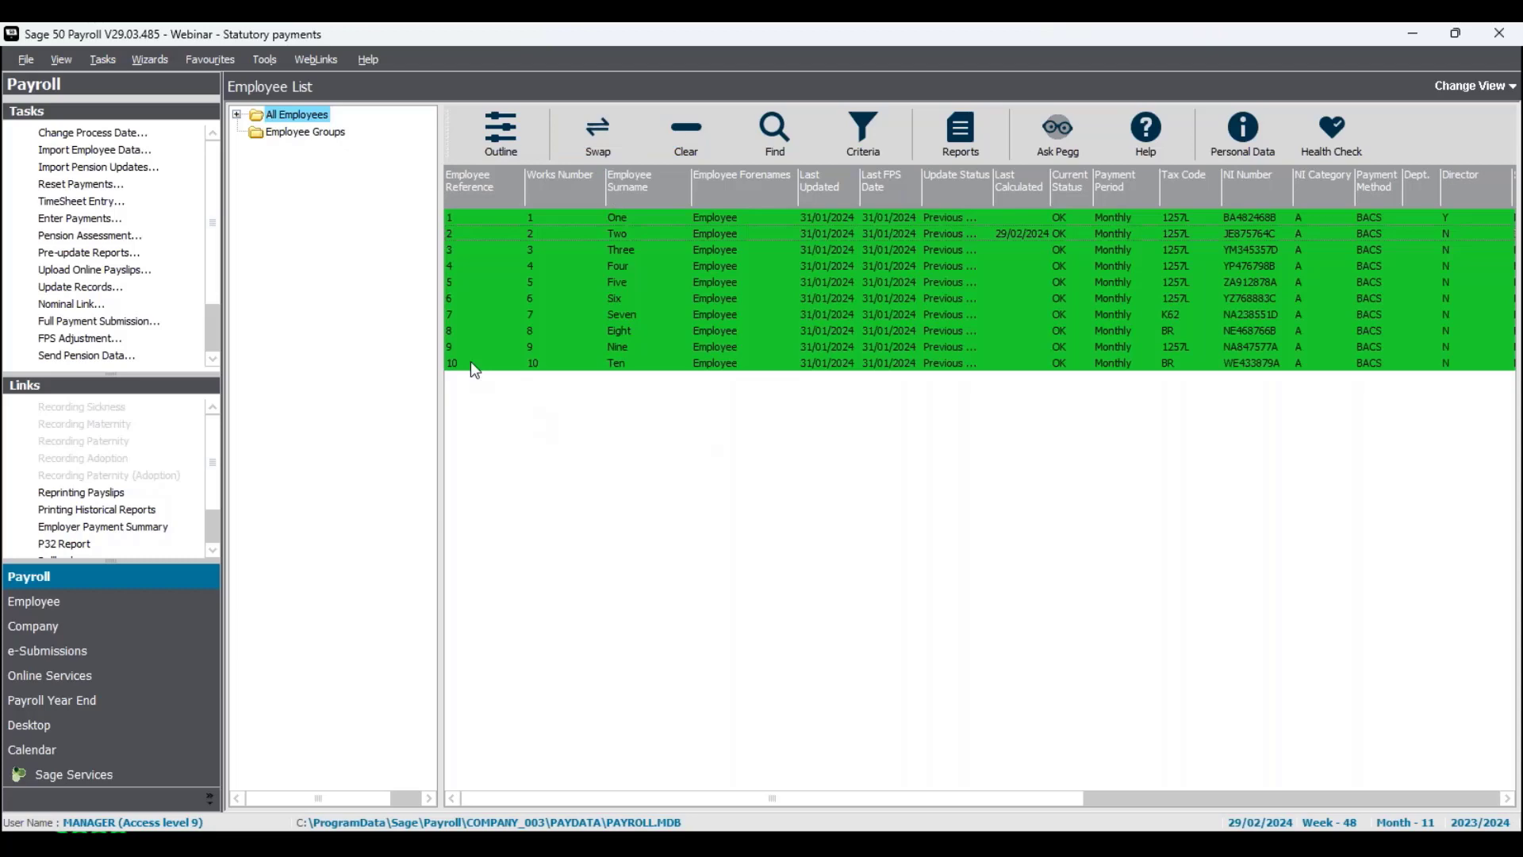
left_click(112, 253)
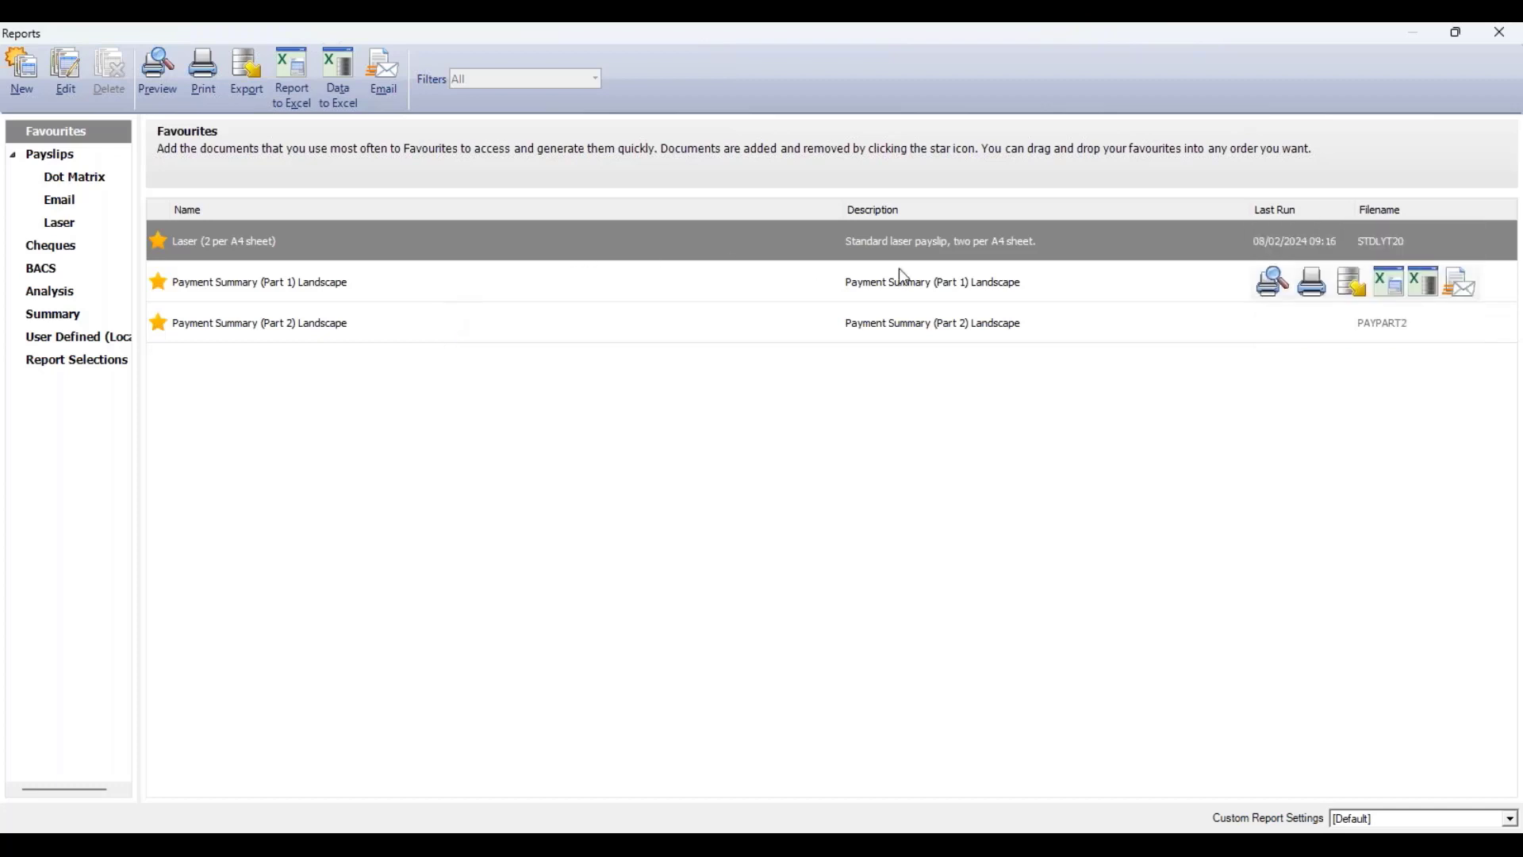
left_click(1272, 241)
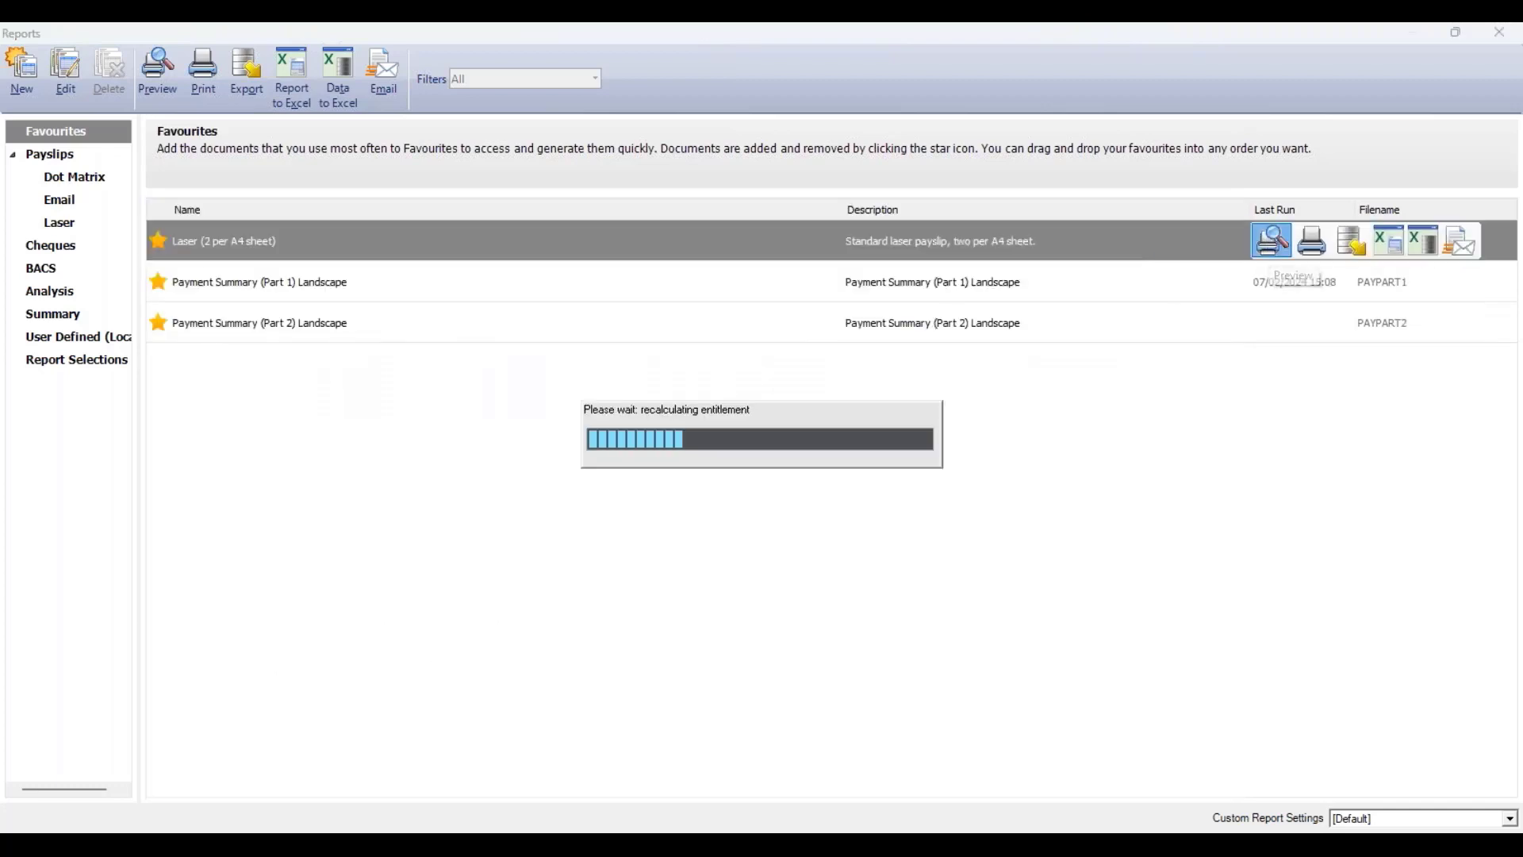
left_click(1273, 242)
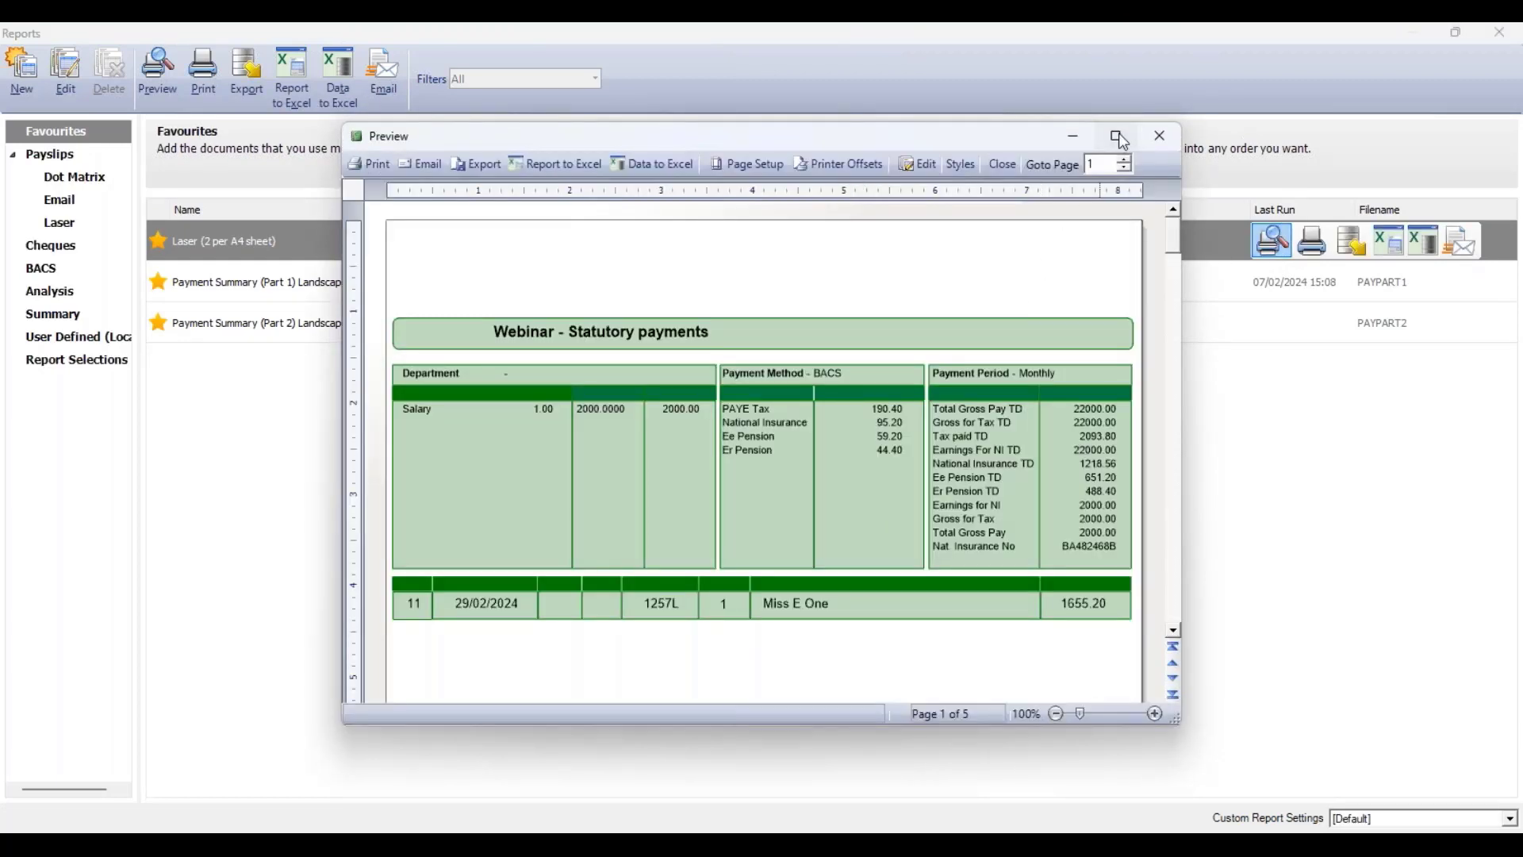
- Examine the salary, parental pay and pension lines on employee 2's payslip, and close the preview
left_click(1119, 132)
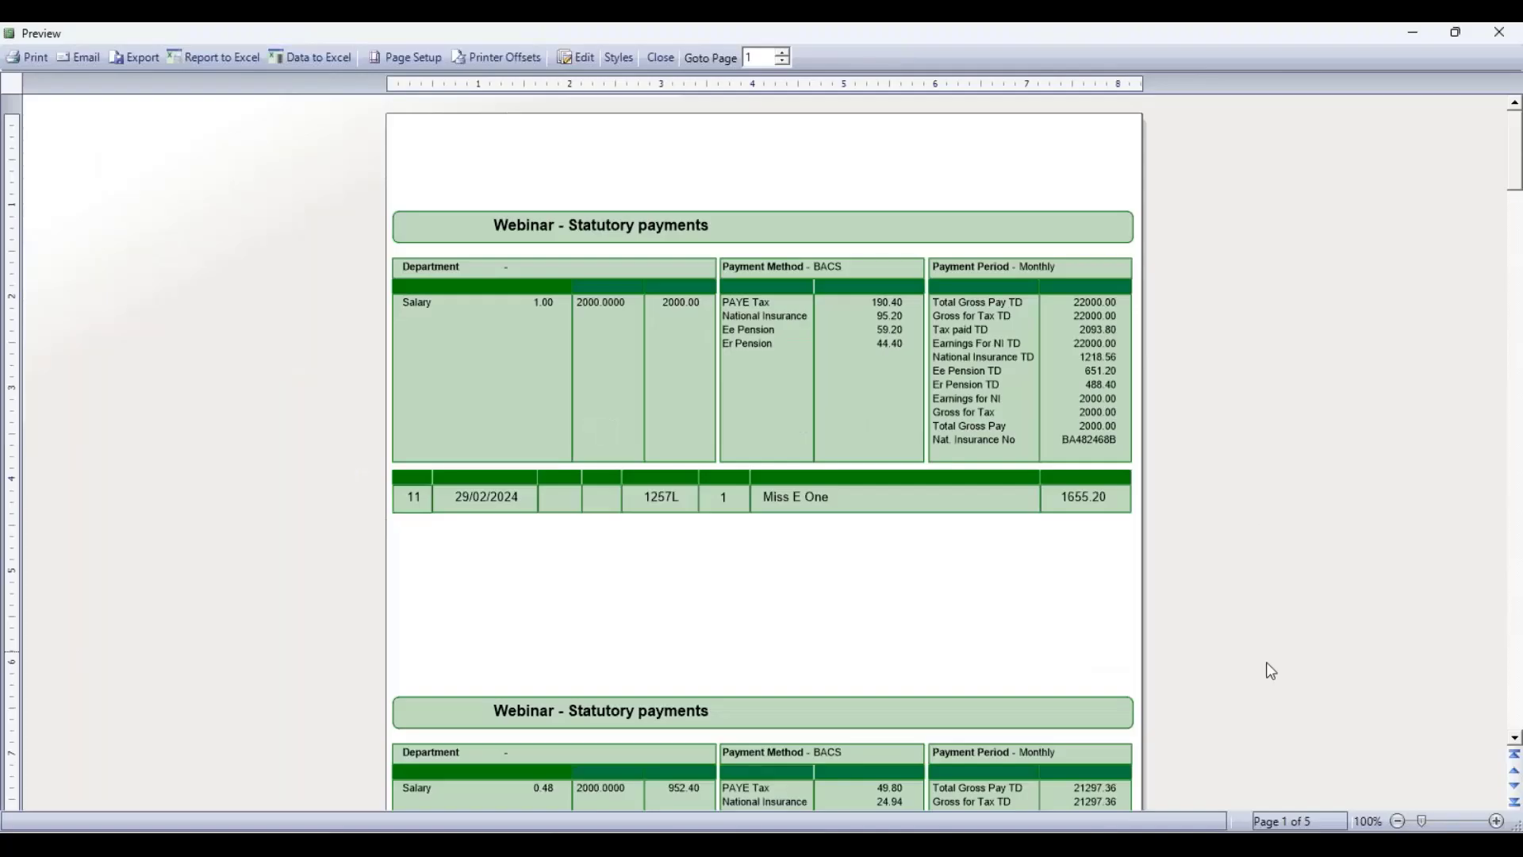
left_click(1497, 821)
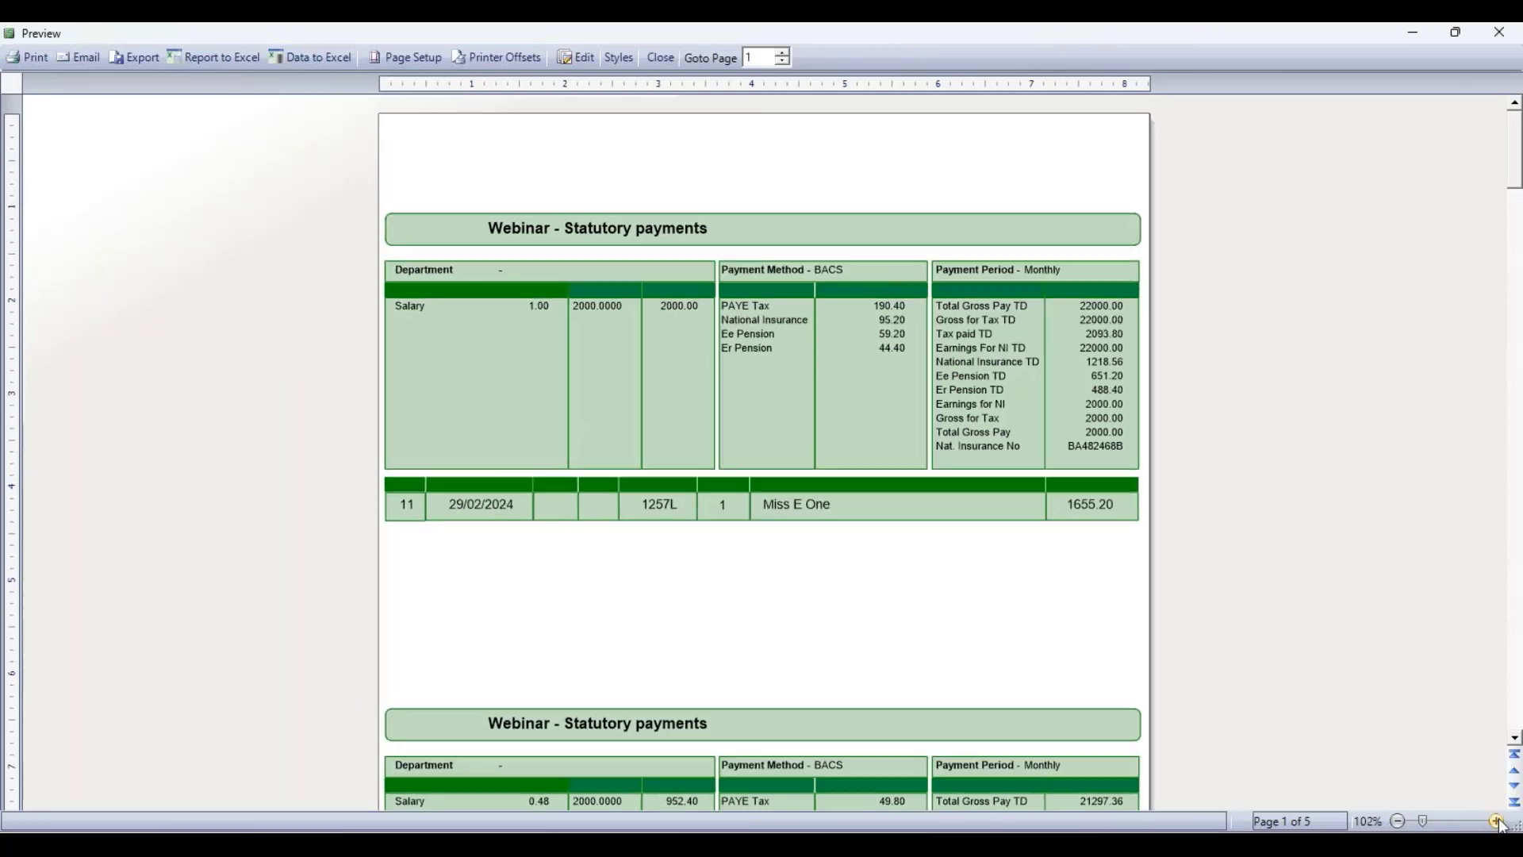
left_click(1497, 822)
left_click(1496, 822)
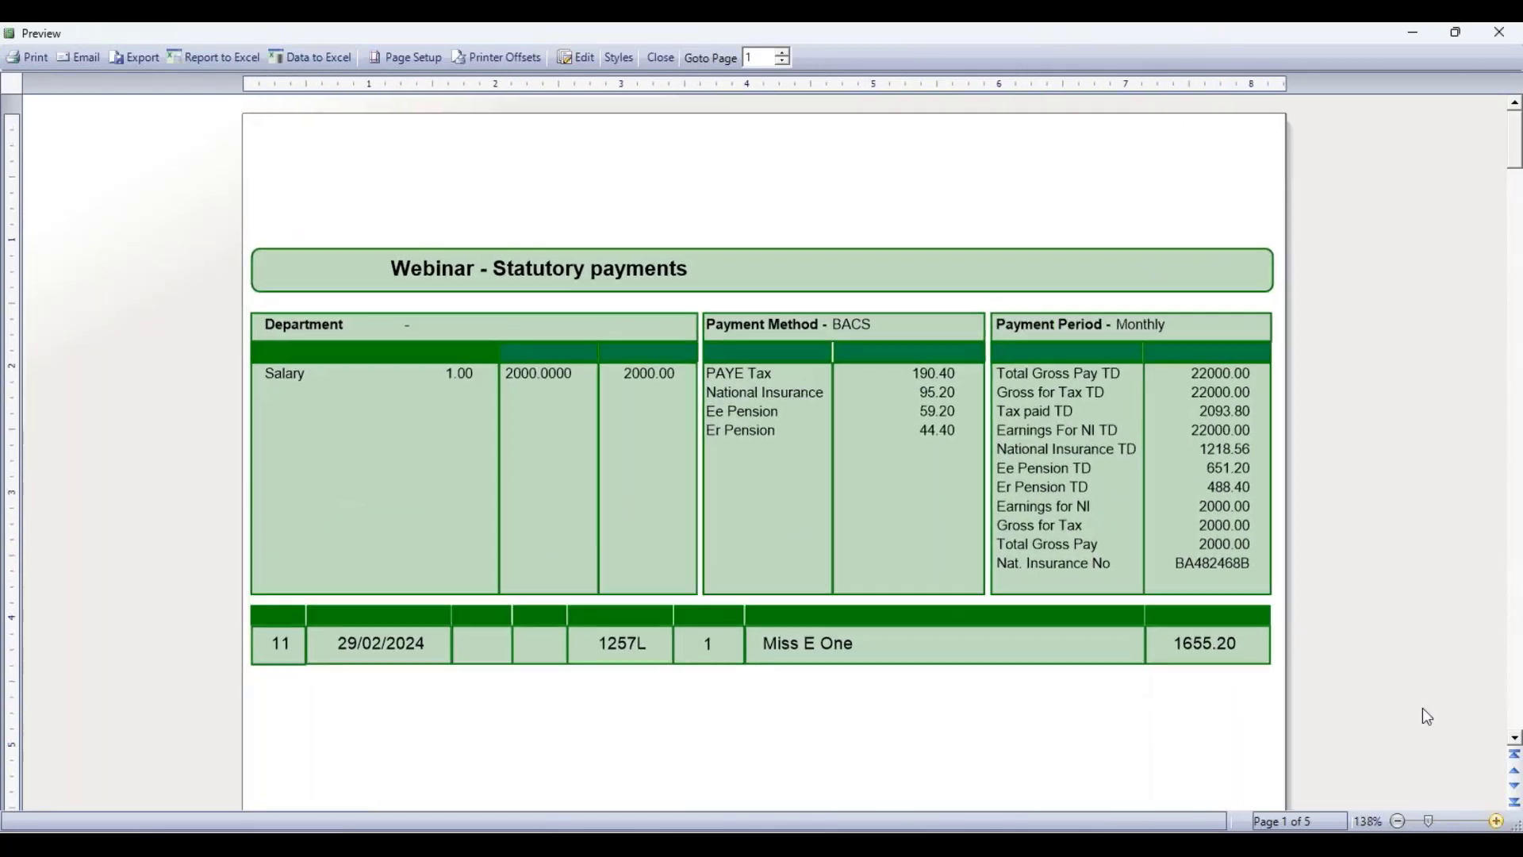
scroll(1012, 418, "down", 10)
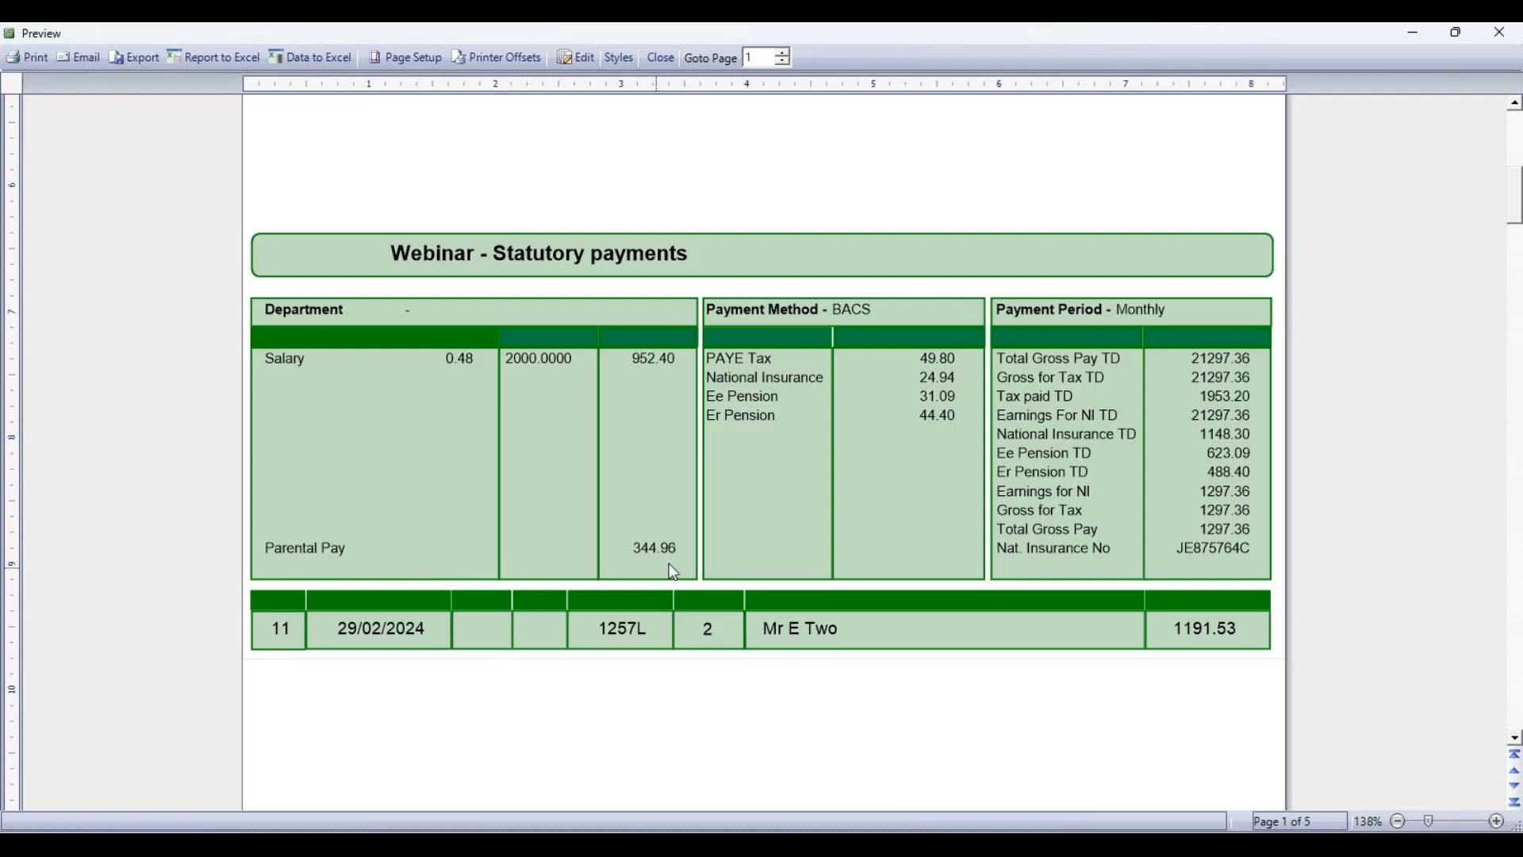
left_click(1499, 31)
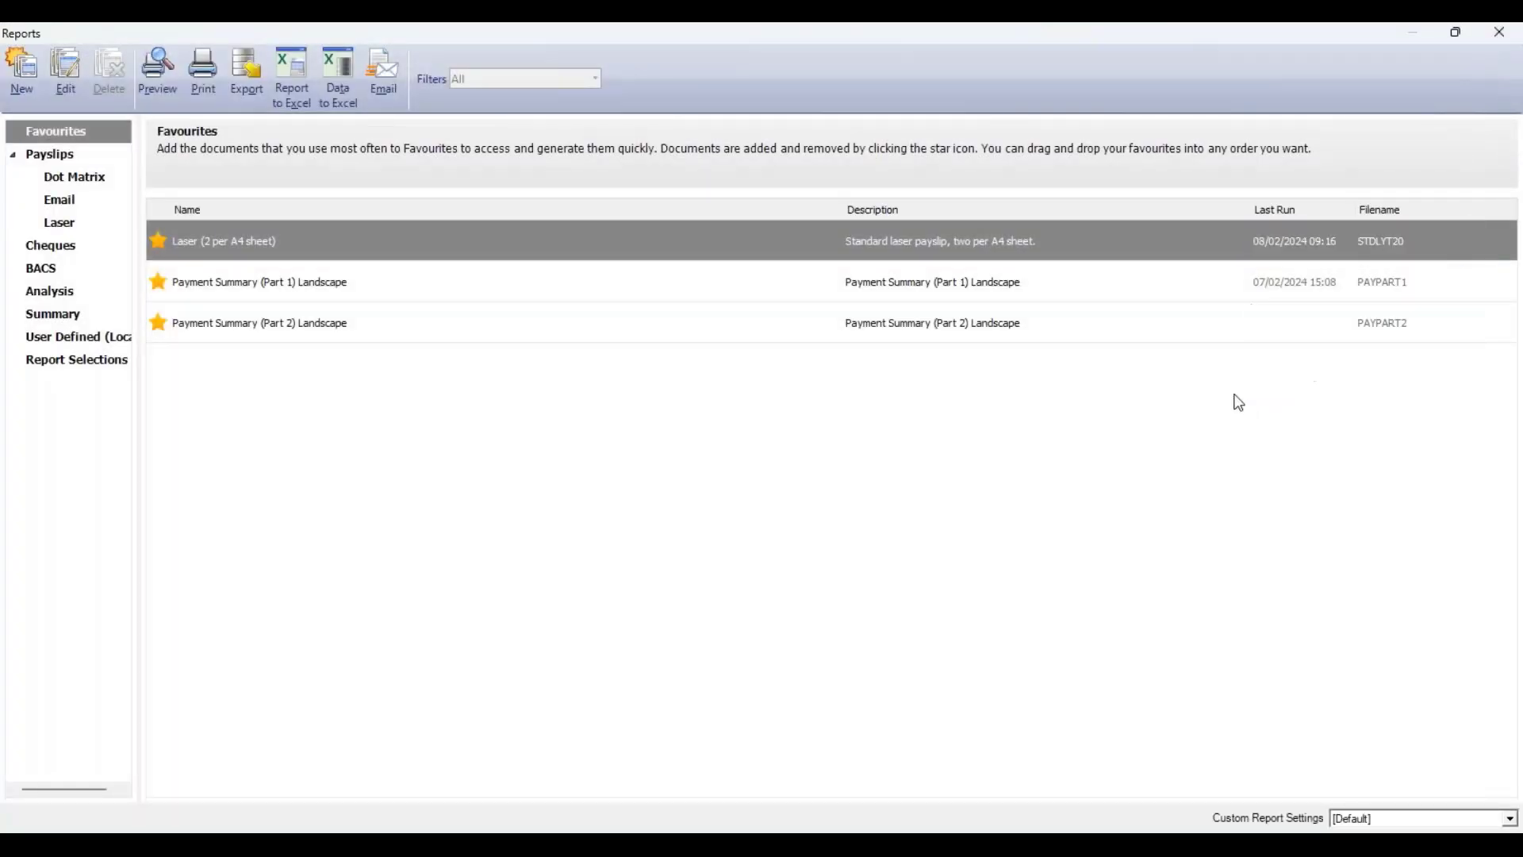
- Preview the Payment Summary (Part 1) Landscape report, examine employee 2's parental payment, and close the reports
left_click(1042, 290)
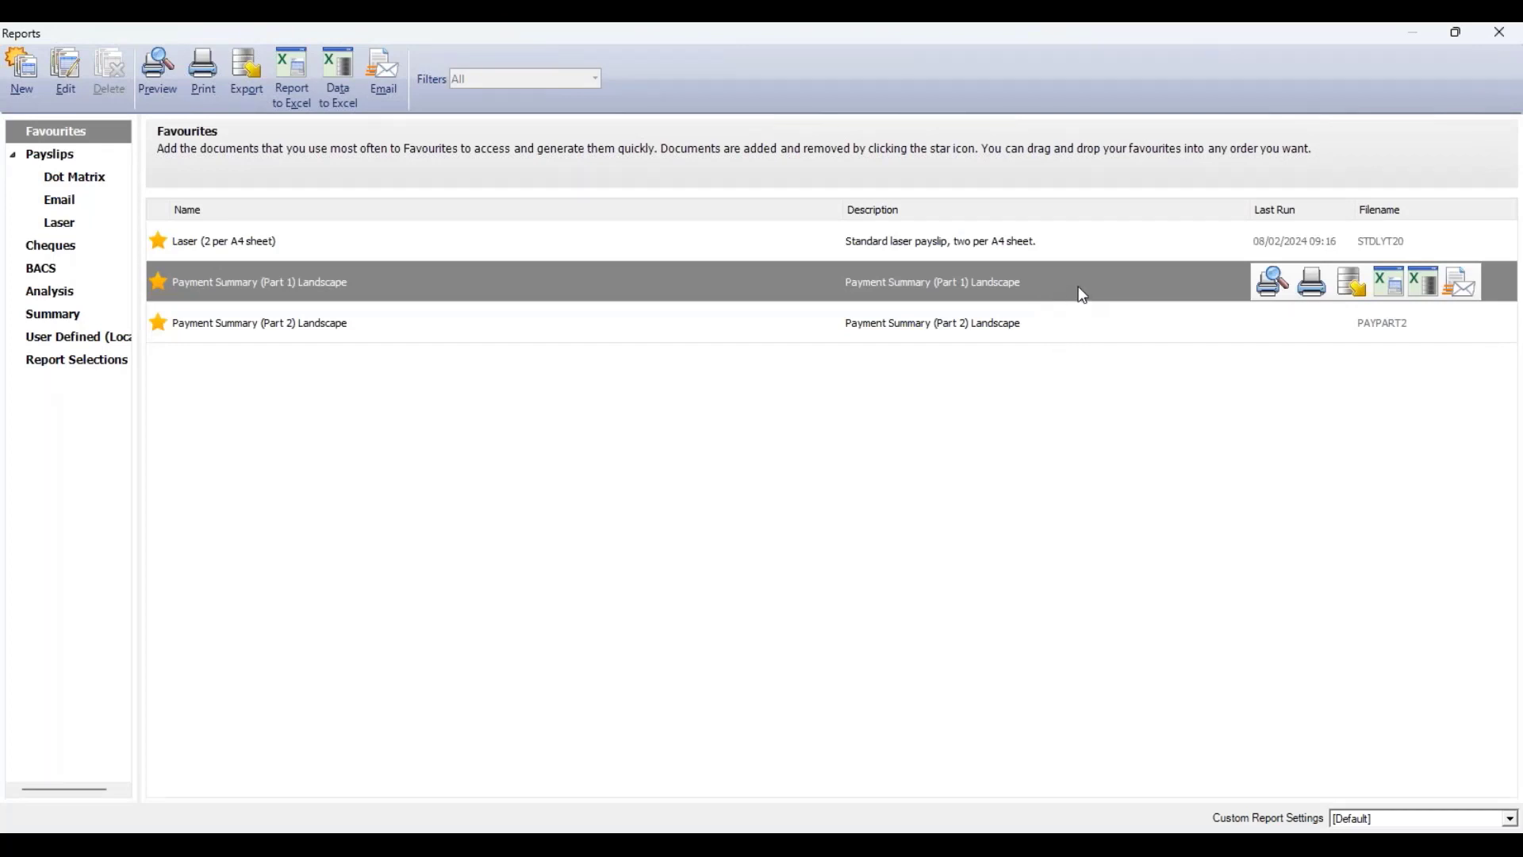
left_click(1270, 285)
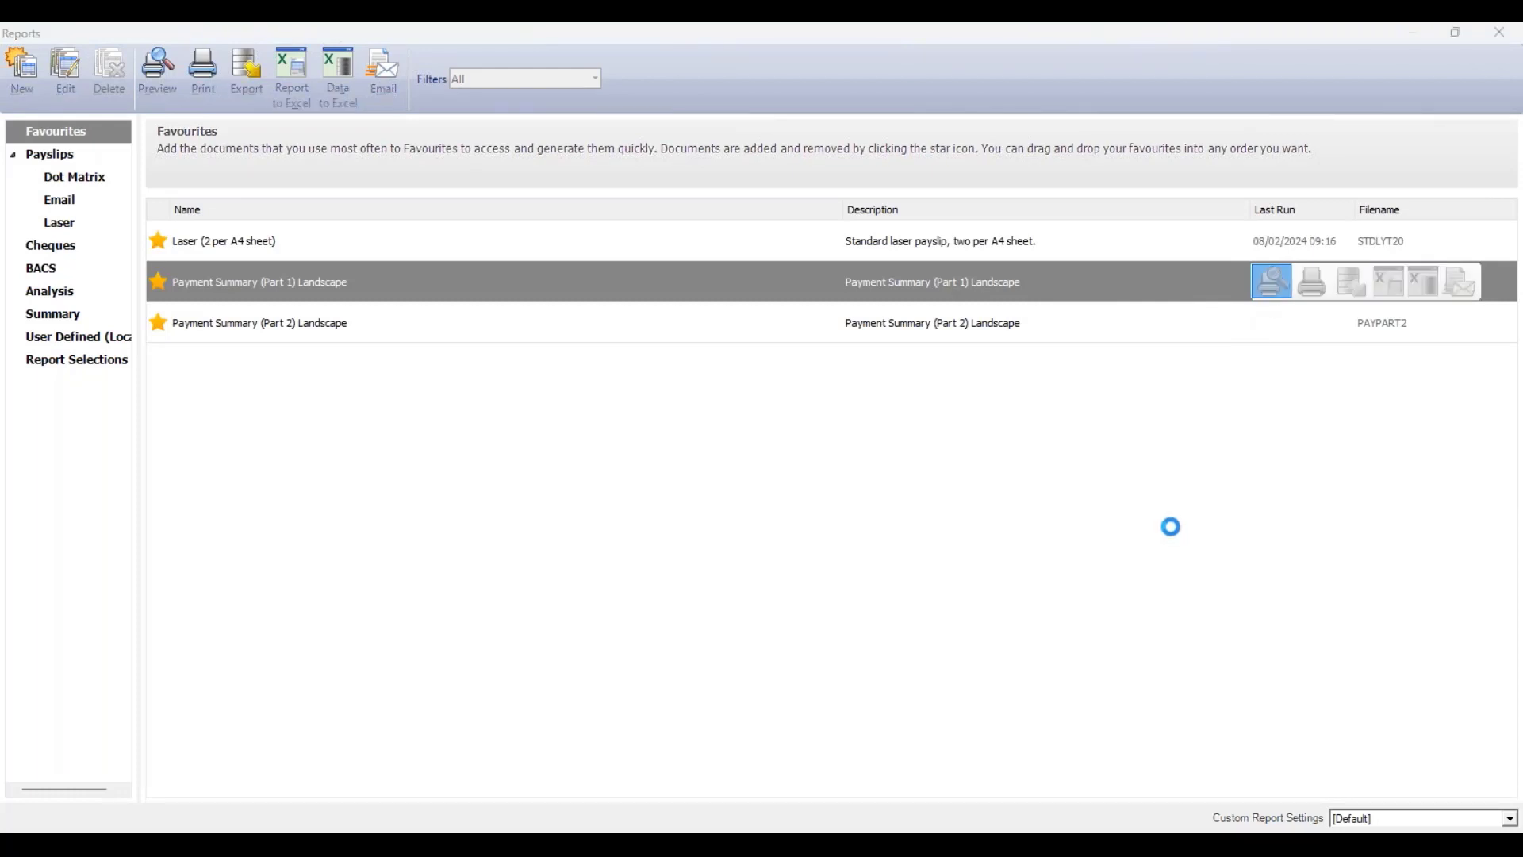
left_click(916, 510)
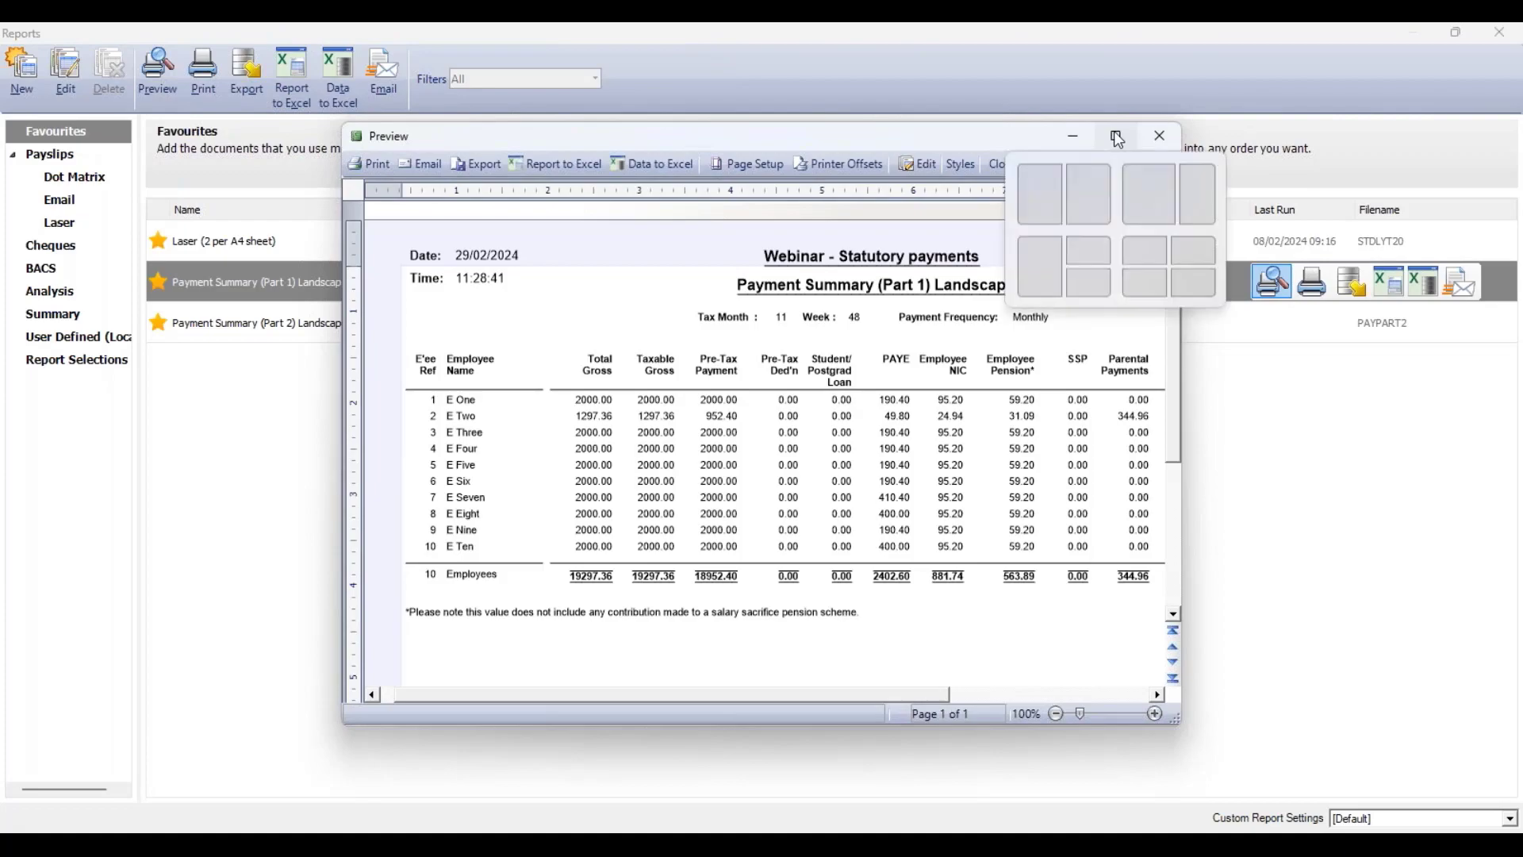
left_click(1116, 135)
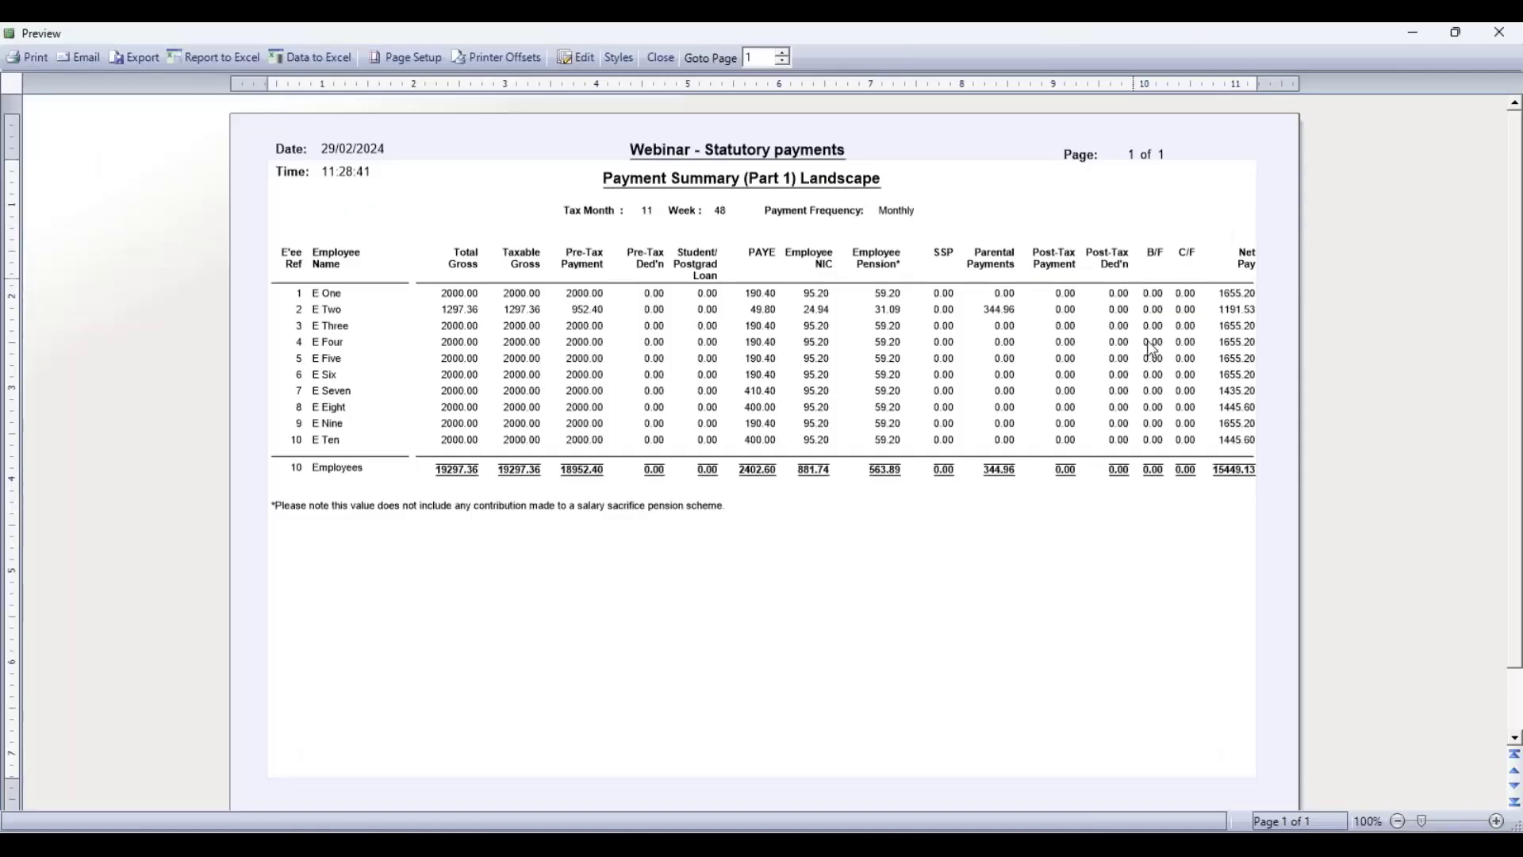
left_click(1496, 821)
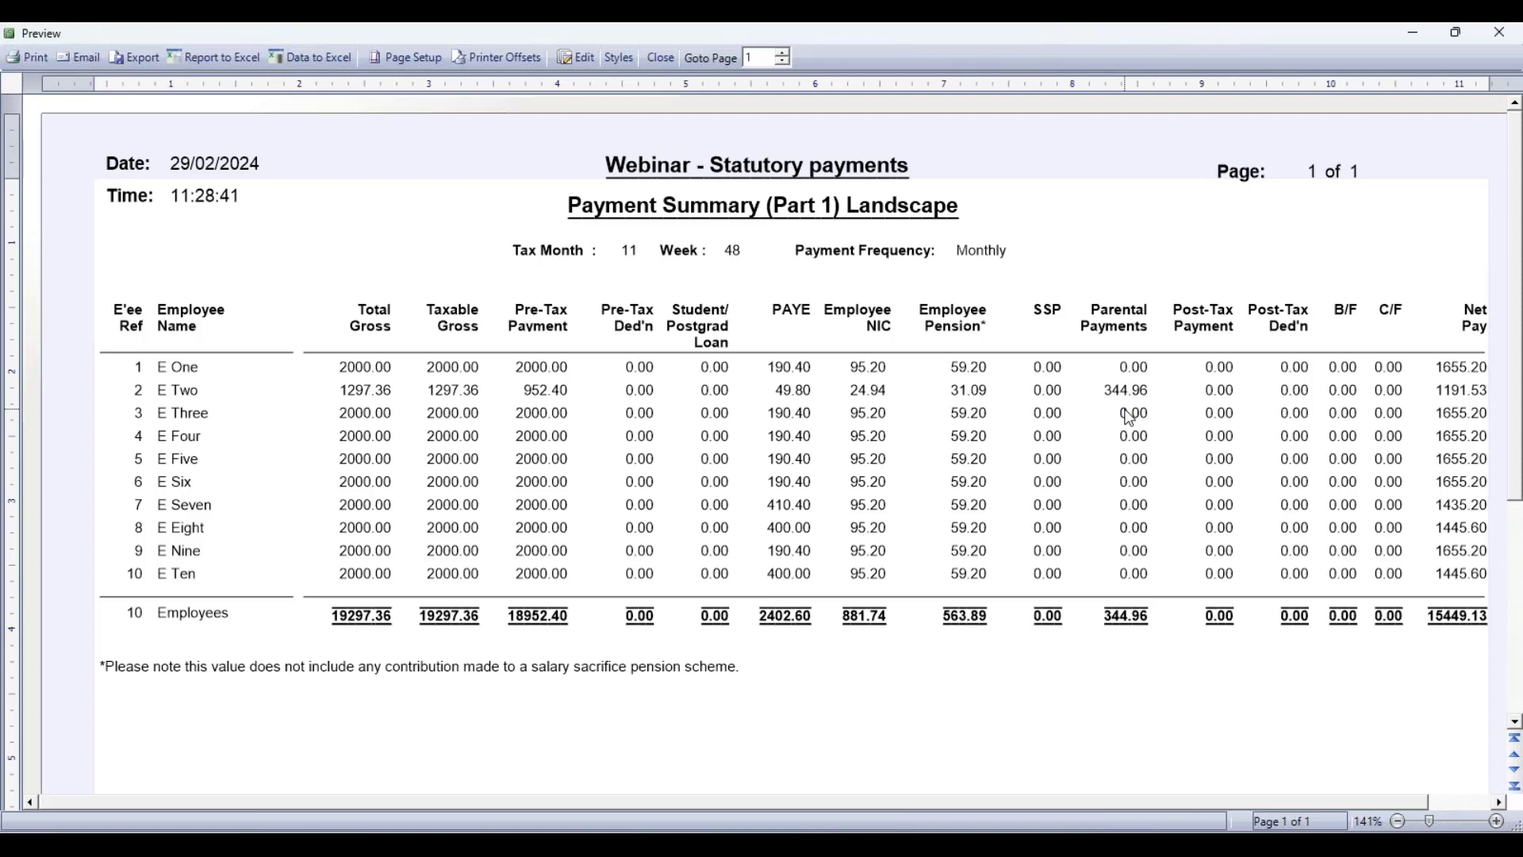
left_click(1500, 34)
left_click(1499, 35)
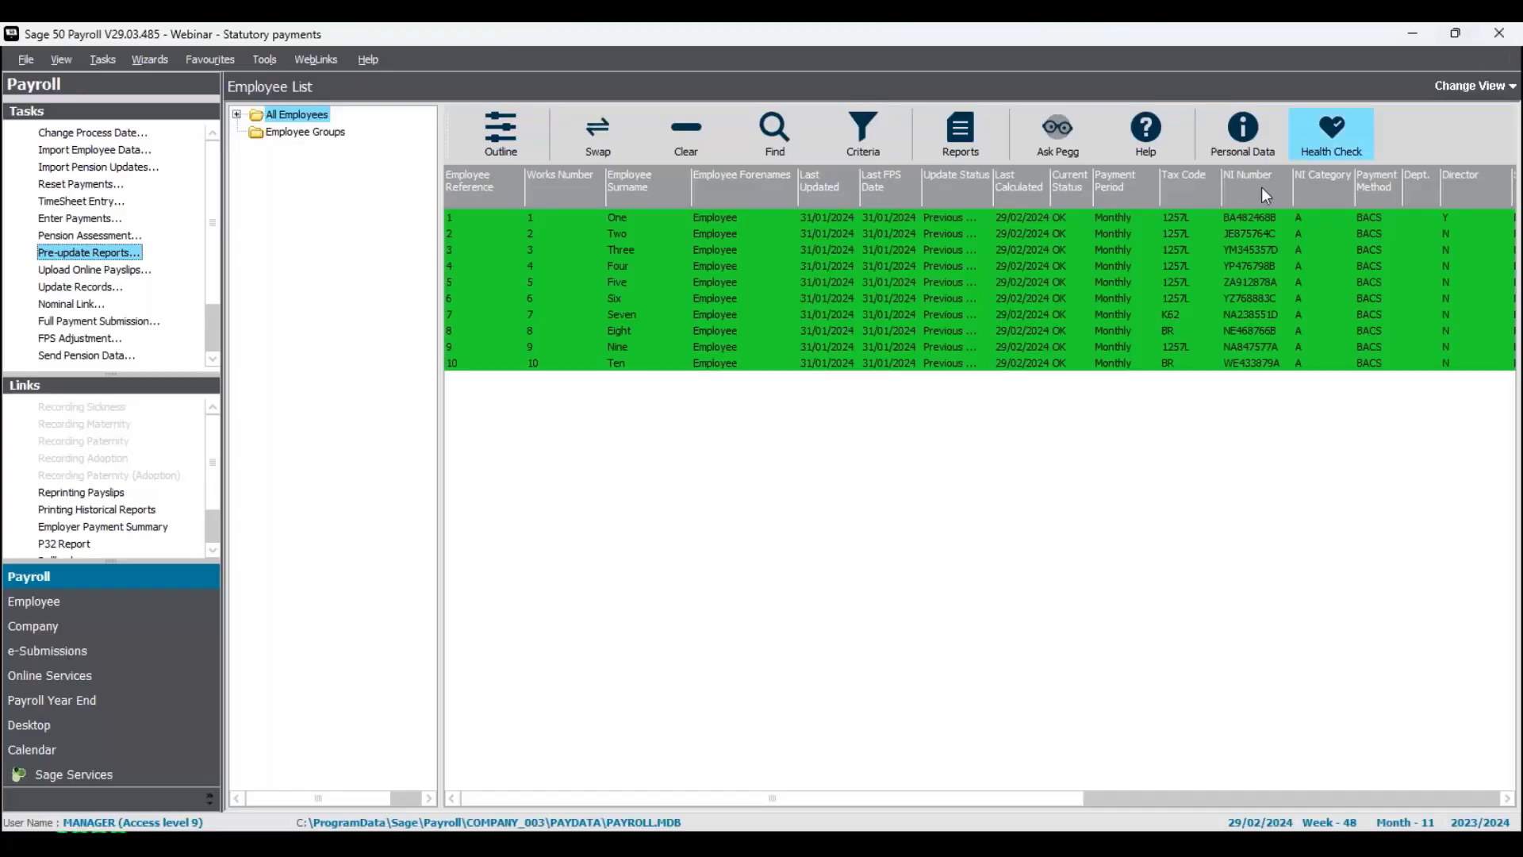
- Start updating the employee records and accept the preselected file types for the backup
left_click(82, 287)
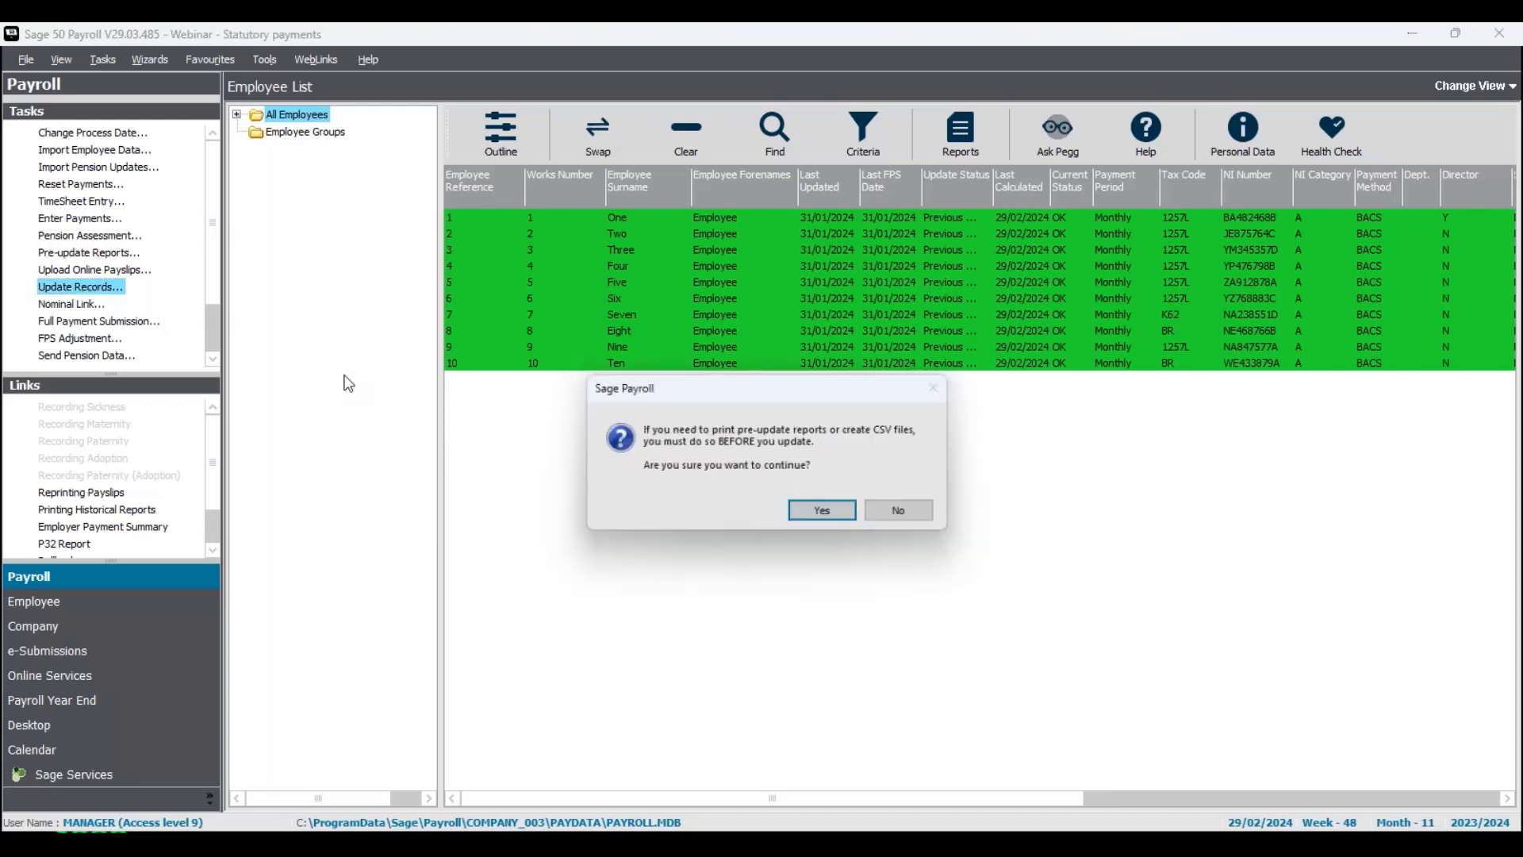
left_click(819, 518)
left_click(904, 546)
left_click(859, 618)
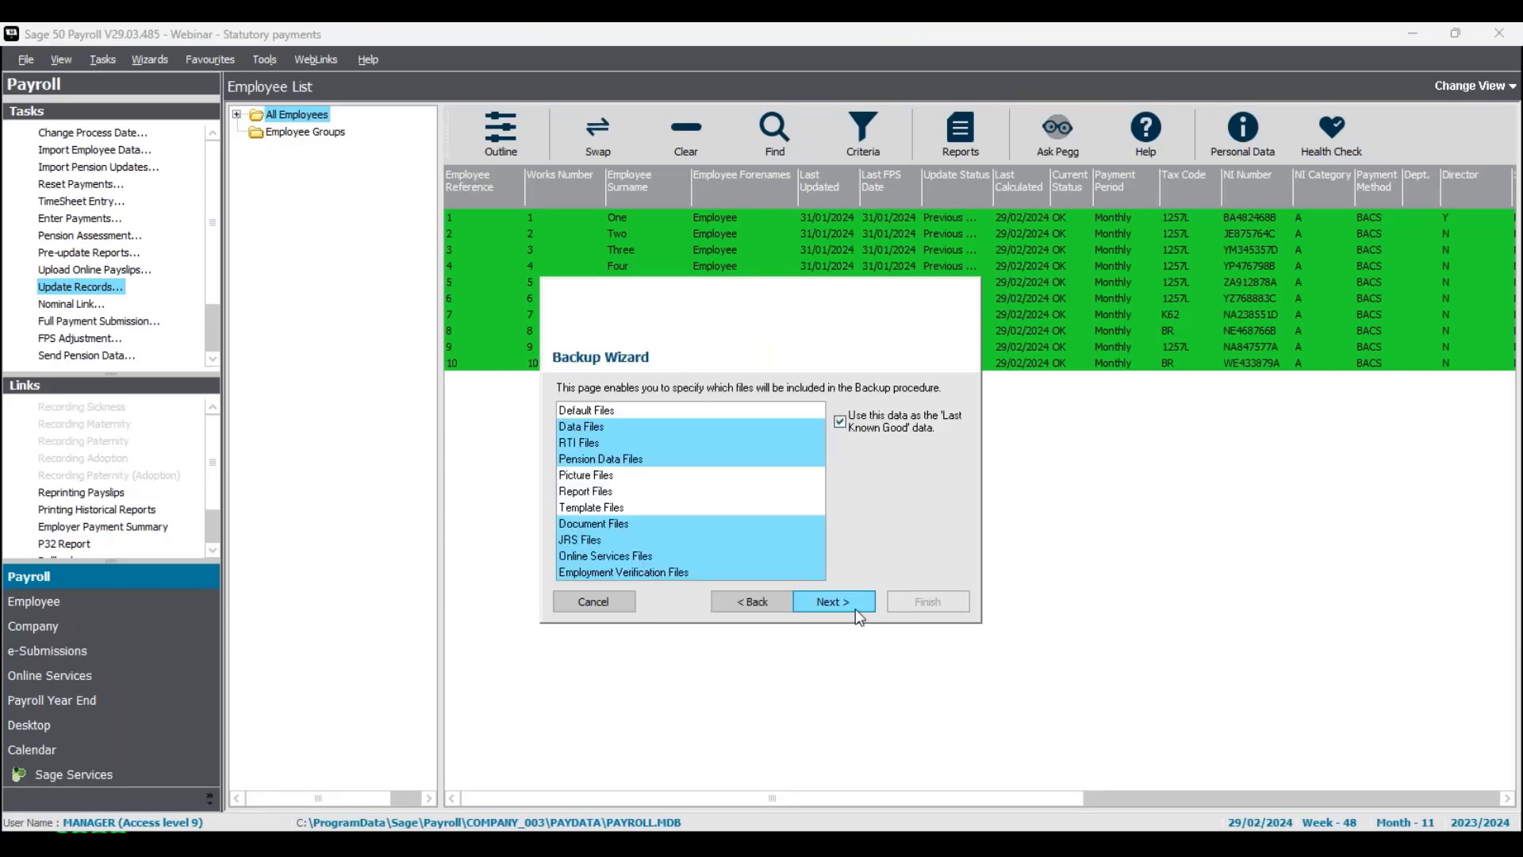
left_click(841, 603)
- Back up the payroll data to the Documents folder, adding "Thurs" to the suggested backup file name
left_click(920, 506)
left_click(887, 637)
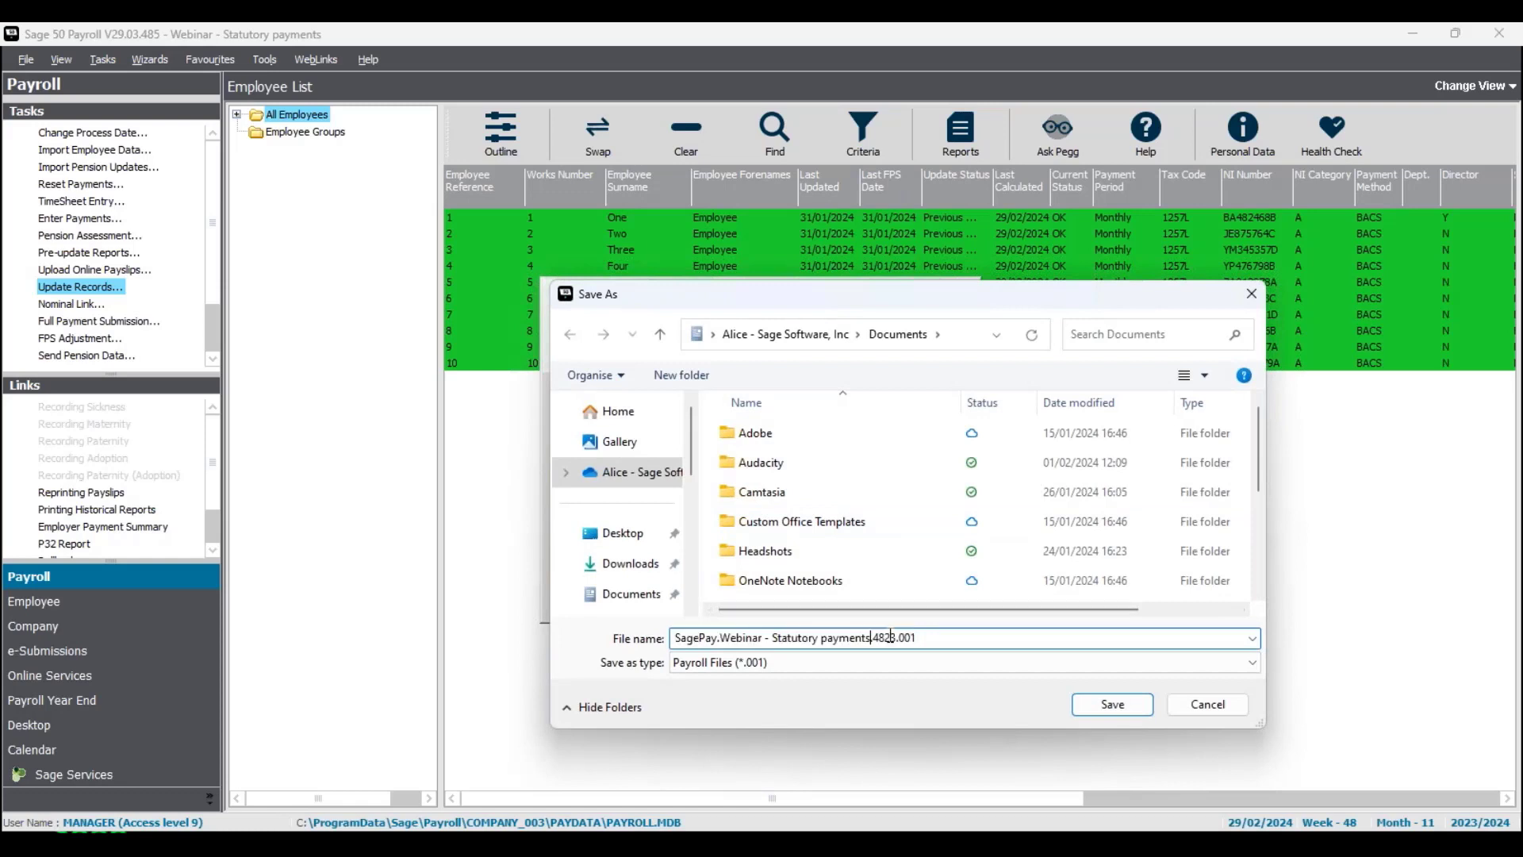
type("Thurs")
left_click(1131, 704)
left_click(862, 604)
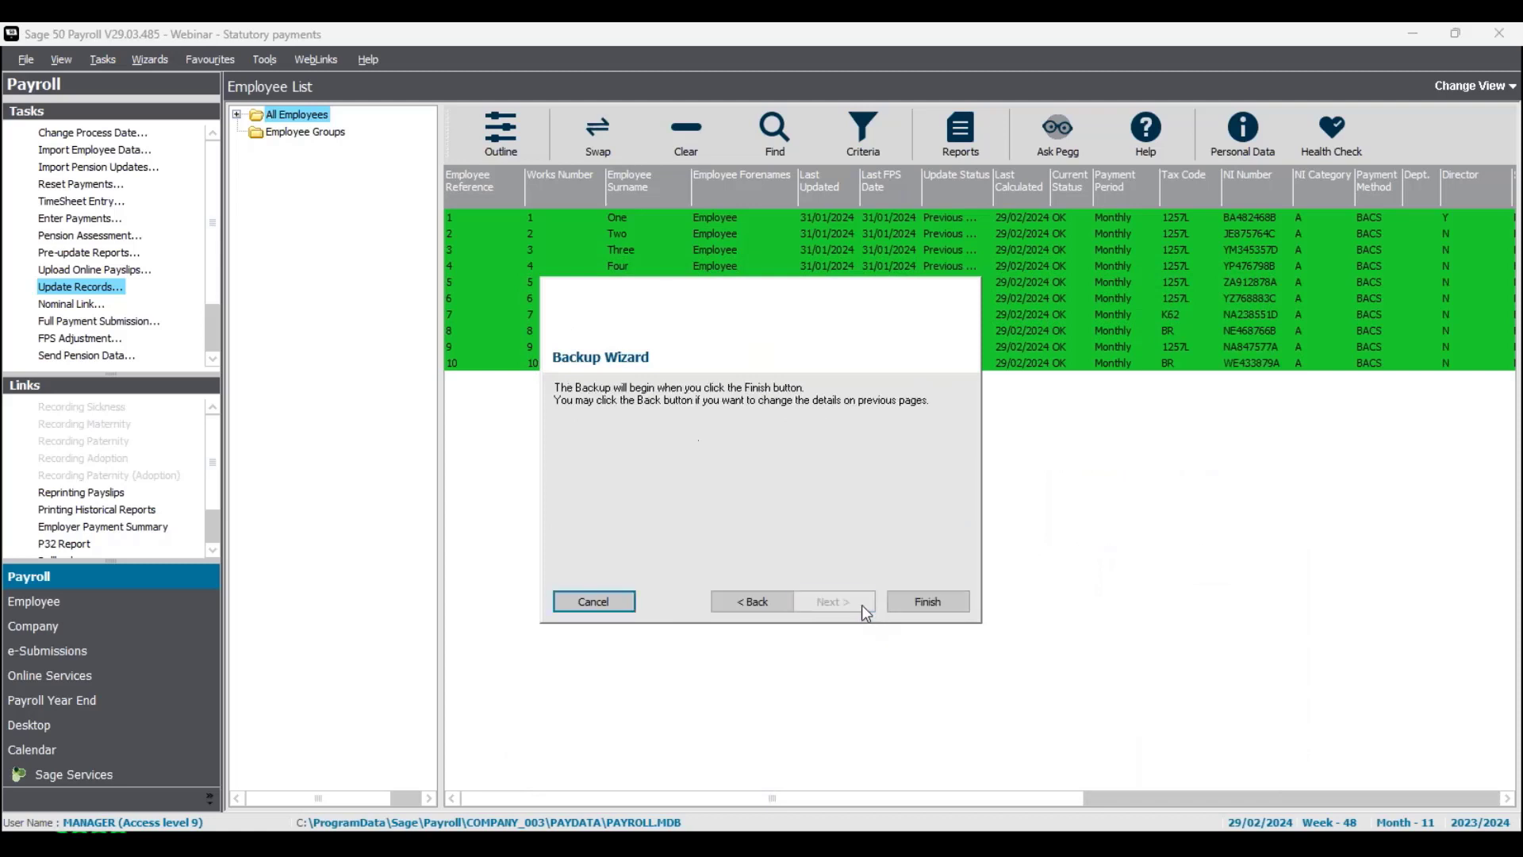
left_click(943, 601)
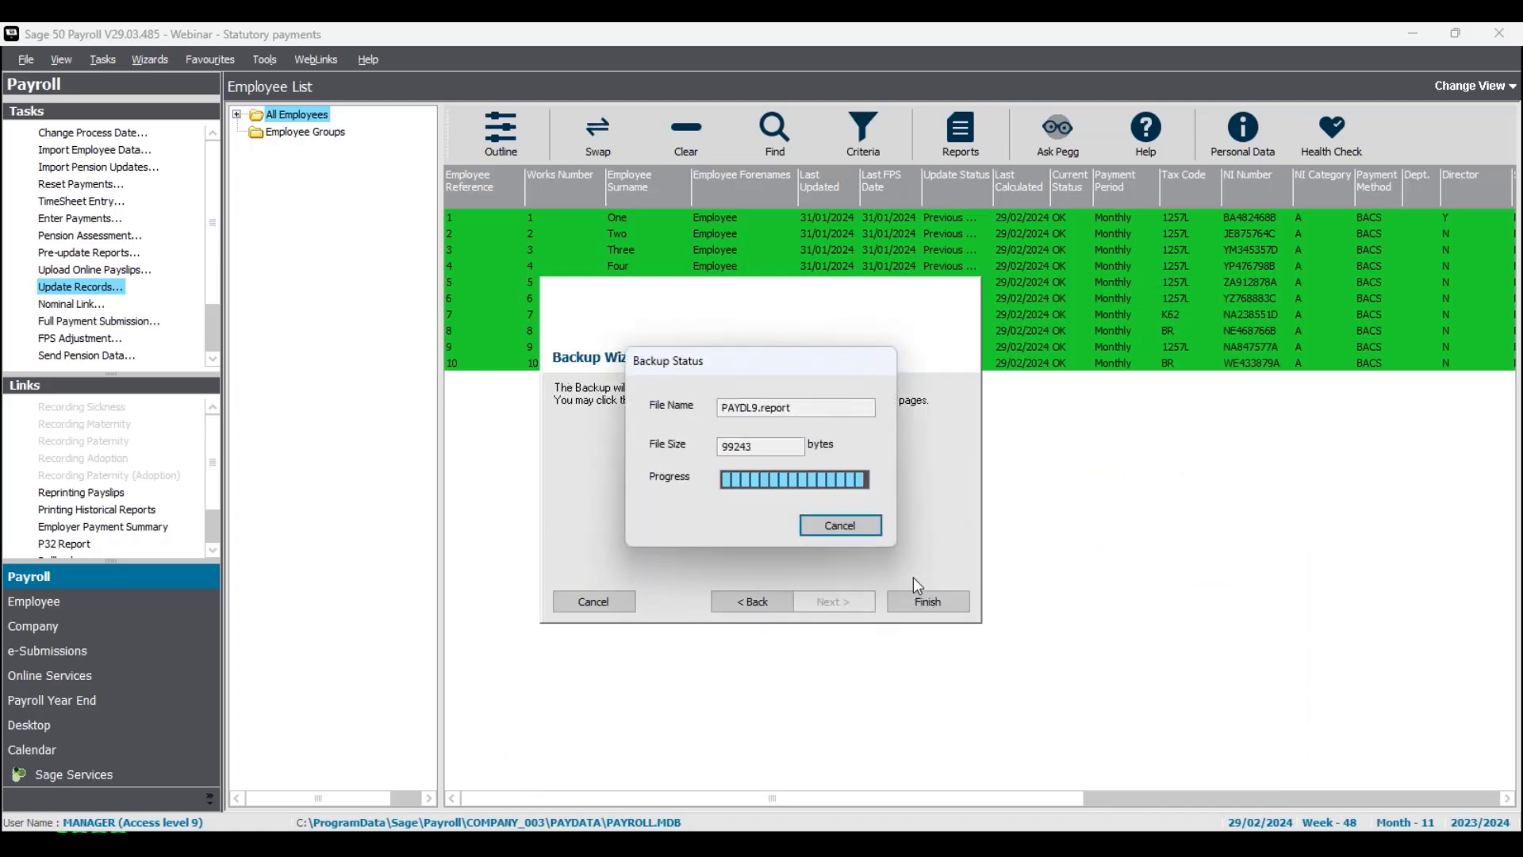
left_click(857, 508)
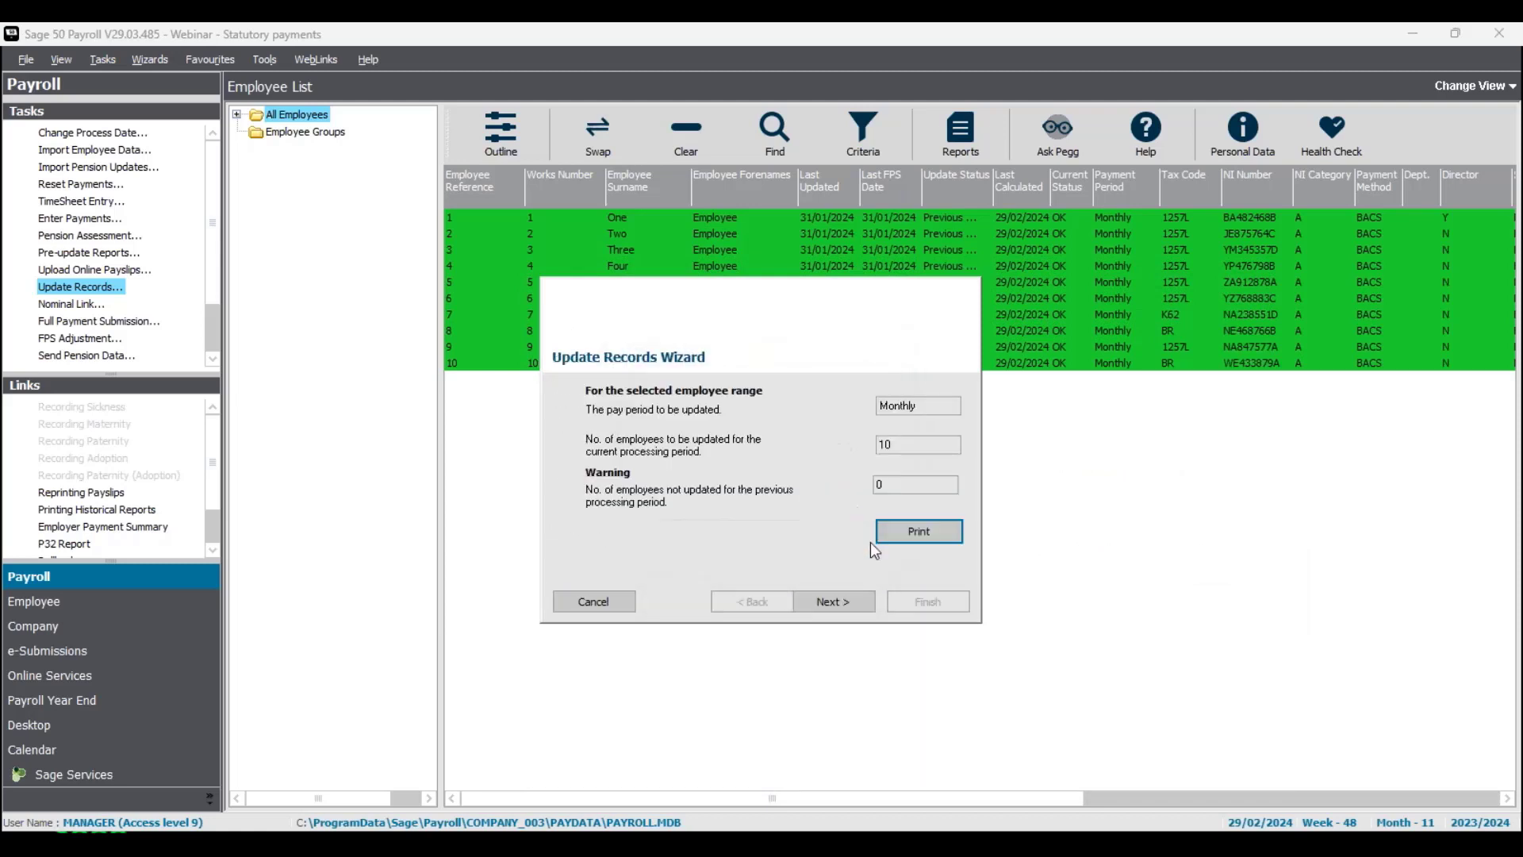
- Run the monthly payroll record update for all ten selected employees and finish the wizard
left_click(850, 600)
left_click(924, 601)
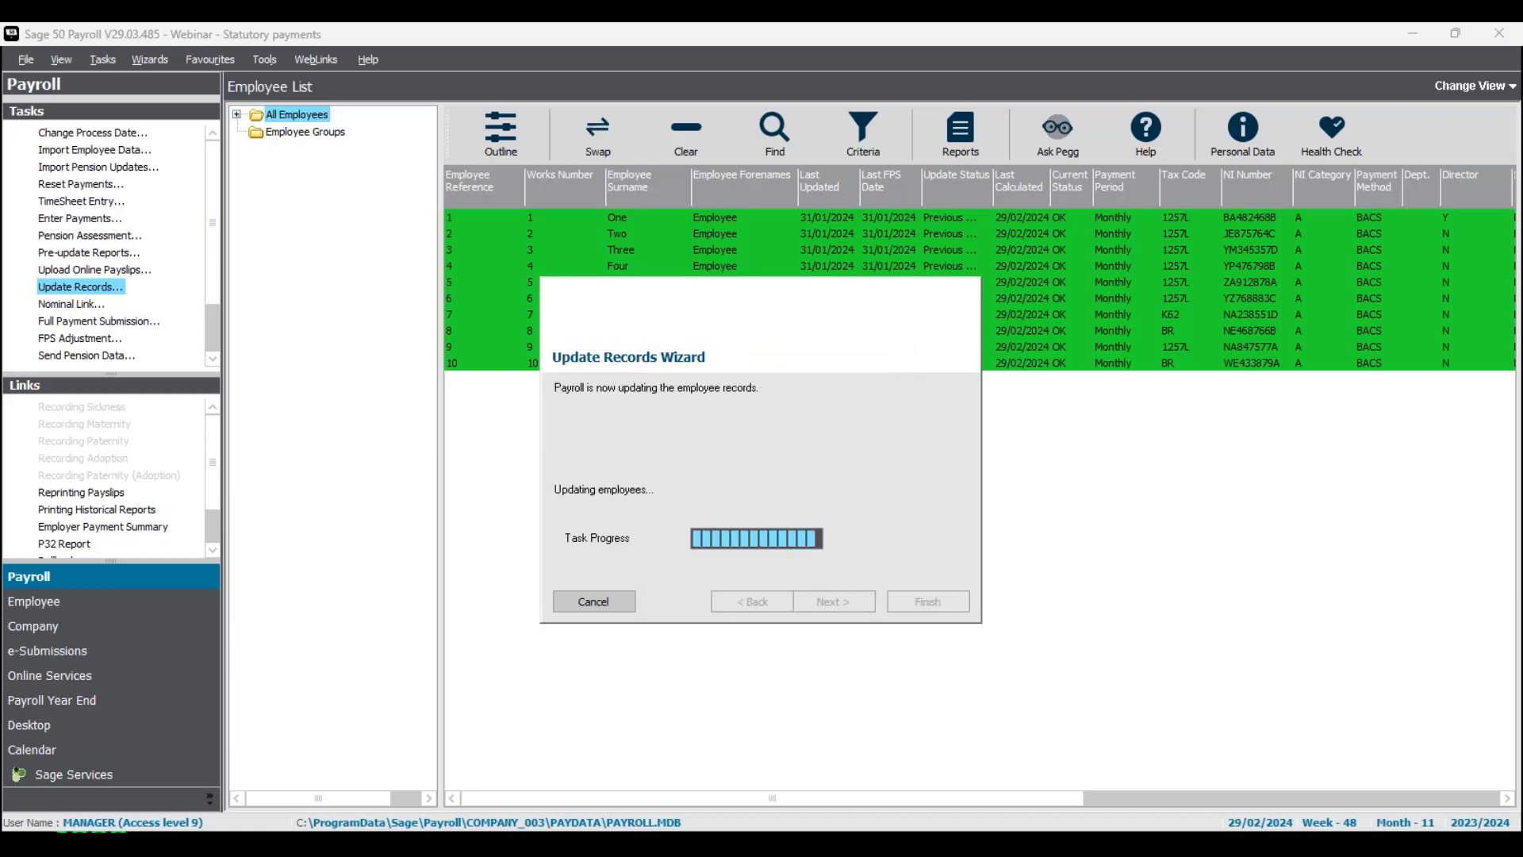
left_click(918, 536)
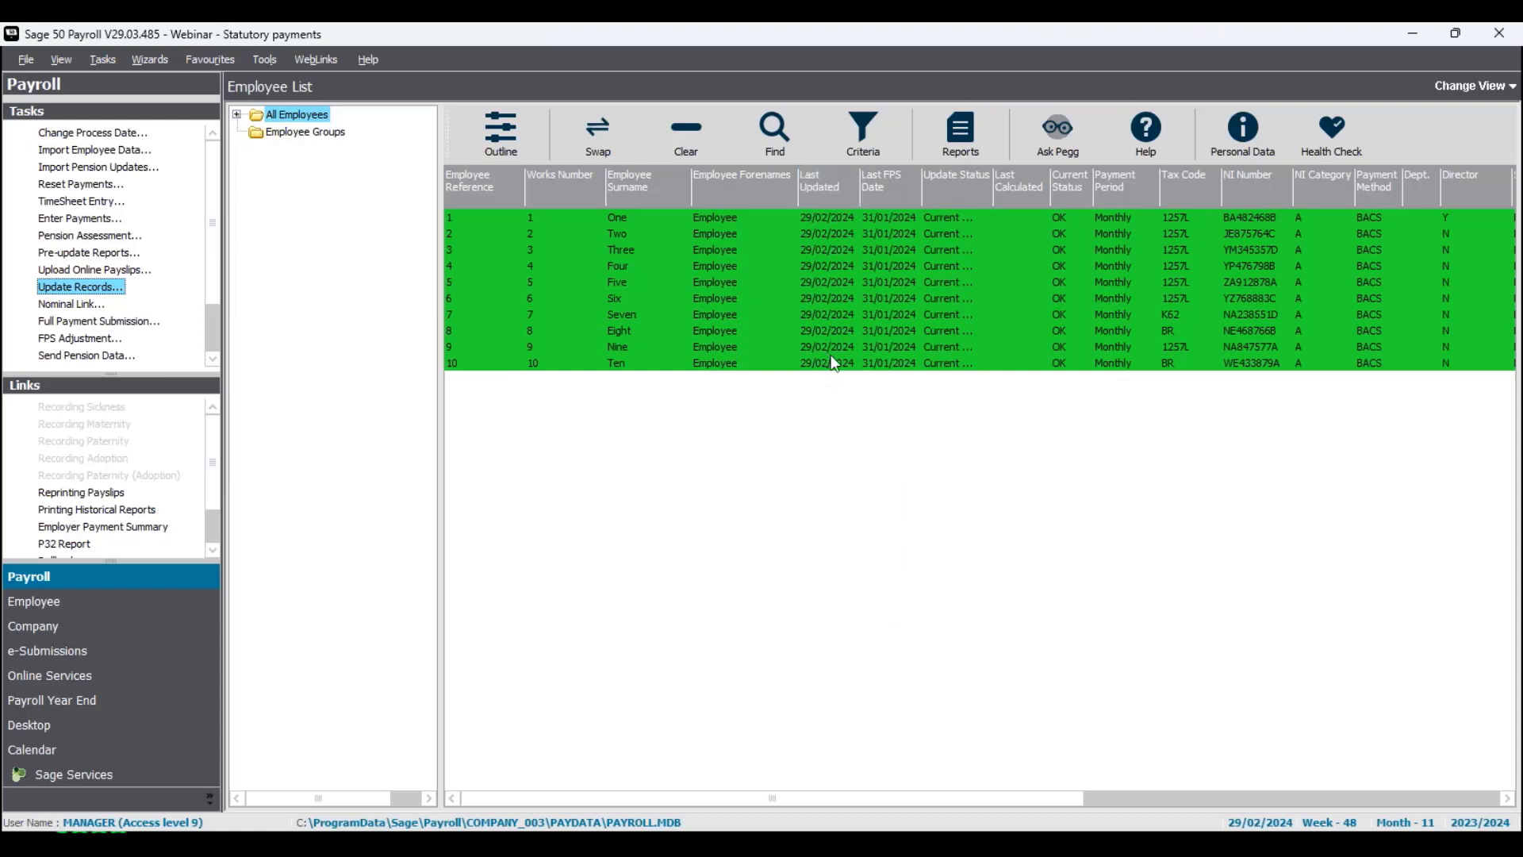
- Start the Full Payment Submission for the selected employees and acknowledge that HMRC will not receive it
left_click(137, 324)
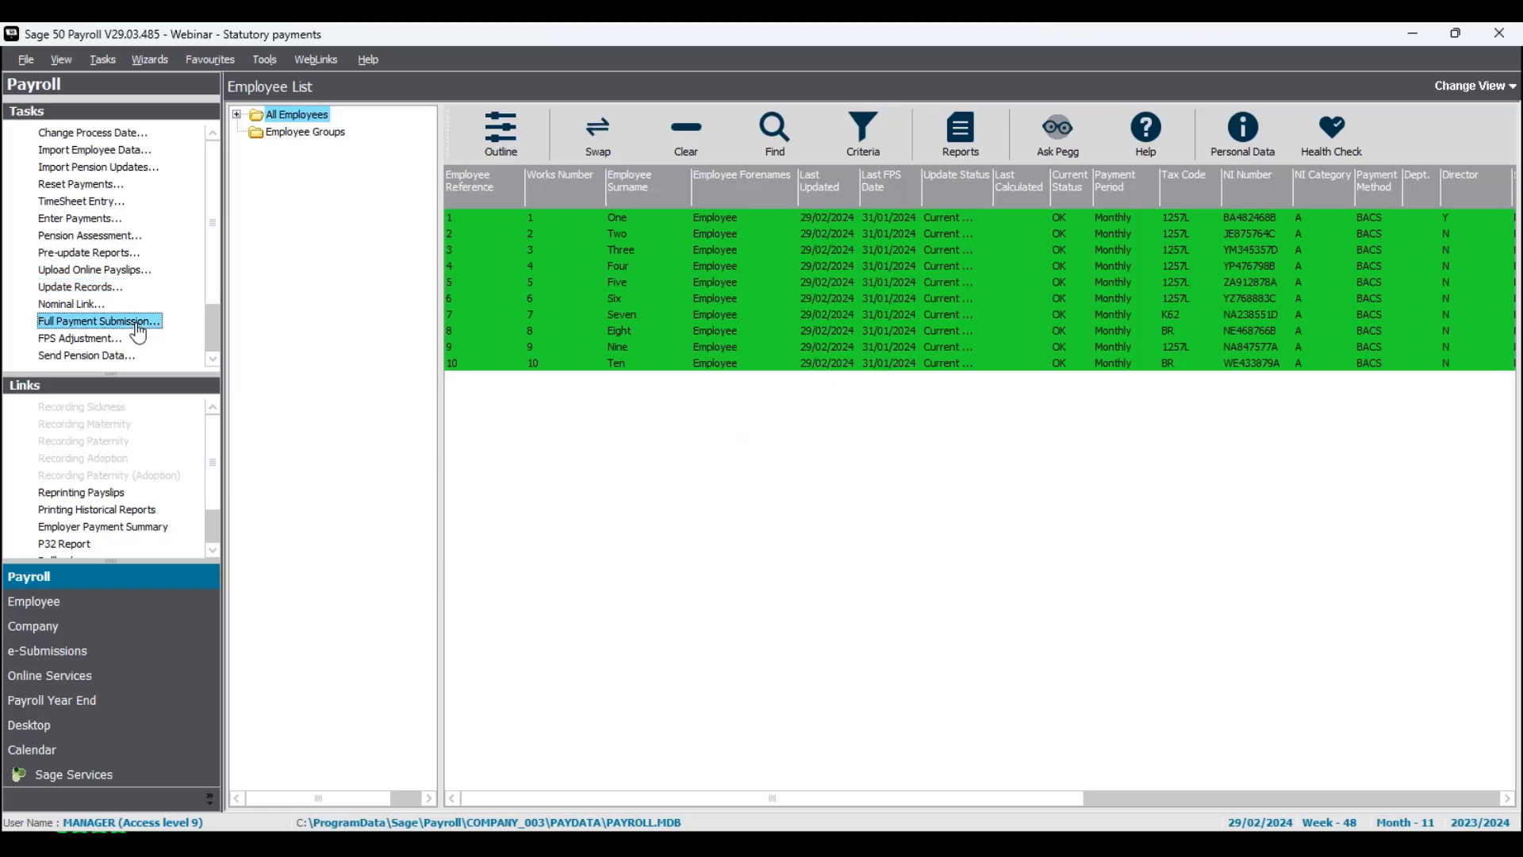
left_click(886, 601)
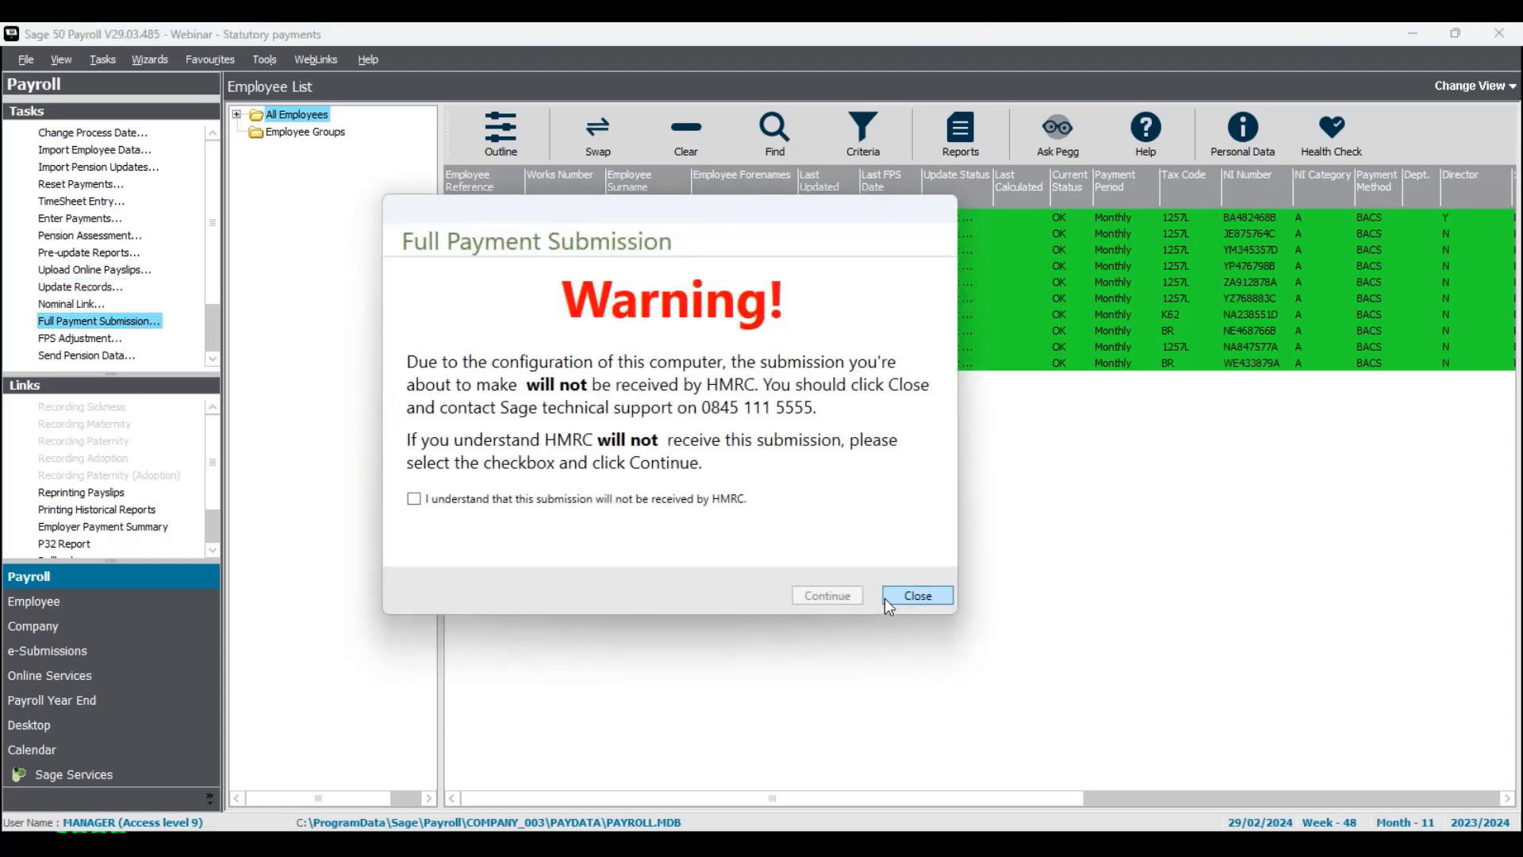
left_click(673, 508)
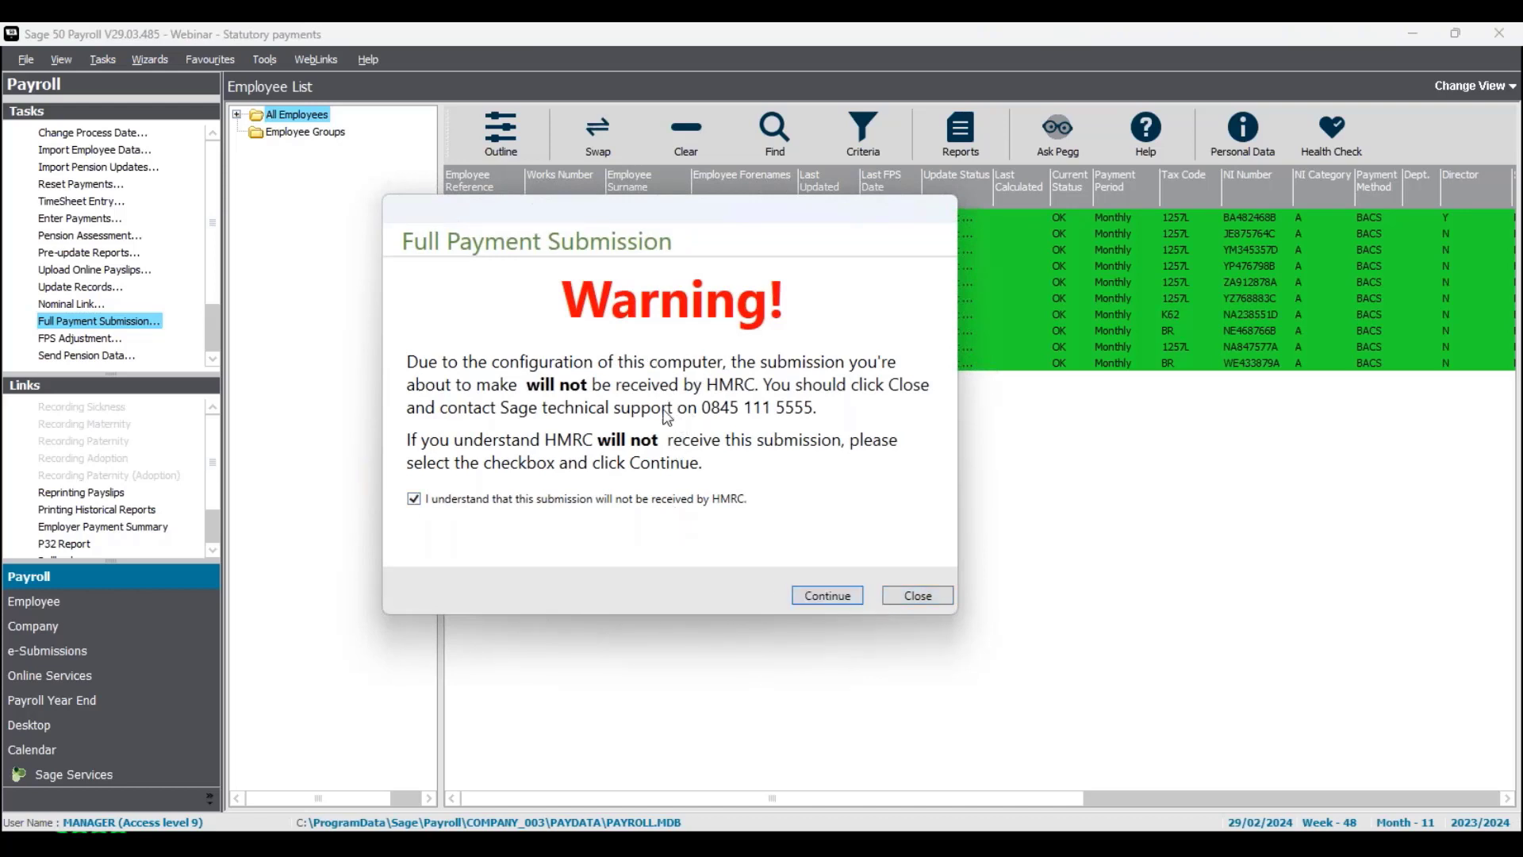
left_click(827, 595)
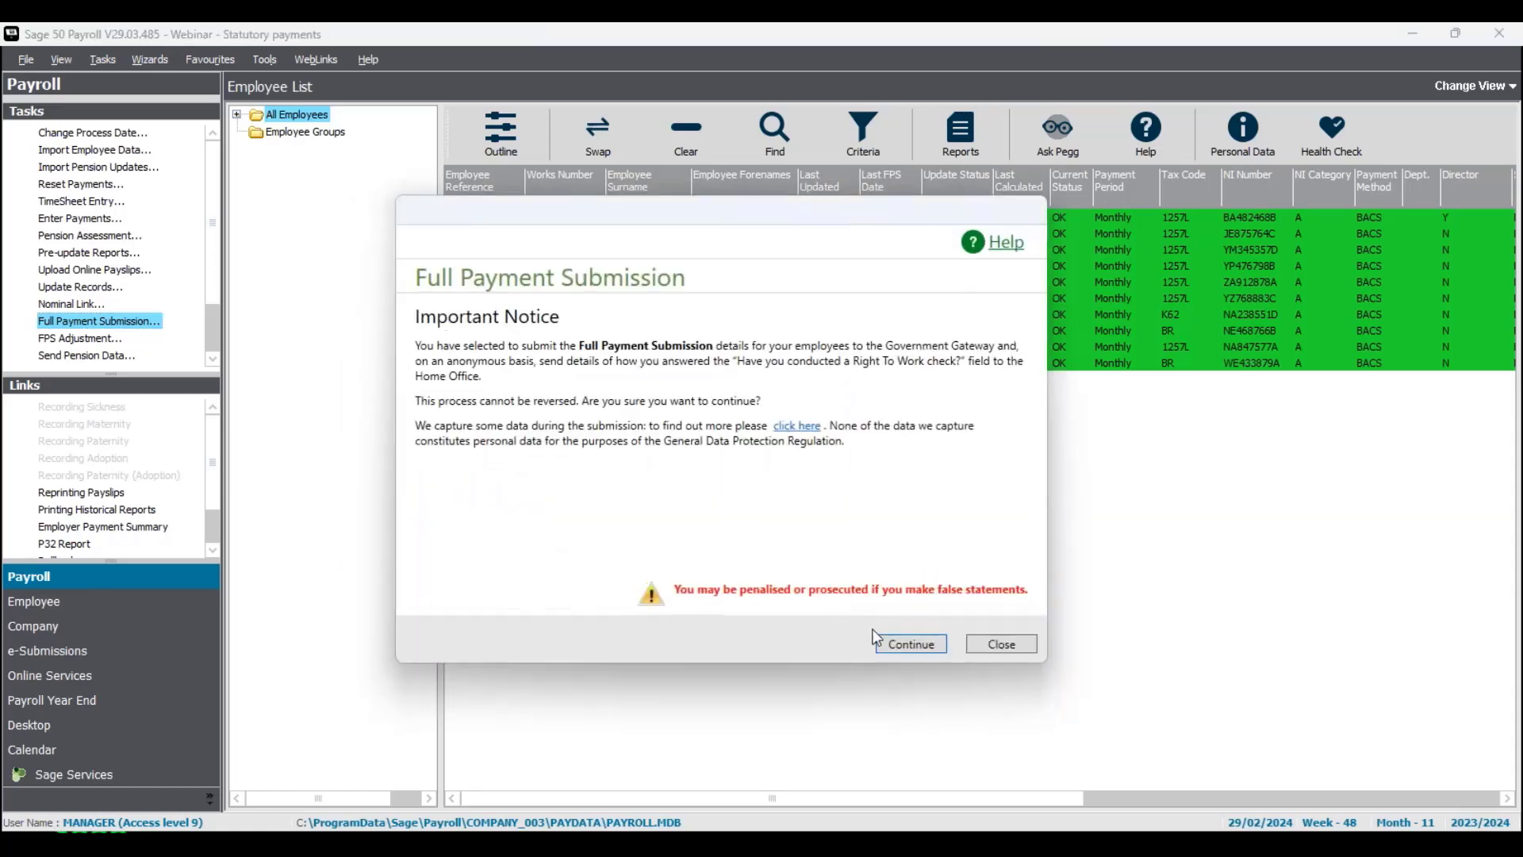
- Accept the notice and the prefilled gateway and company details, submit the Full Payment Submission, and close it
left_click(896, 645)
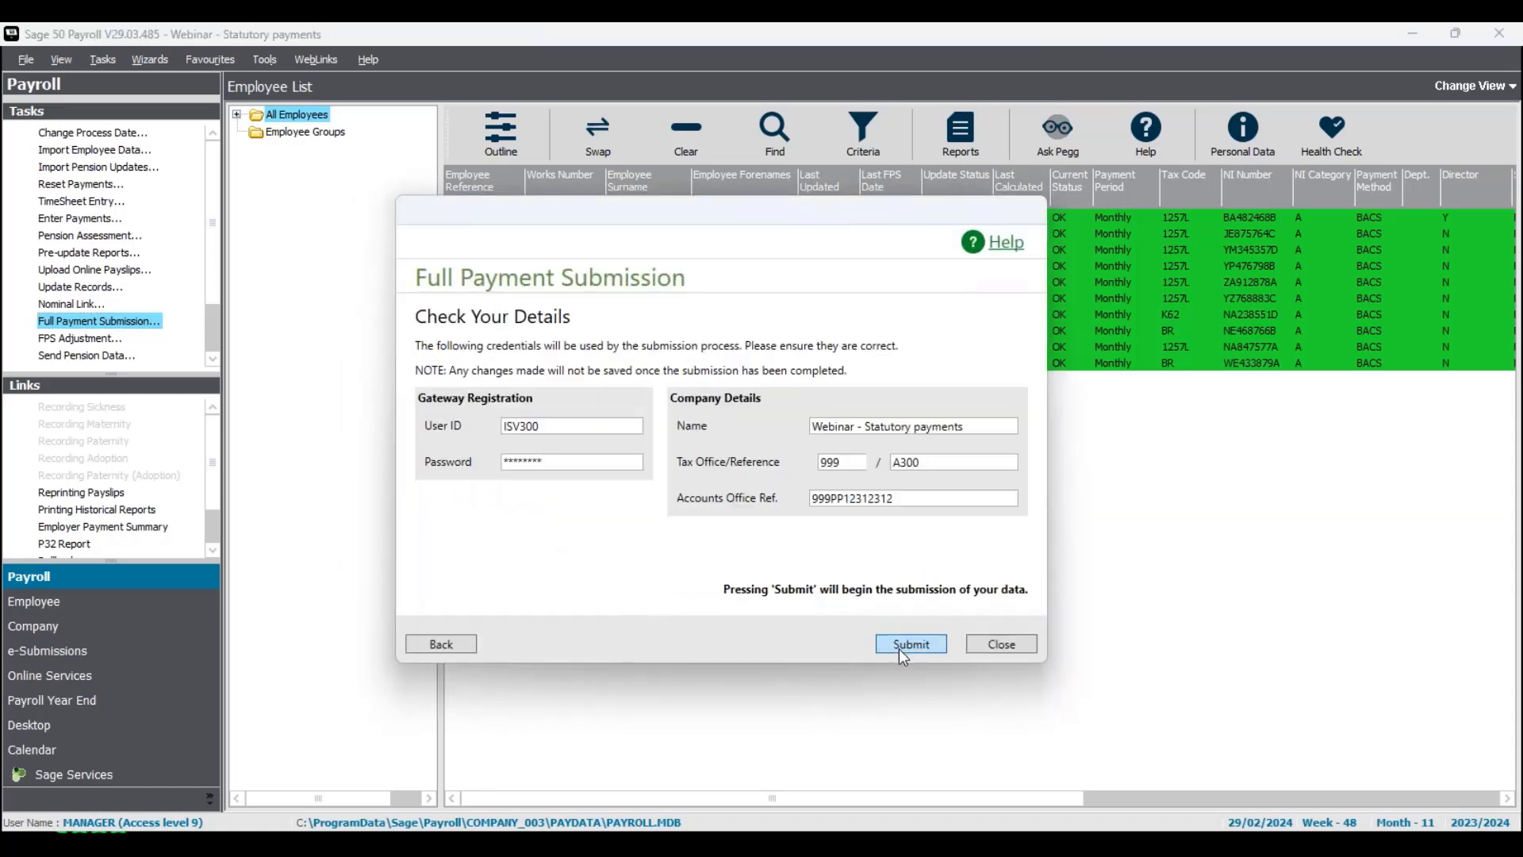
left_click(900, 649)
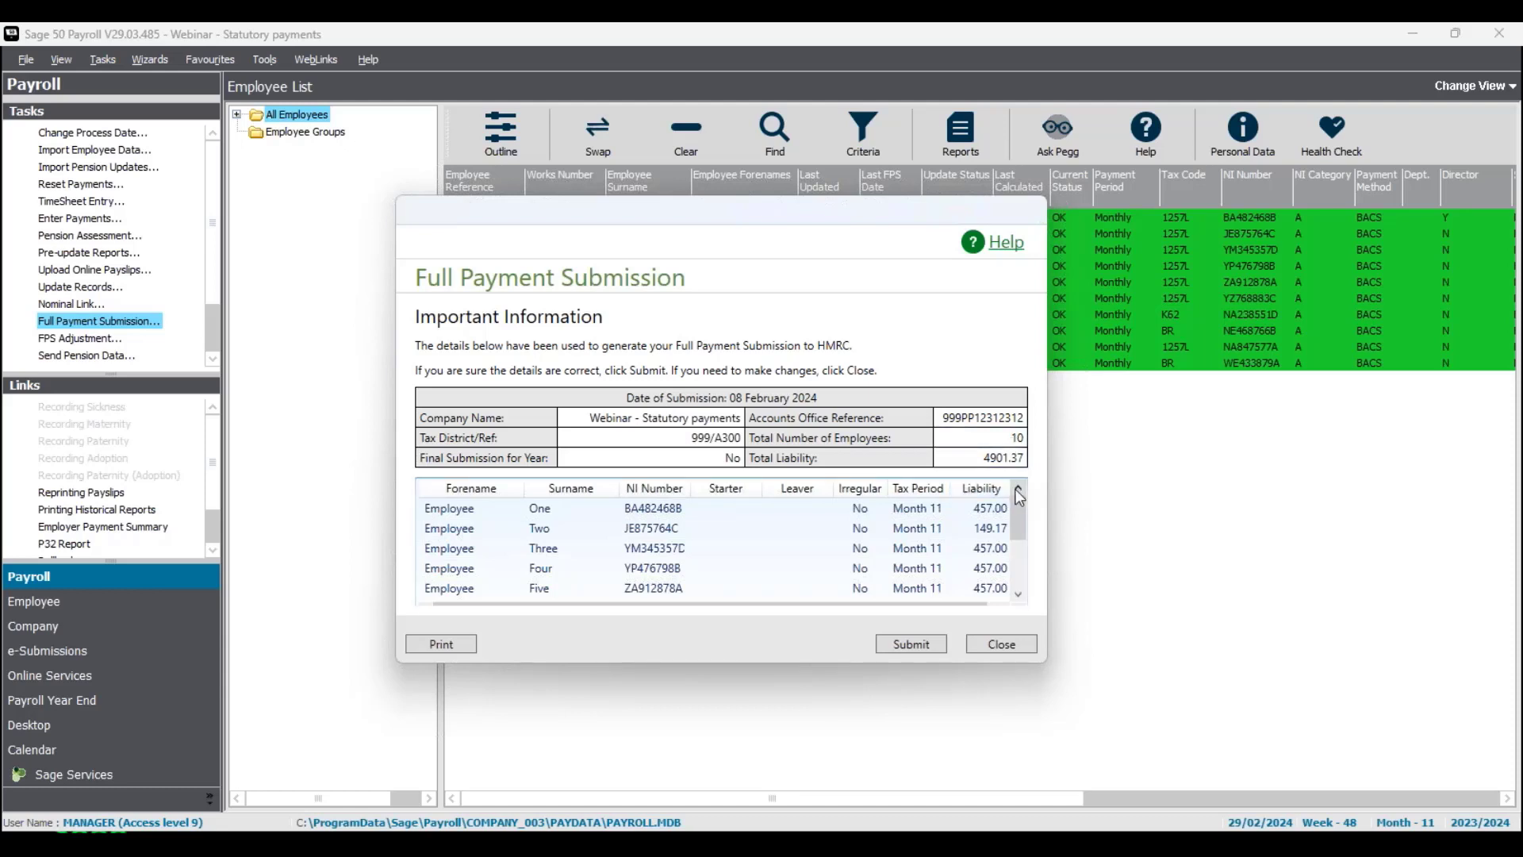
left_click(920, 644)
left_click(1001, 644)
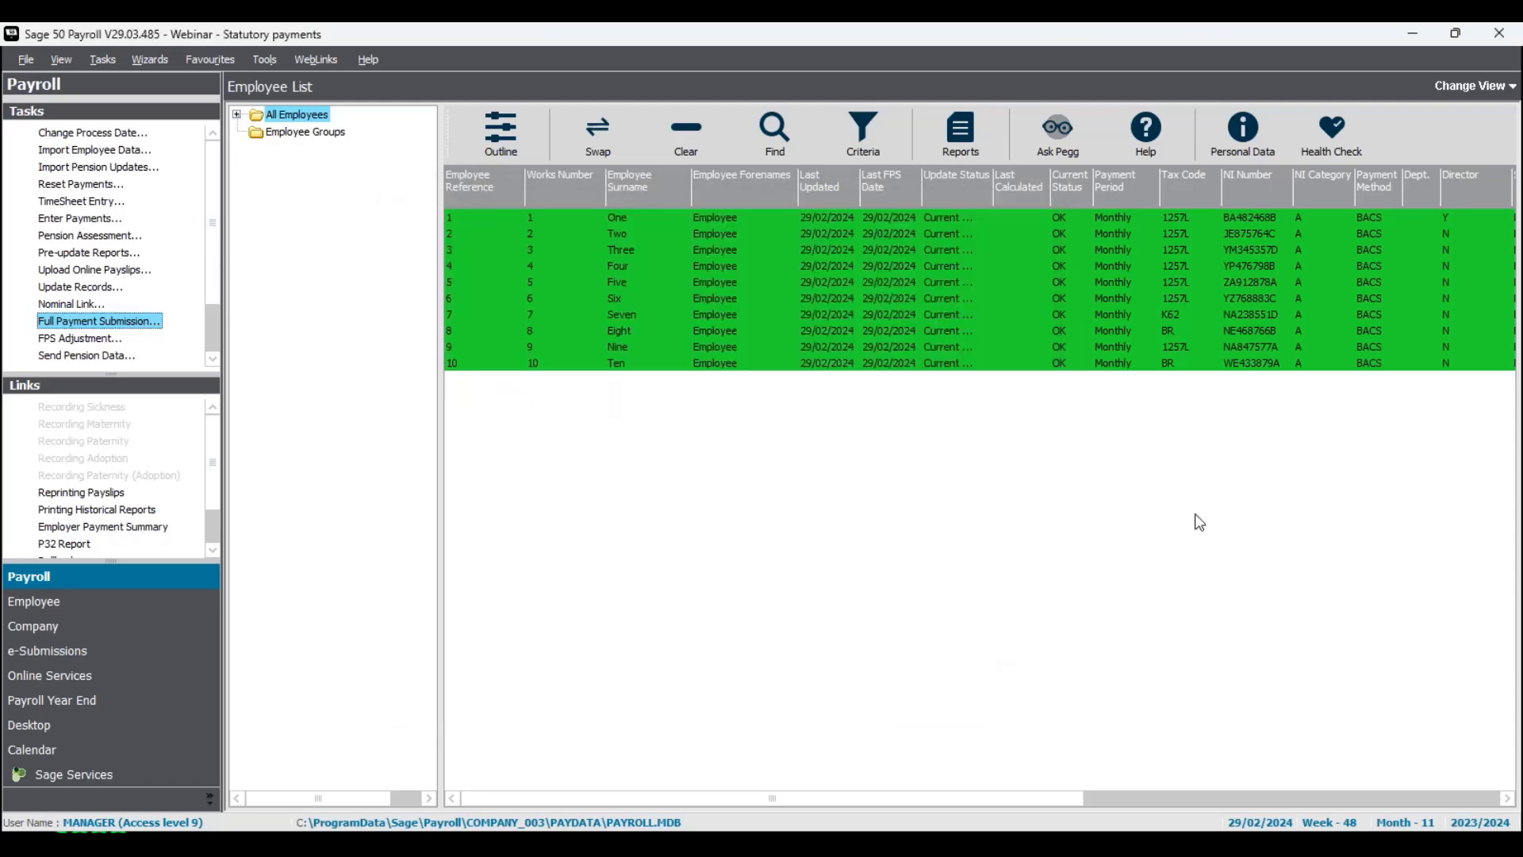
left_click(1413, 36)
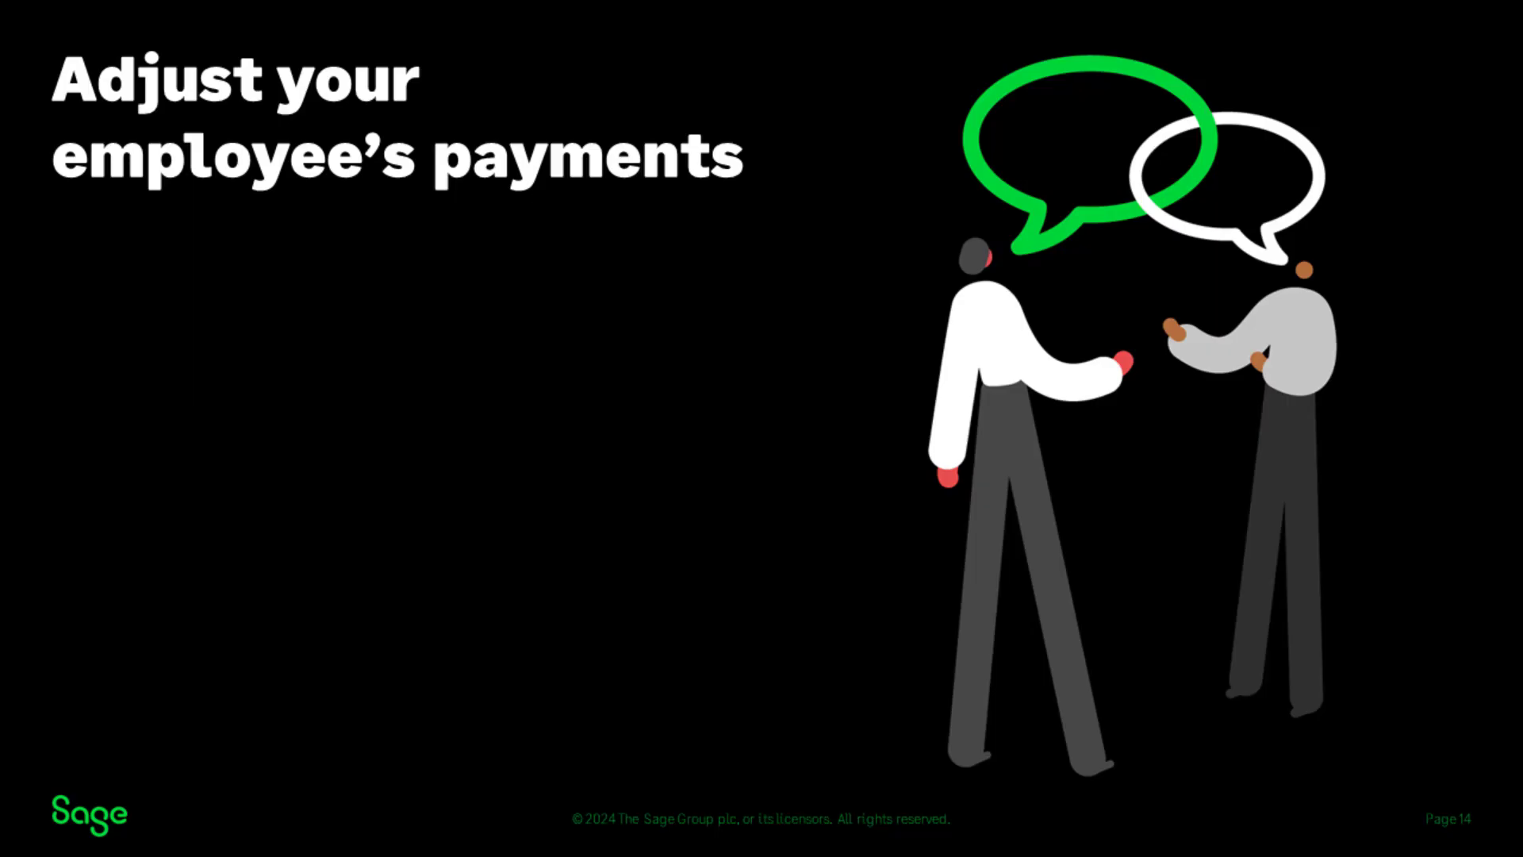
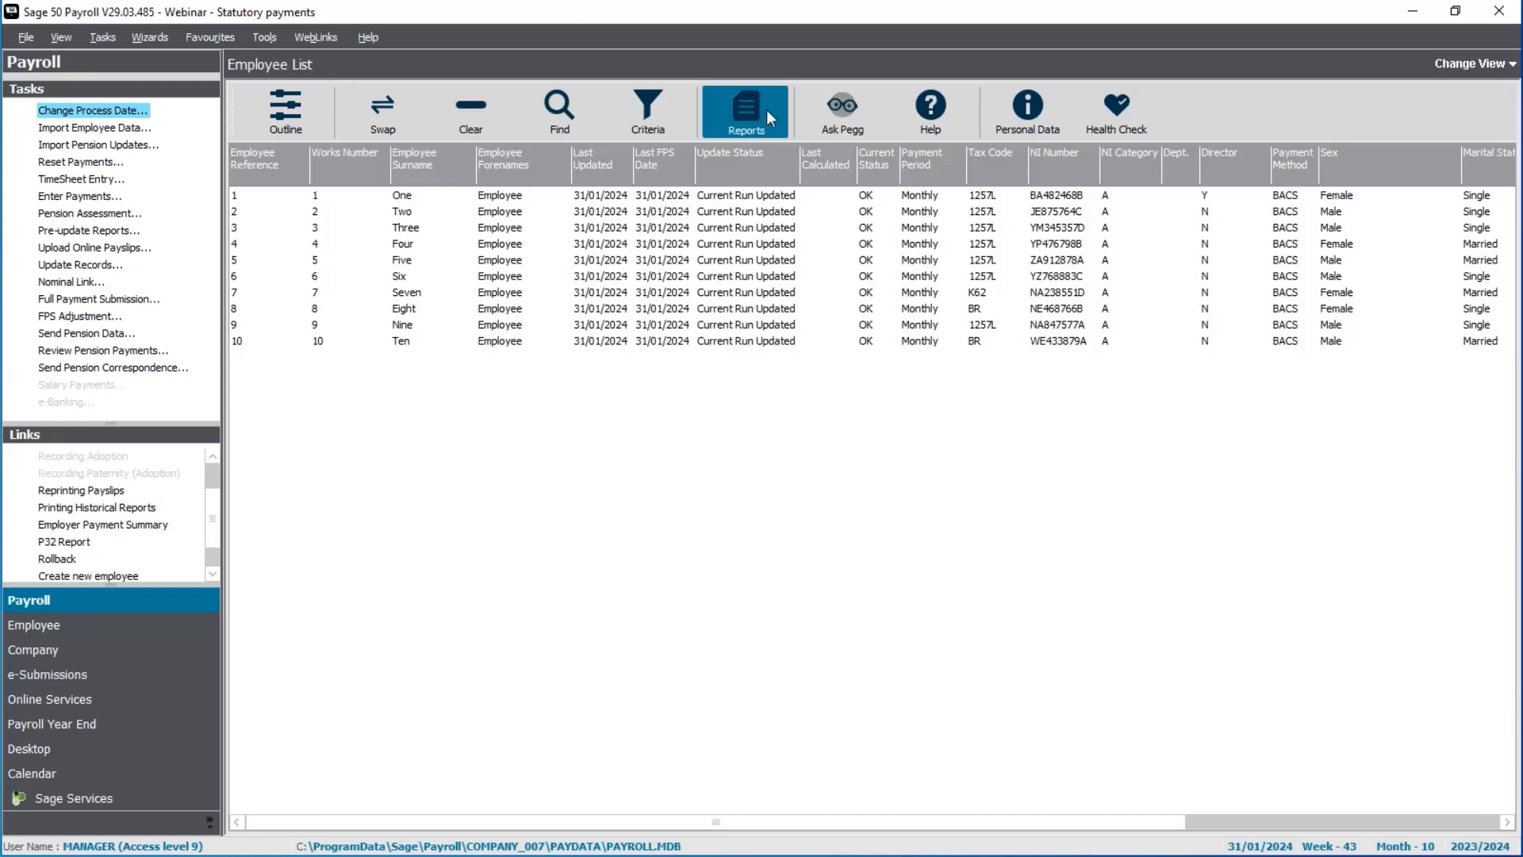
- Preview the period-end report Form P32 - Employer Payment Record for tax month 10
left_click(740, 111)
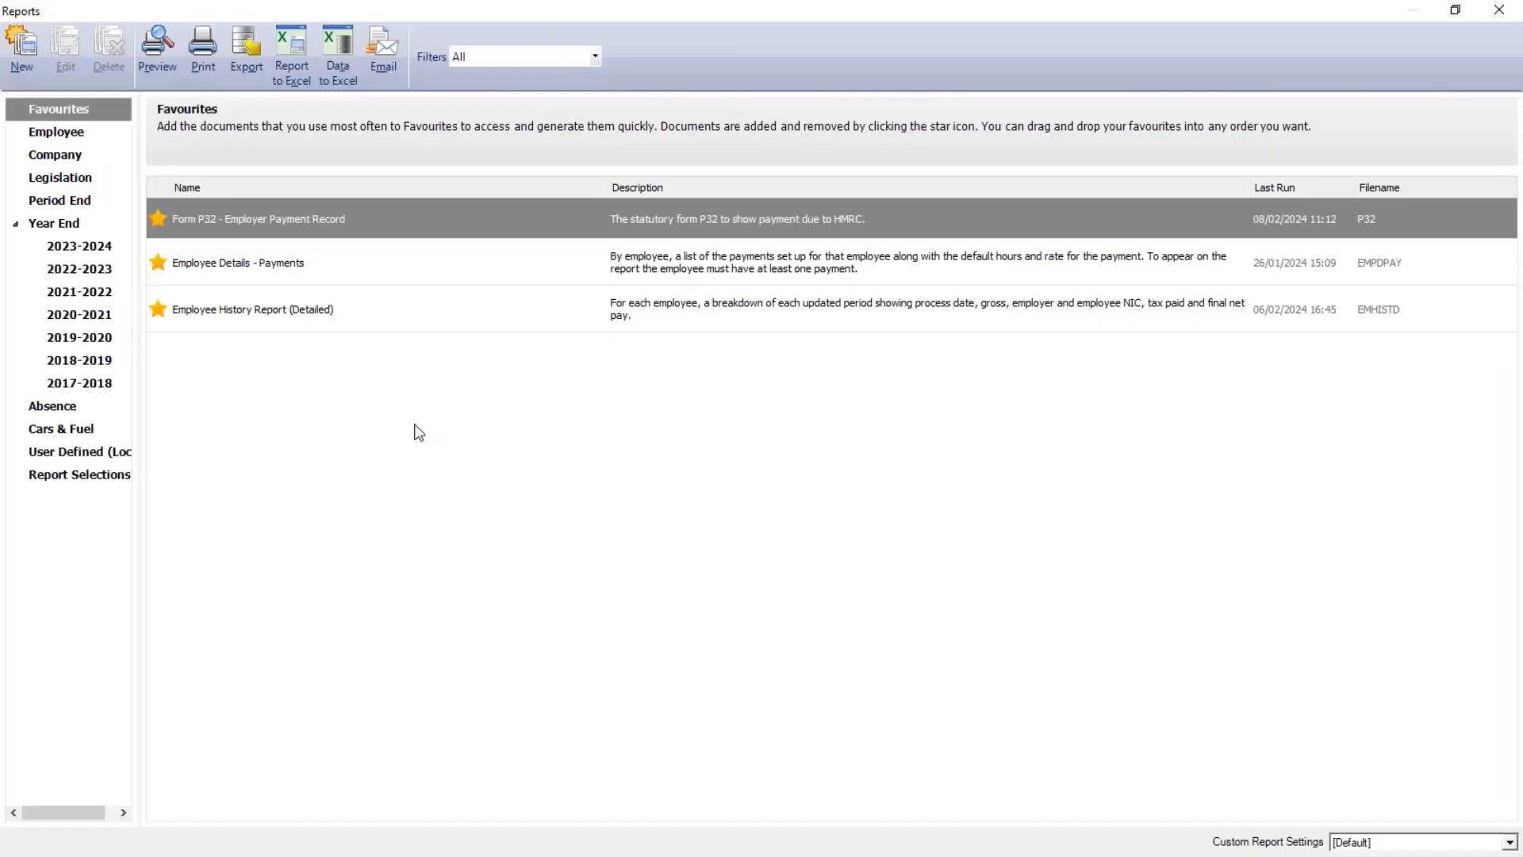
mouse_move(227, 231)
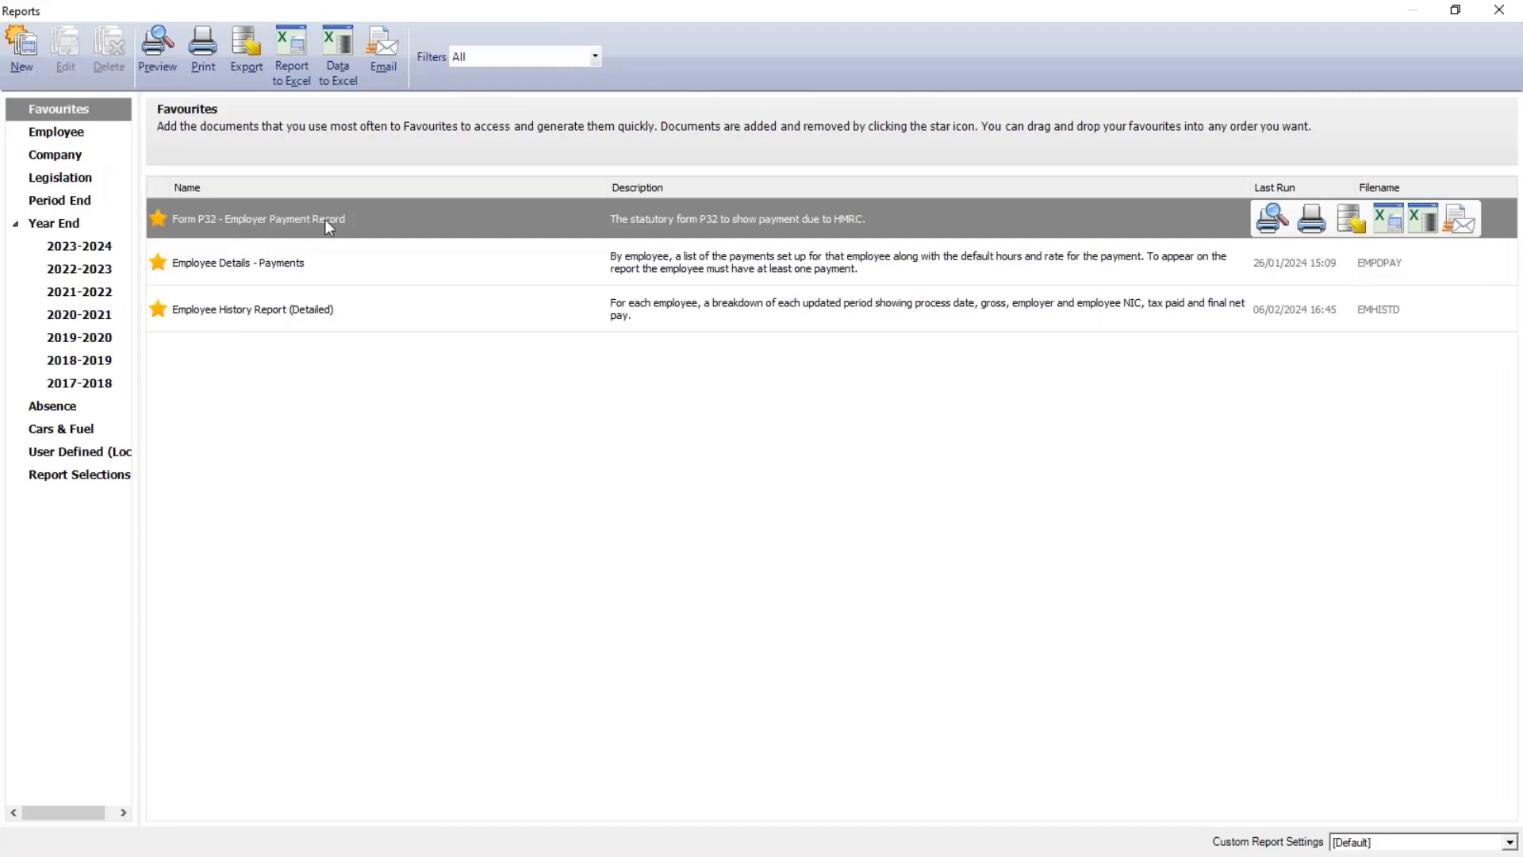
left_click(59, 200)
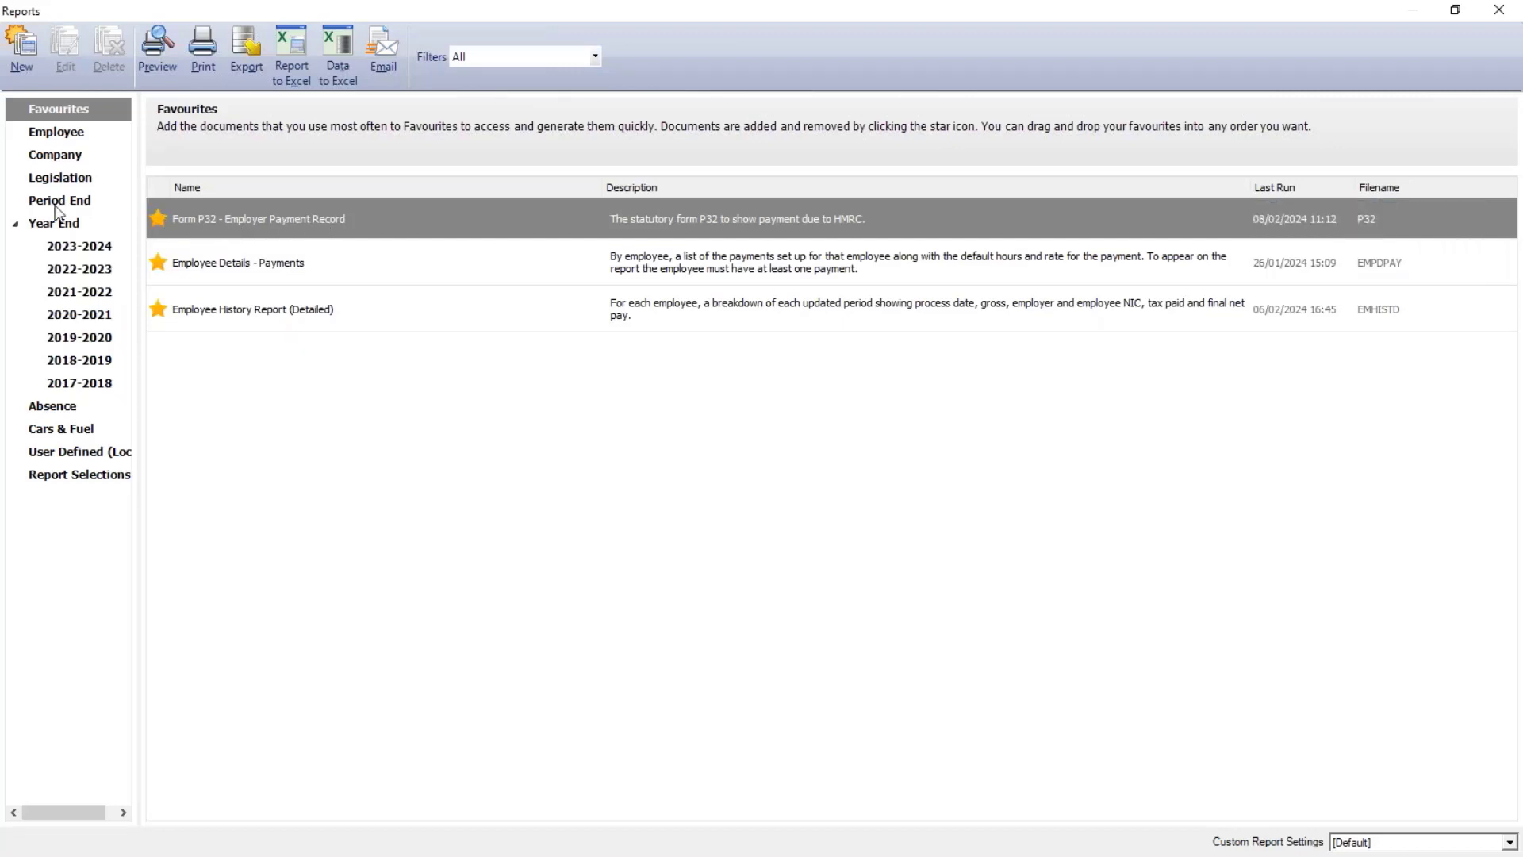
mouse_move(185, 408)
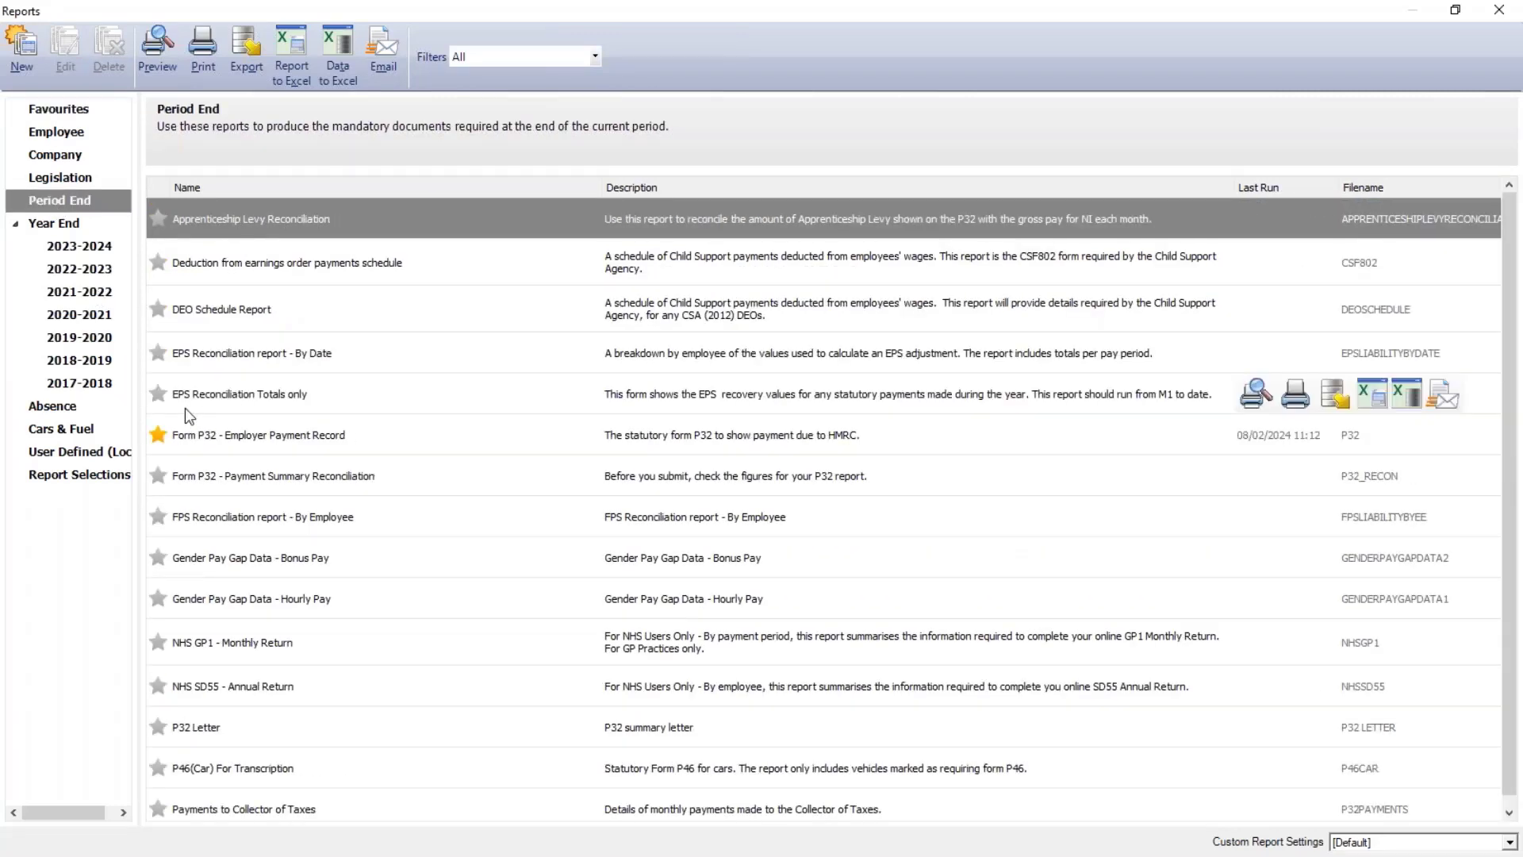
left_click(204, 444)
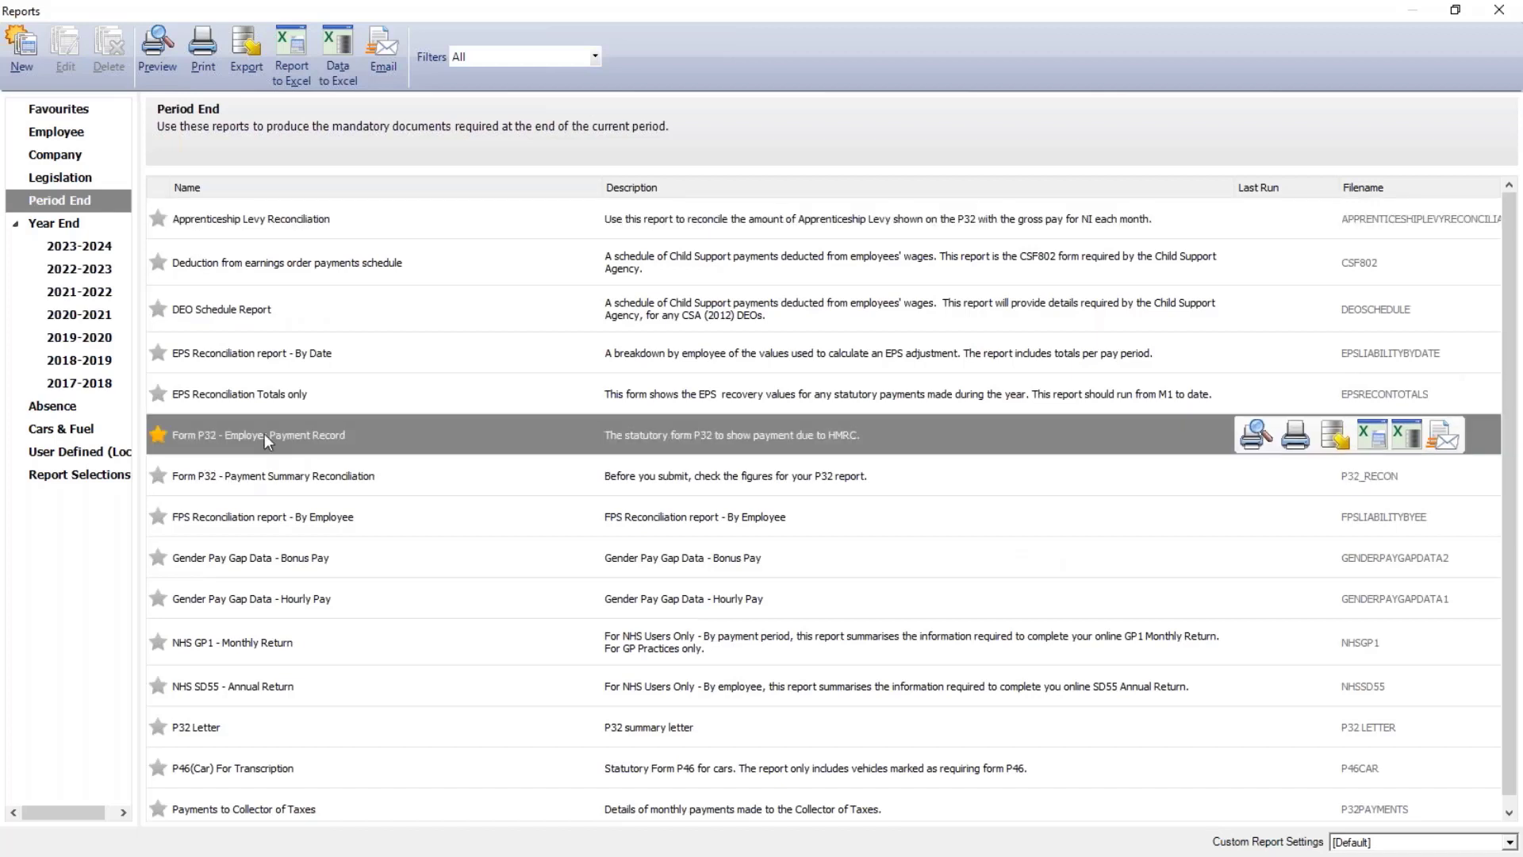
double_click(325, 449)
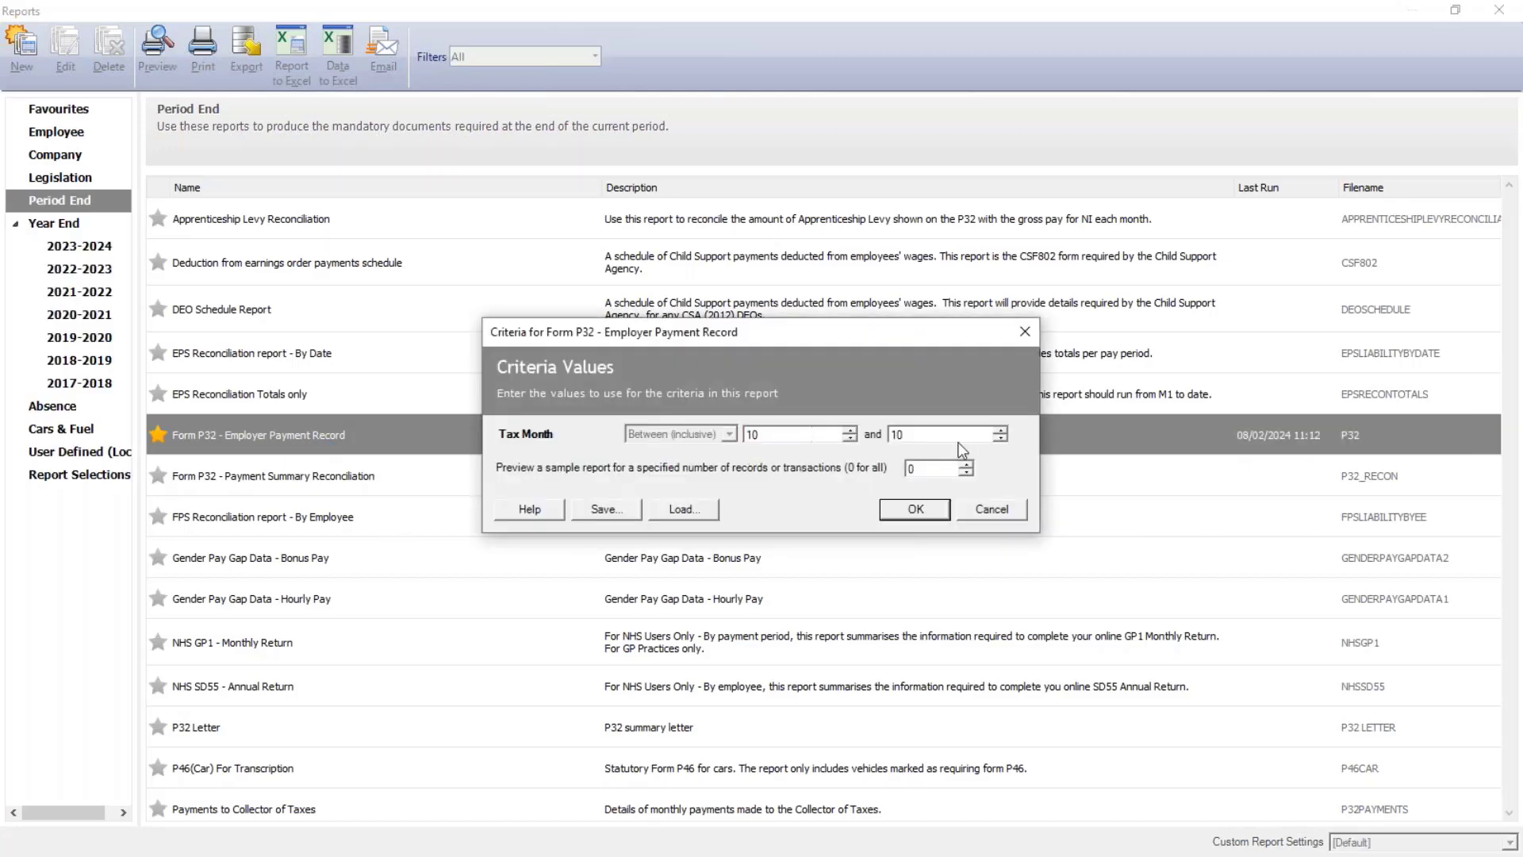
left_click(916, 508)
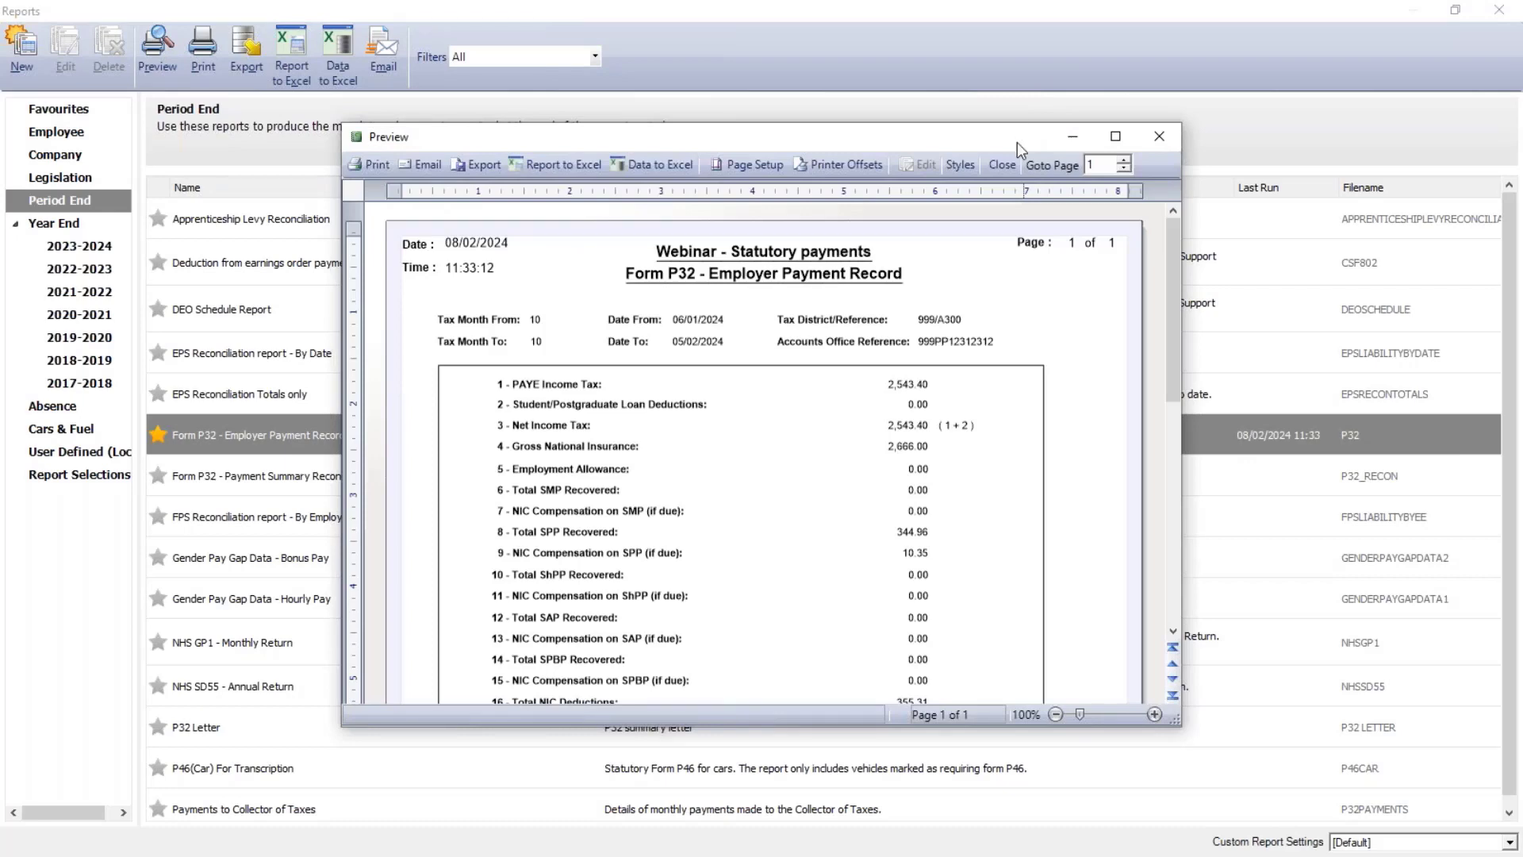
- Examine the P32's SPP recovery, NIC compensation, total amount due and EPS note, and close the reports
double_click(1017, 141)
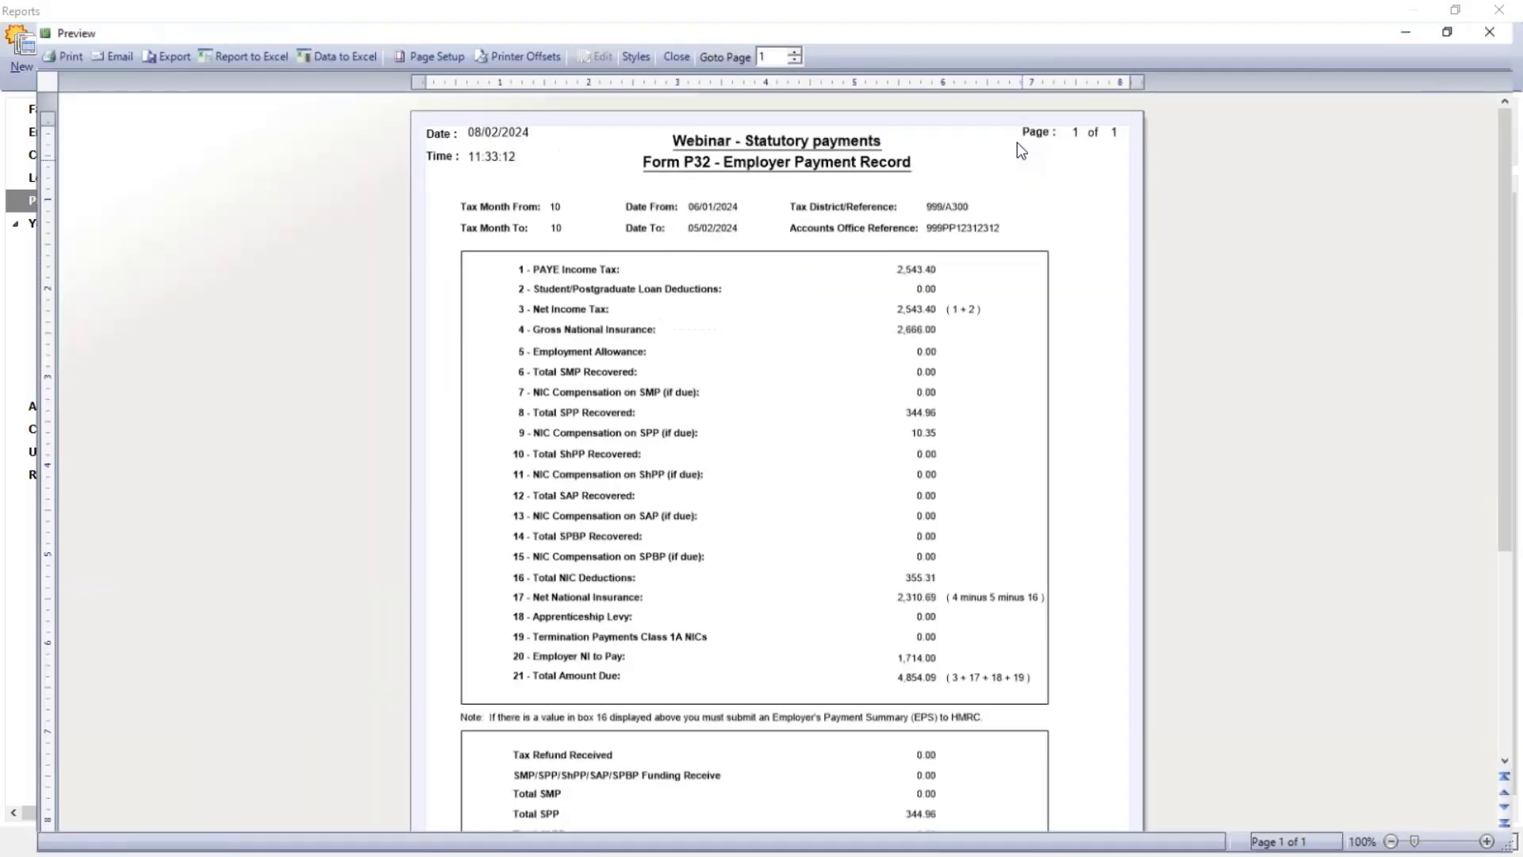
left_click(1477, 846)
left_click(1477, 847)
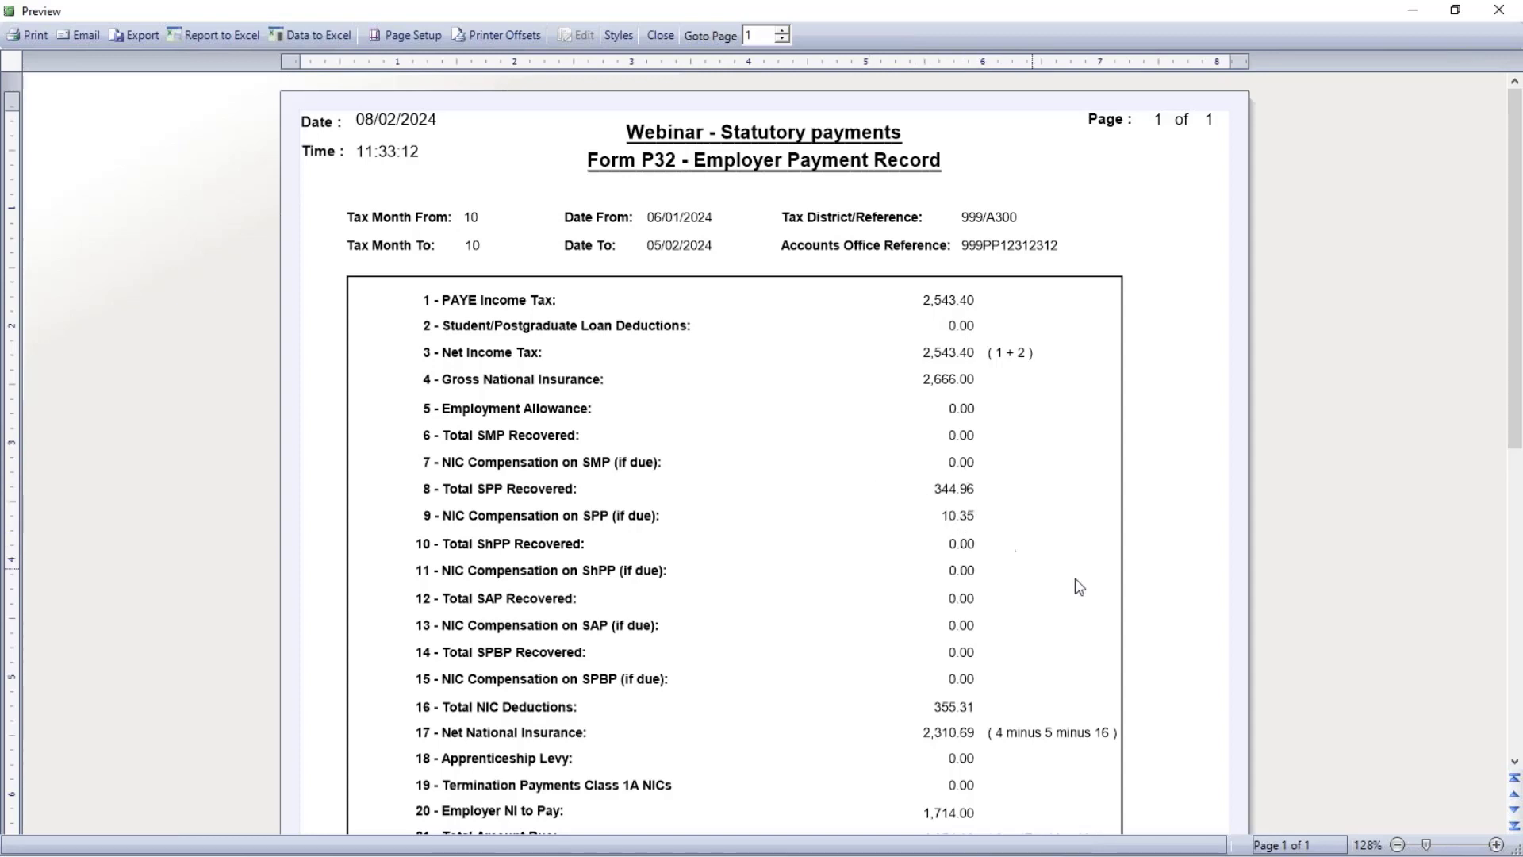
scroll(1091, 578, "down", 1)
scroll(1088, 572, "down", 1)
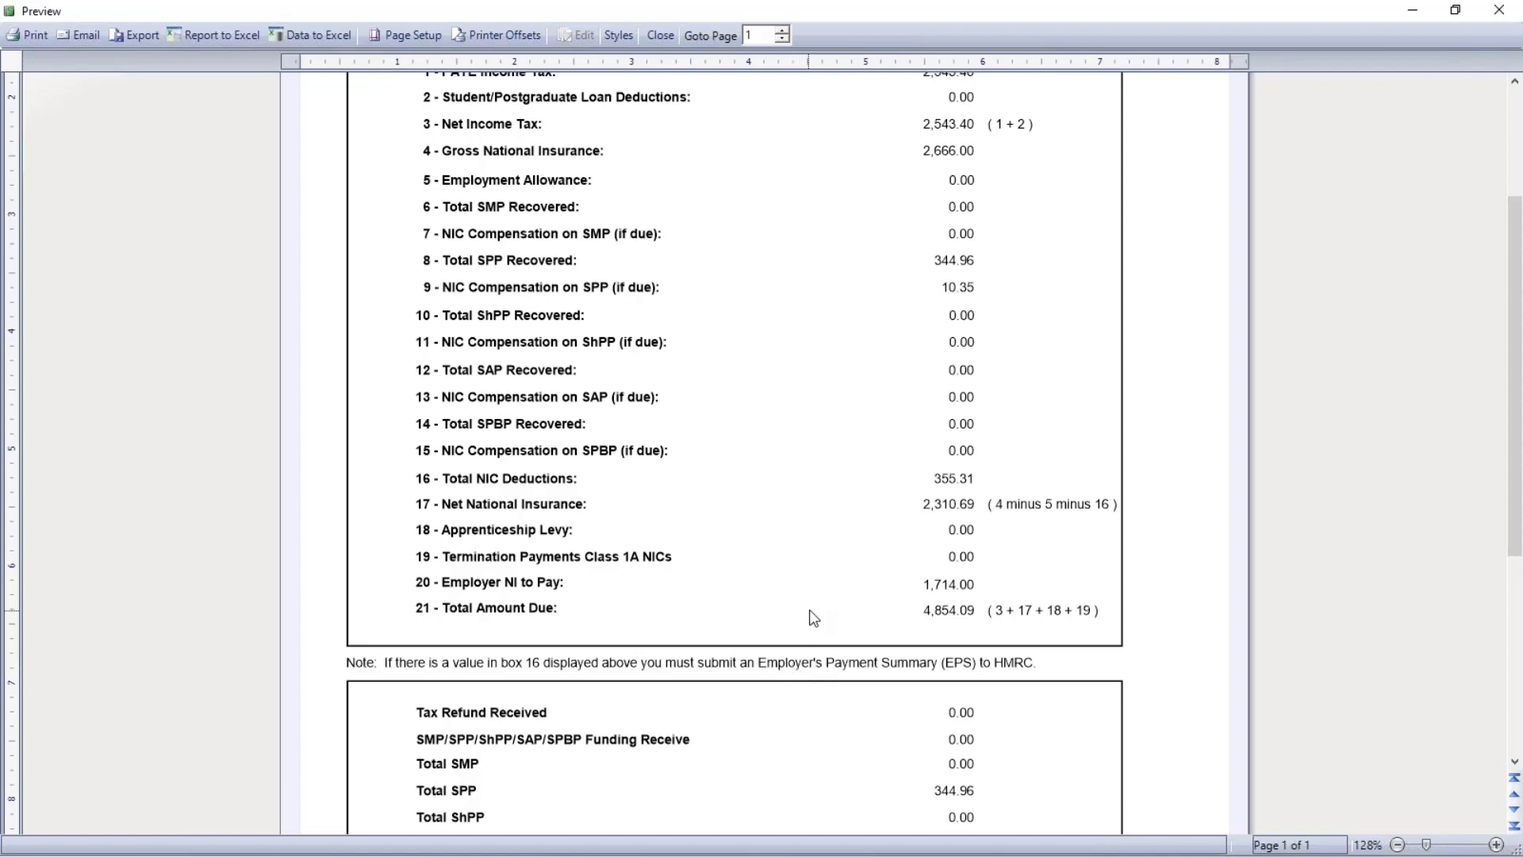
scroll(810, 619, "up", 3)
scroll(926, 489, "down", 3)
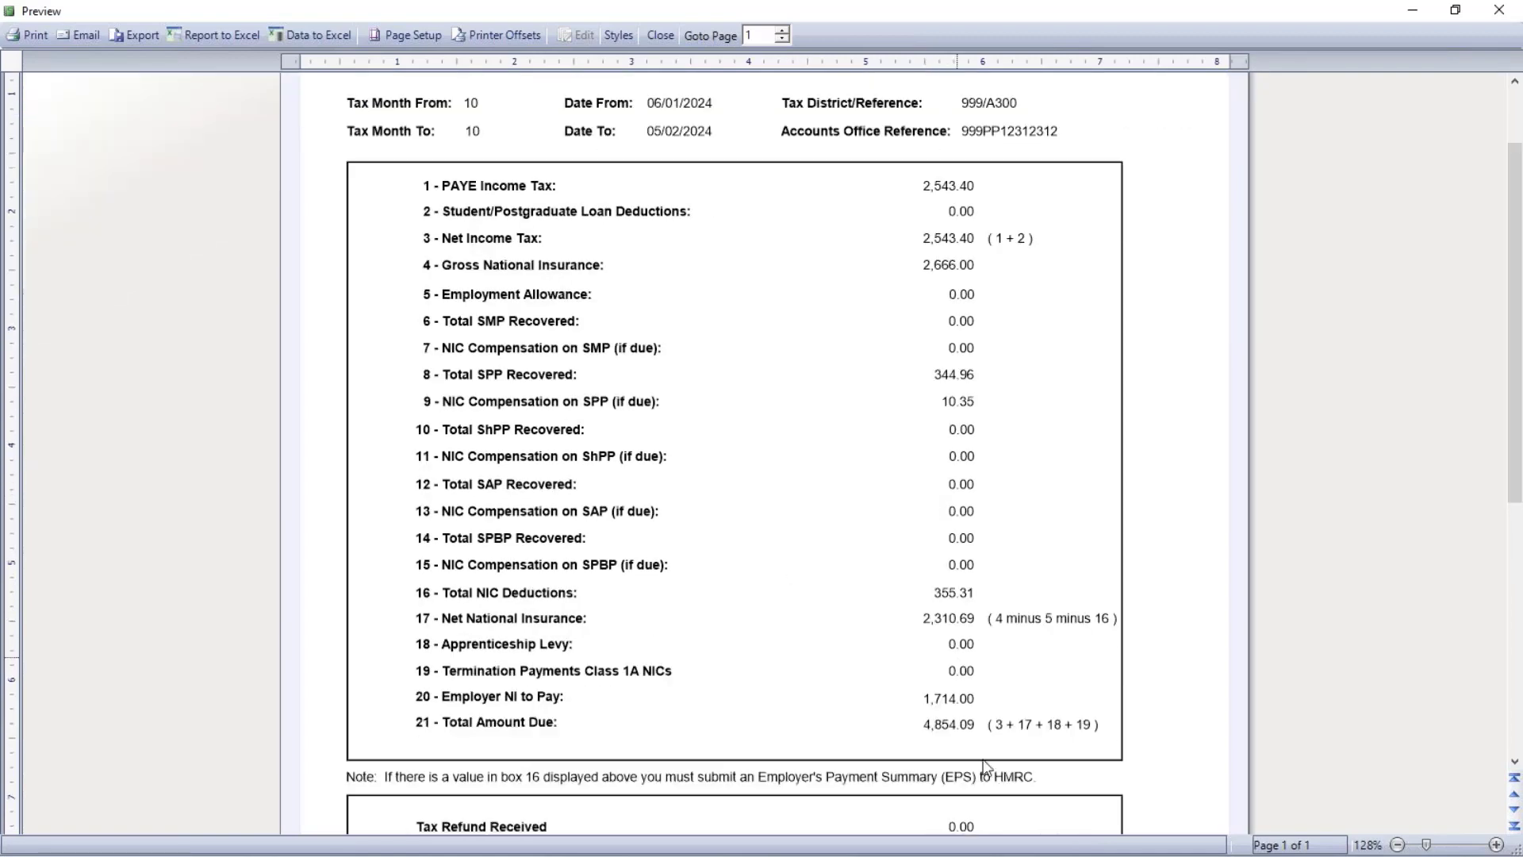
left_click(660, 35)
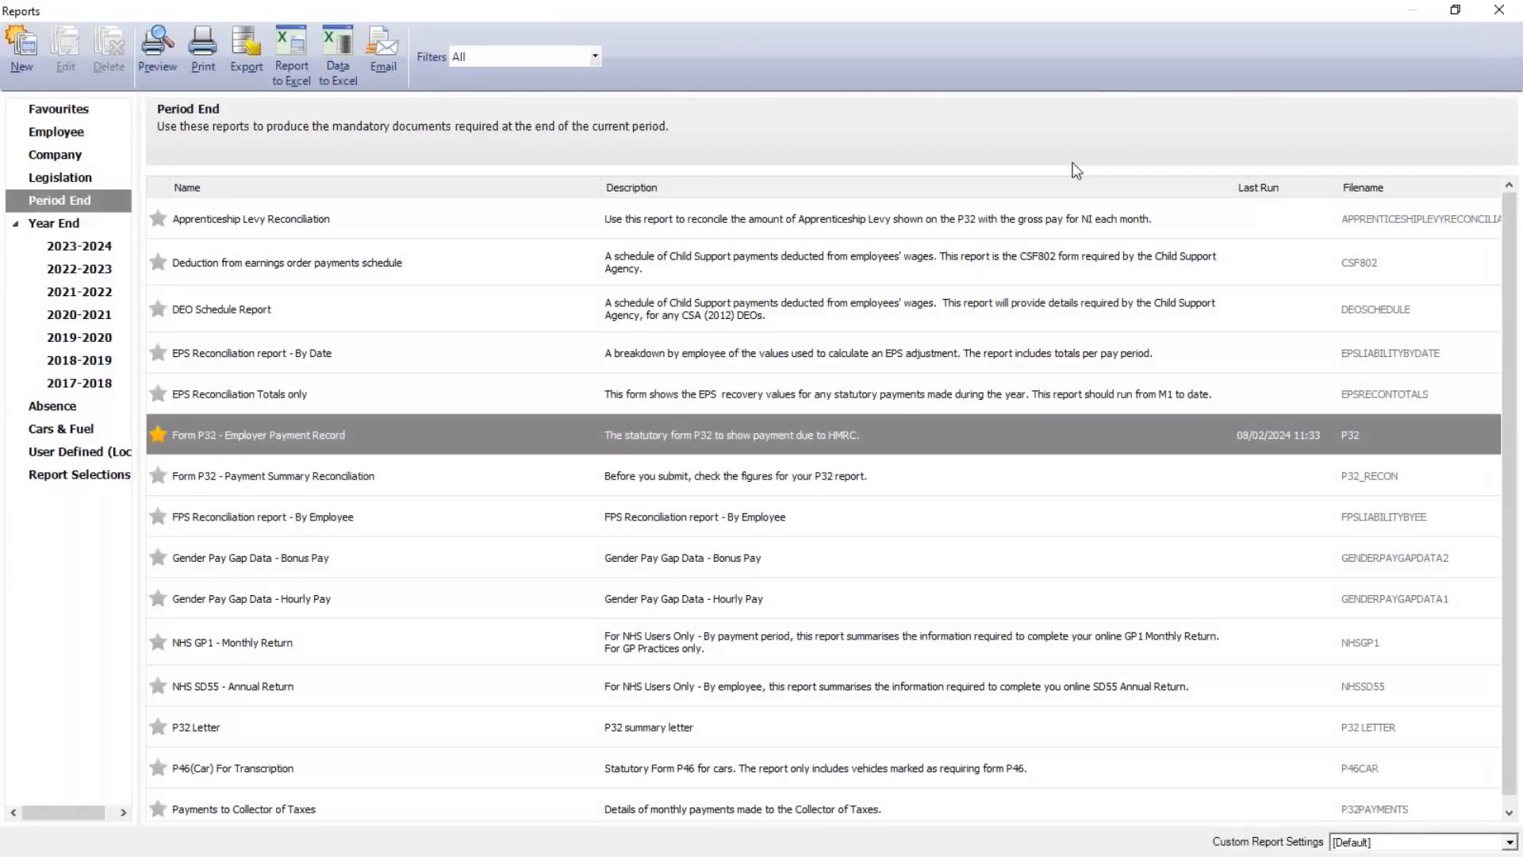
left_click(1502, 10)
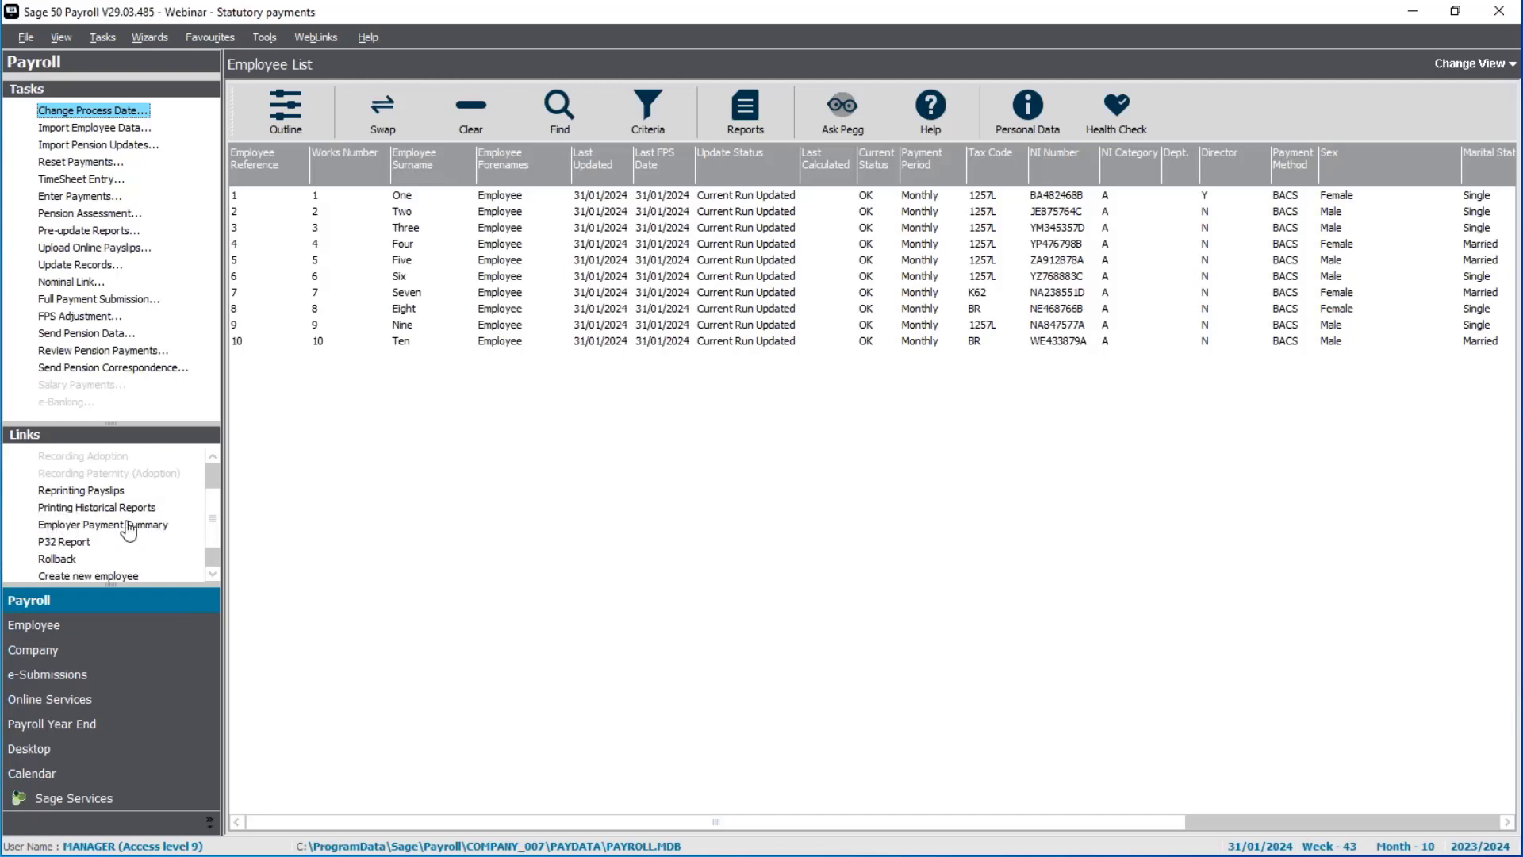
- Start an Employer Payment Summary for tax month 10, choosing to adjust the payment to HMRC
left_click(77, 675)
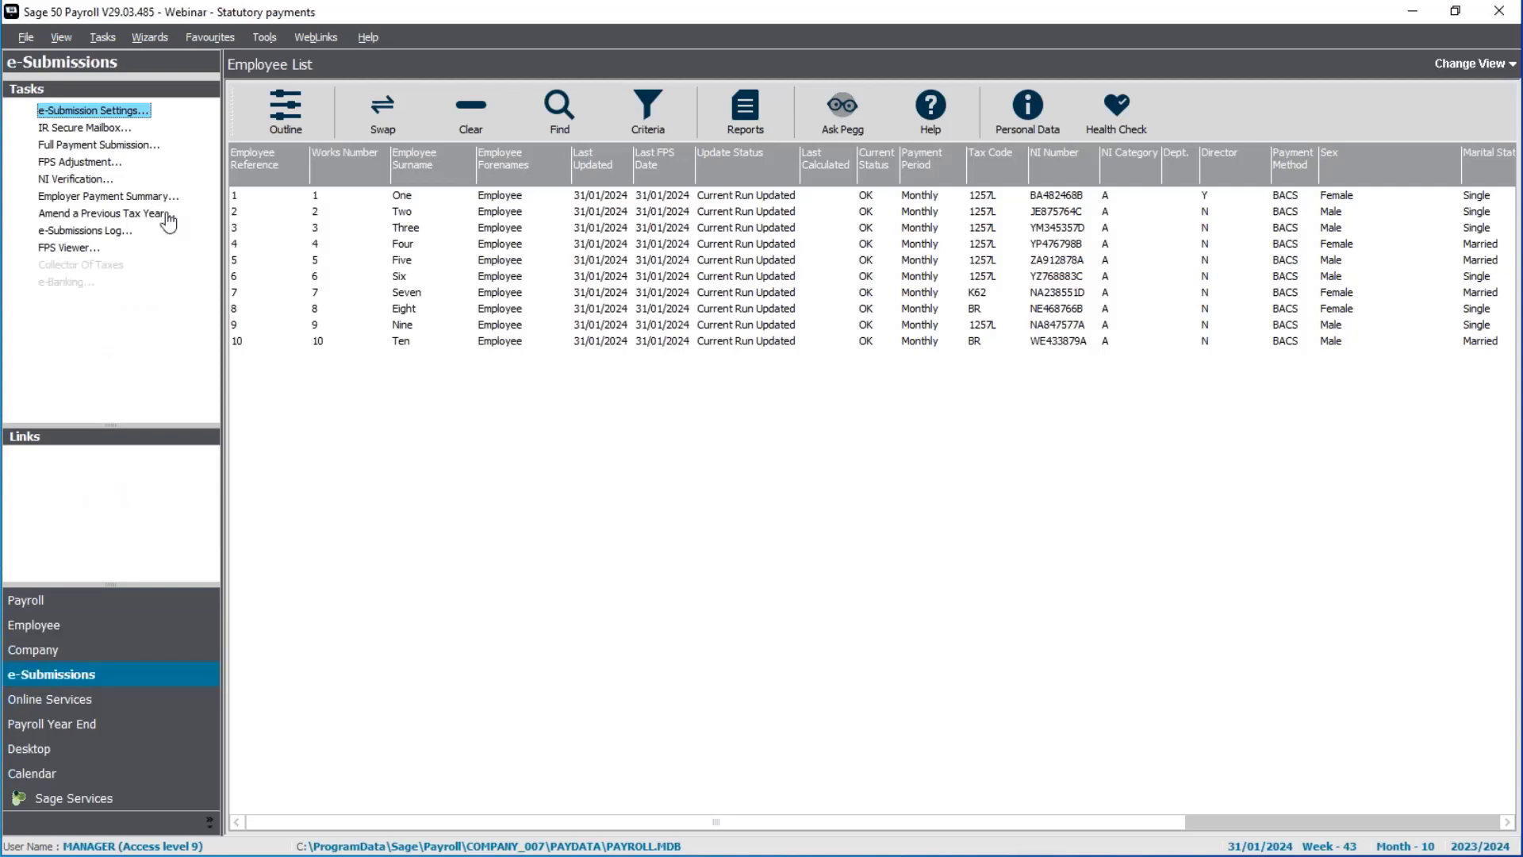
left_click(96, 198)
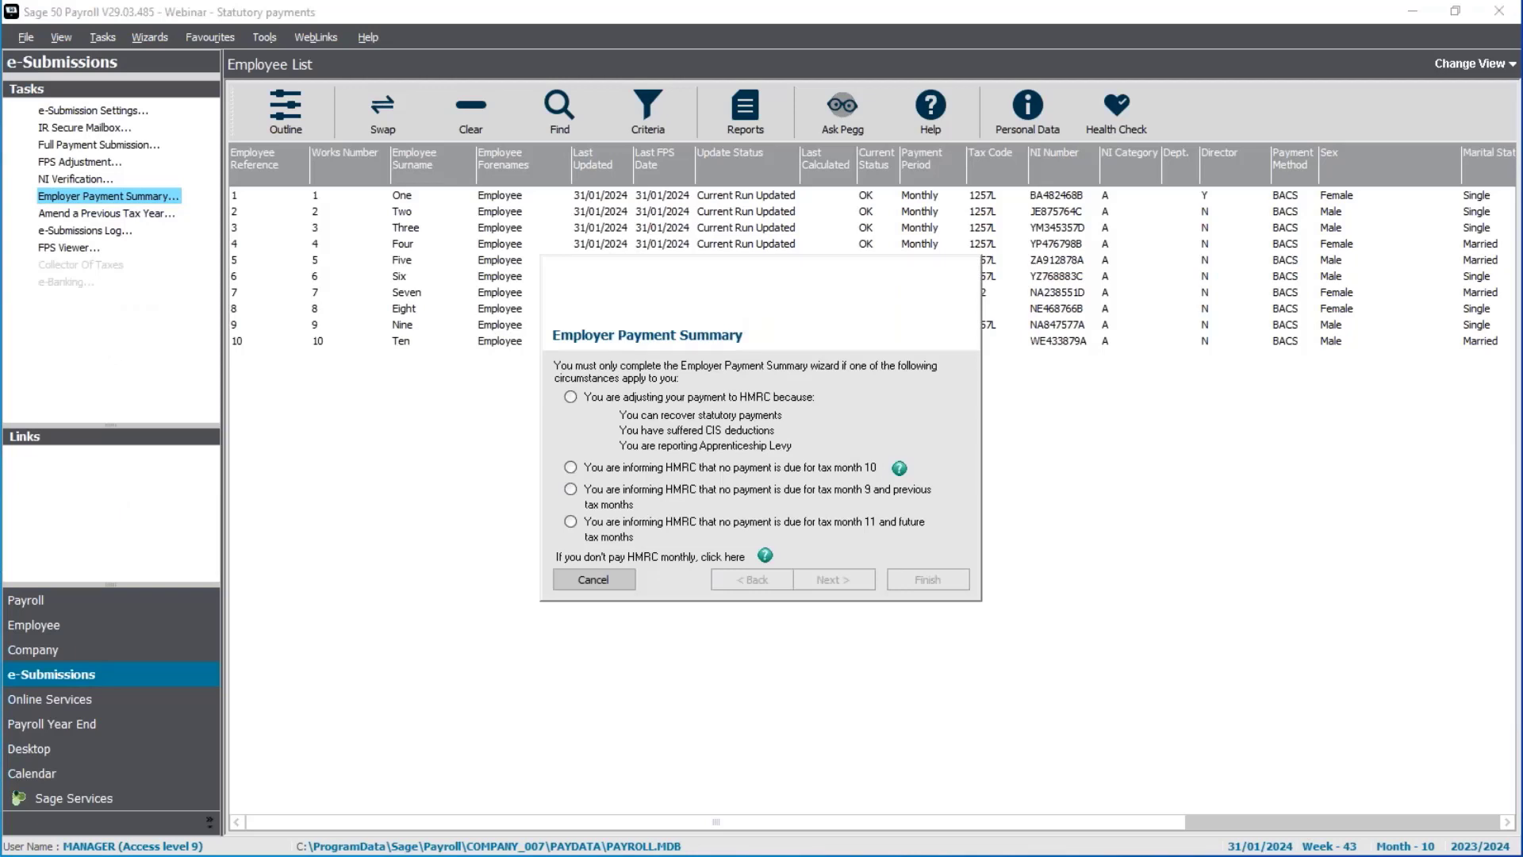
left_click(570, 397)
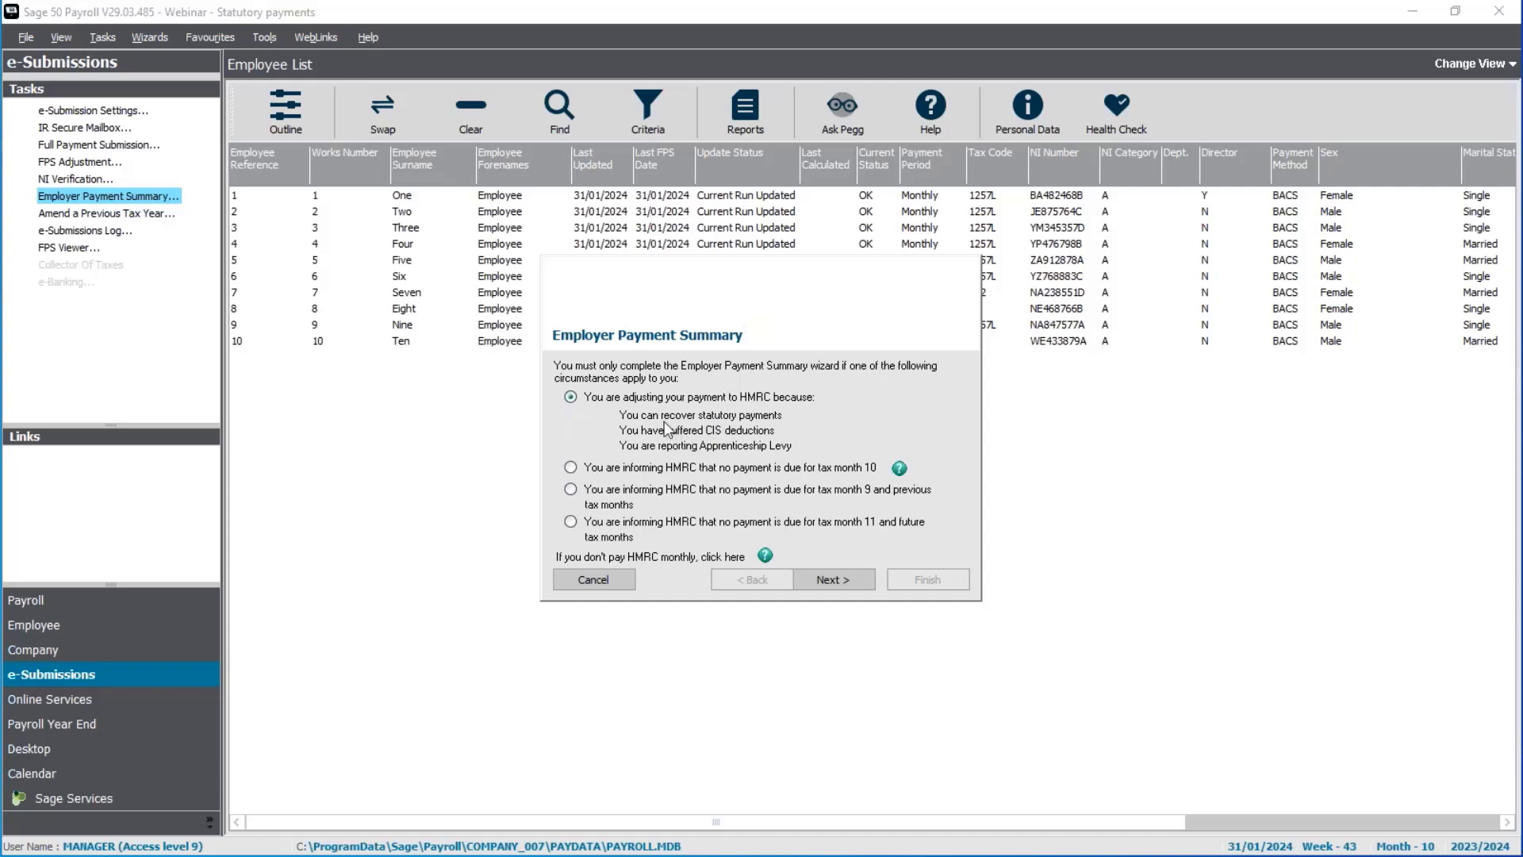
left_click(833, 580)
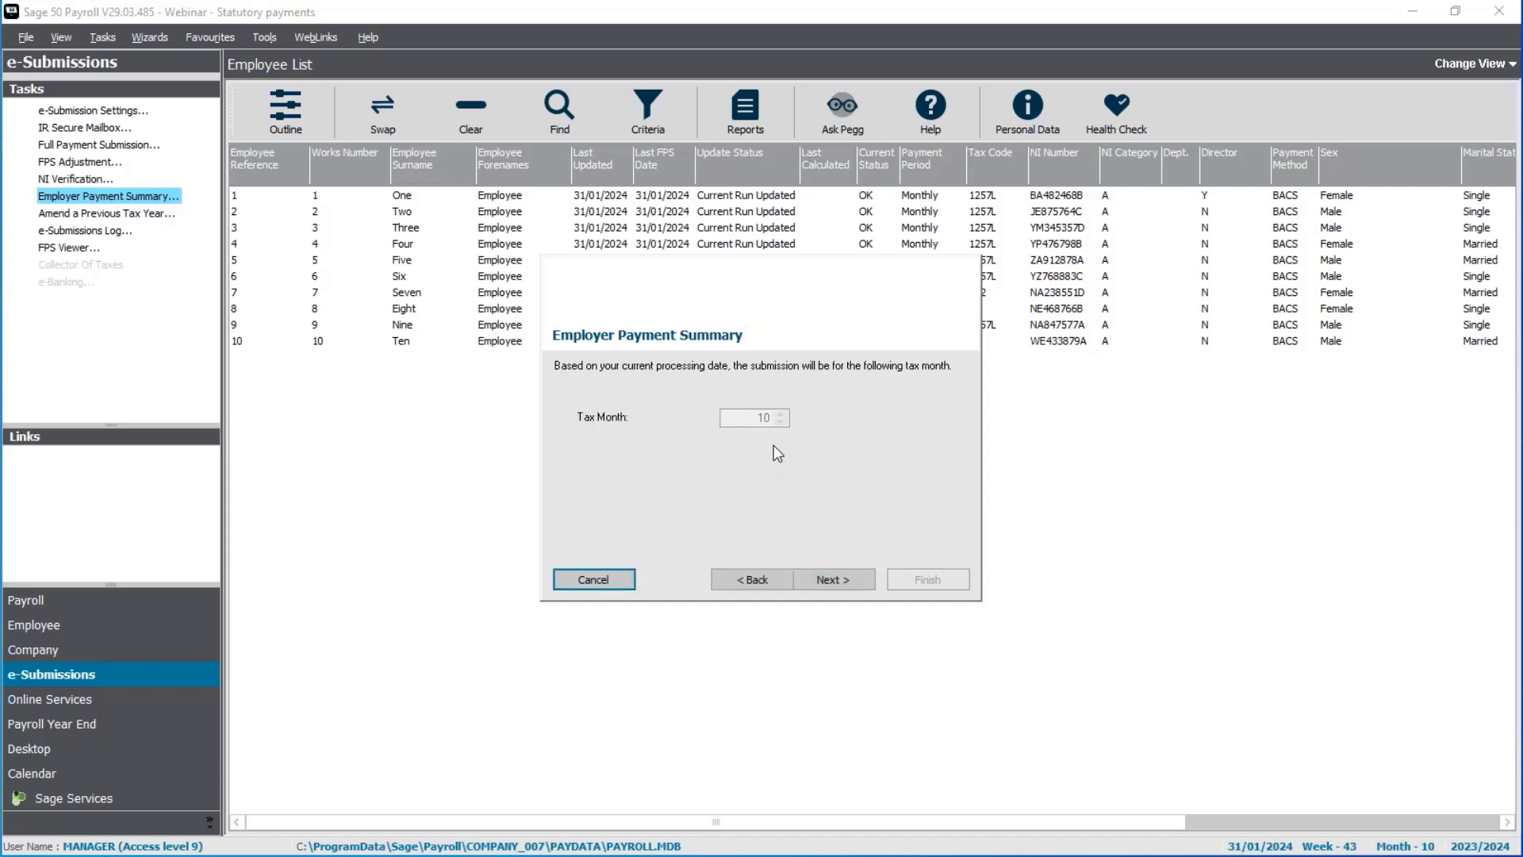
left_click(833, 579)
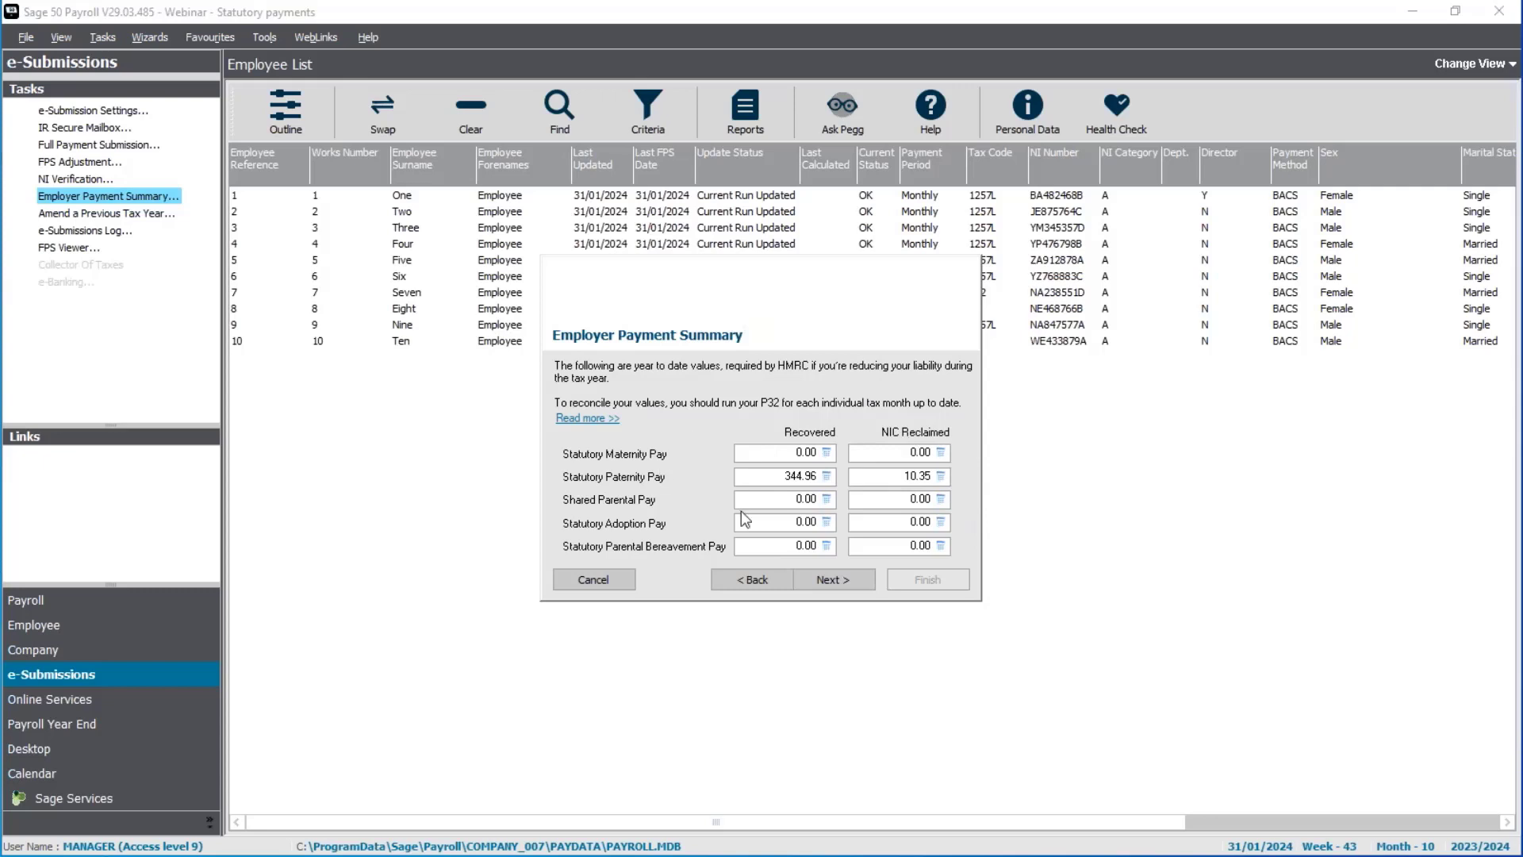
- Accept the prefilled statutory pay recovery, CIS deduction and apprenticeship levy values and finish the Employer Payment Summary wizard
left_click(867, 582)
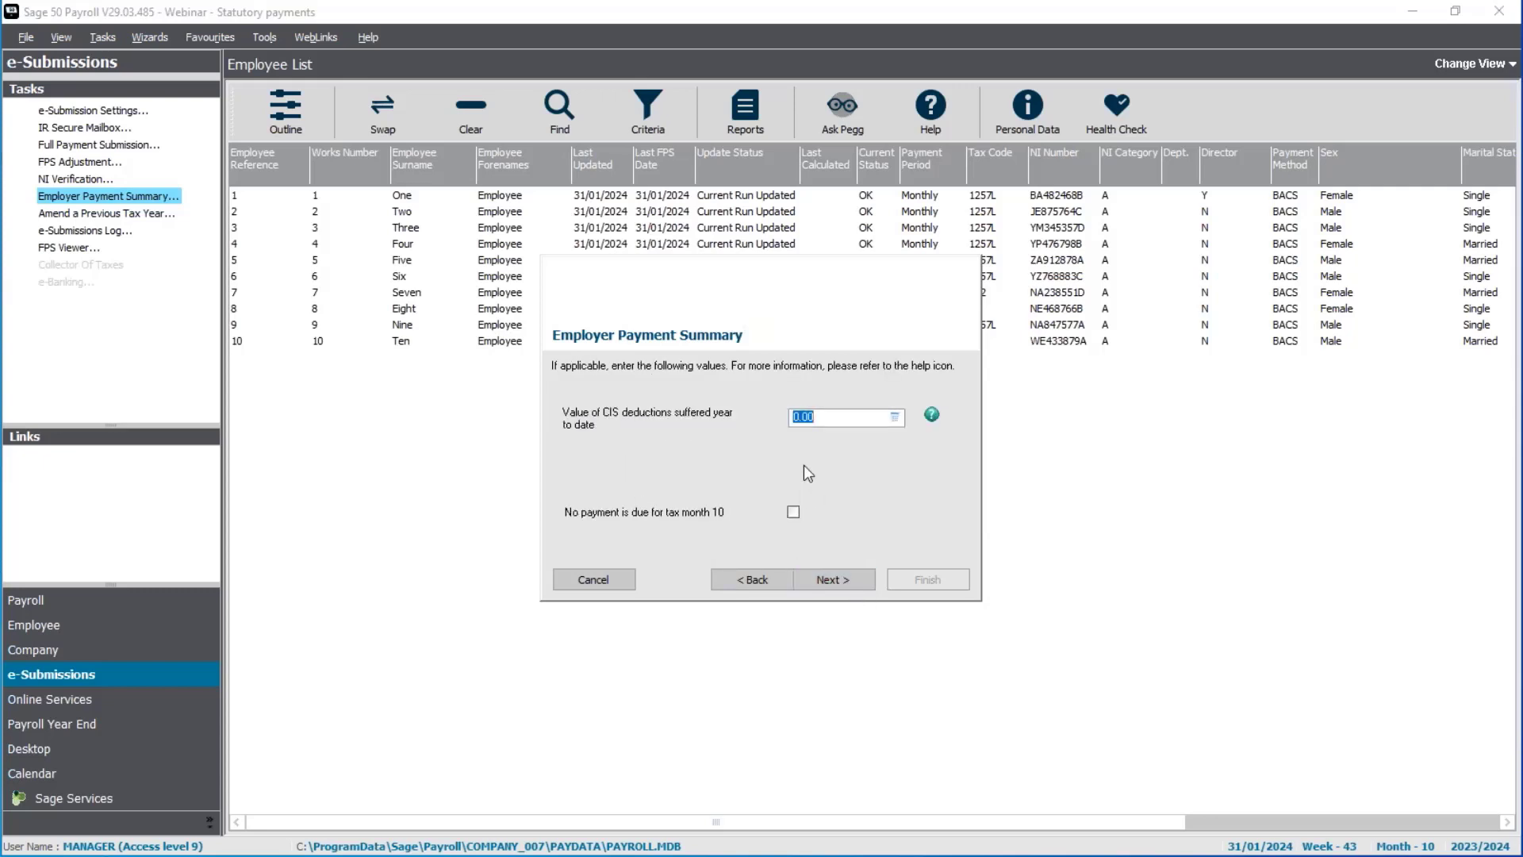
left_click(856, 583)
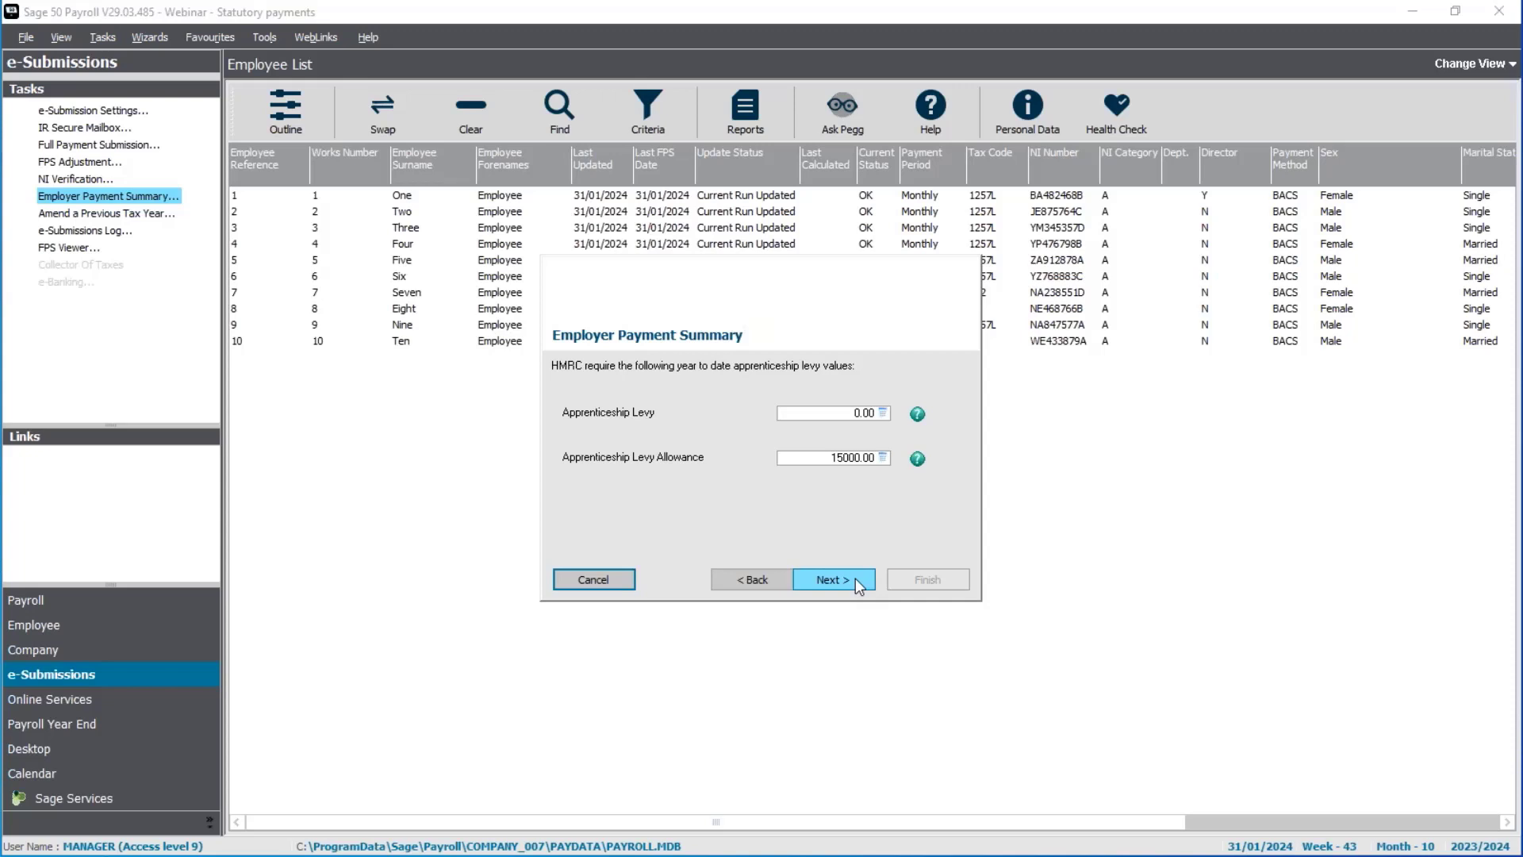
left_click(855, 578)
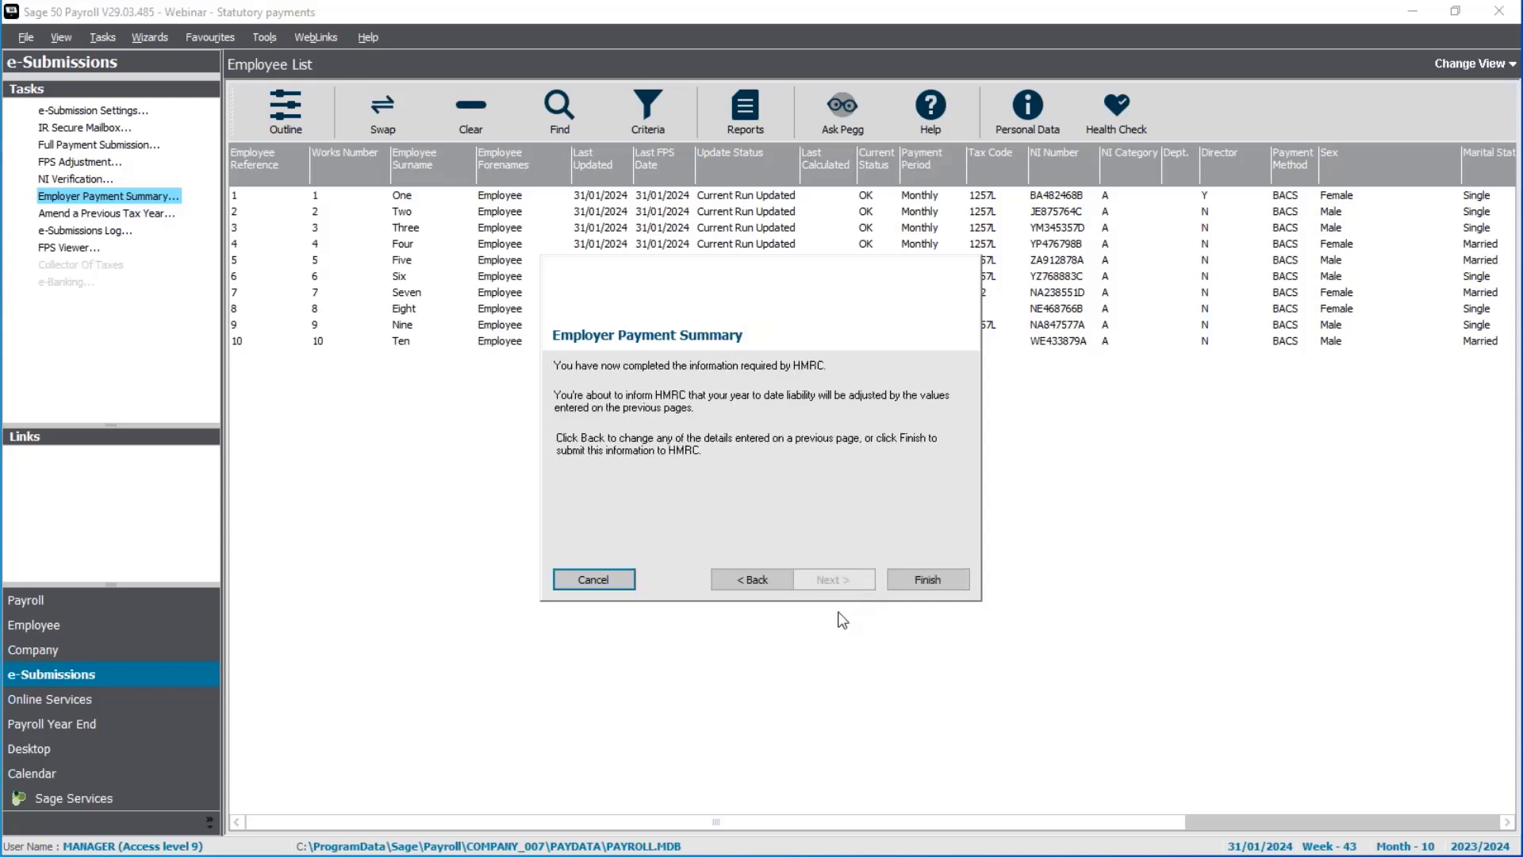
left_click(945, 588)
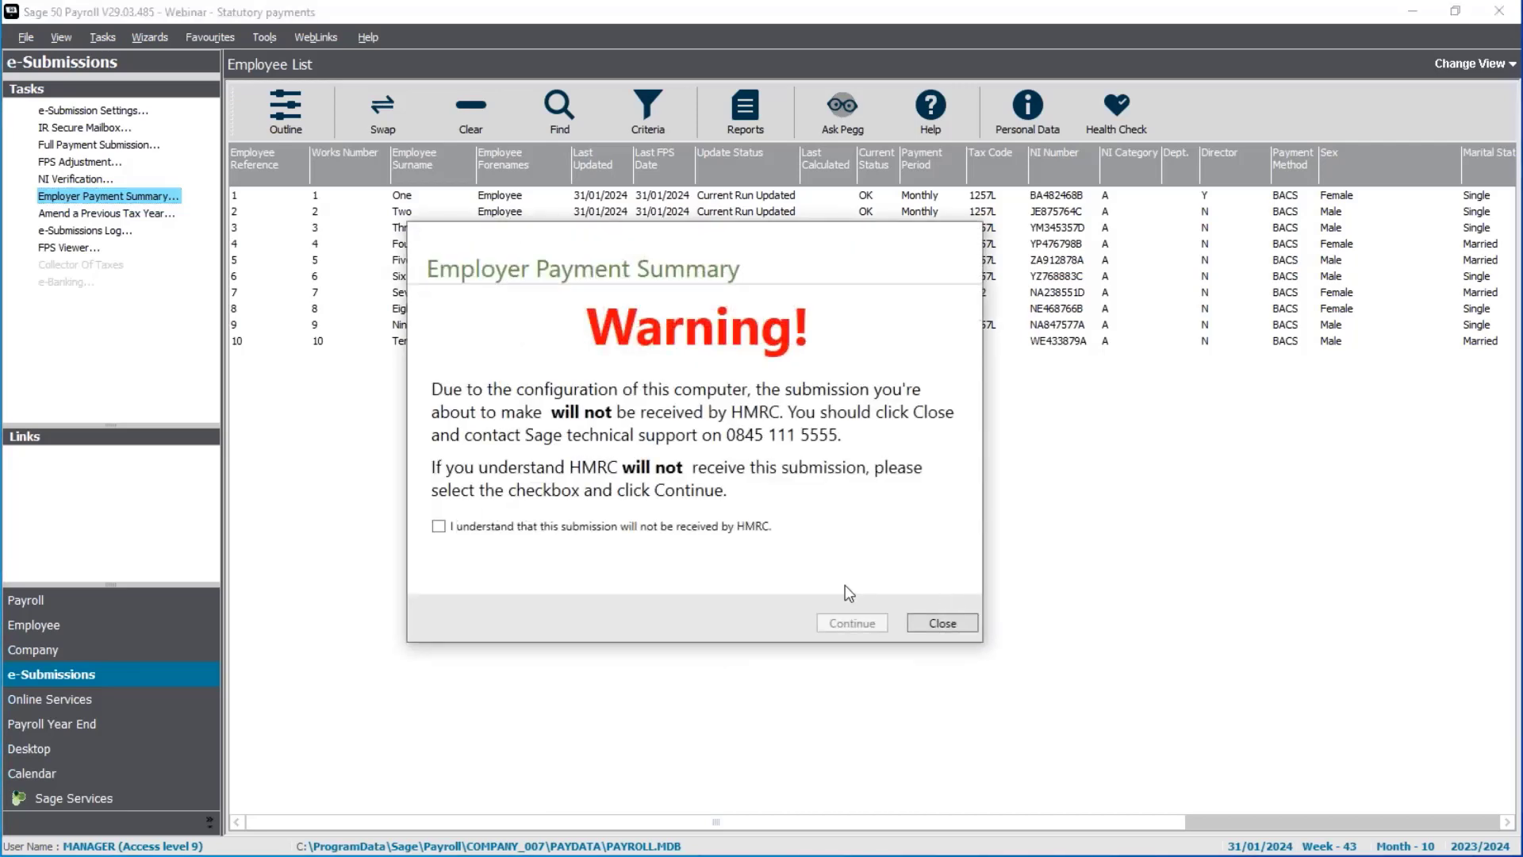
- Acknowledge that HMRC will not receive the submission, submit the Employer Payment Summary with the prefilled credentials, and close it
left_click(439, 527)
left_click(860, 623)
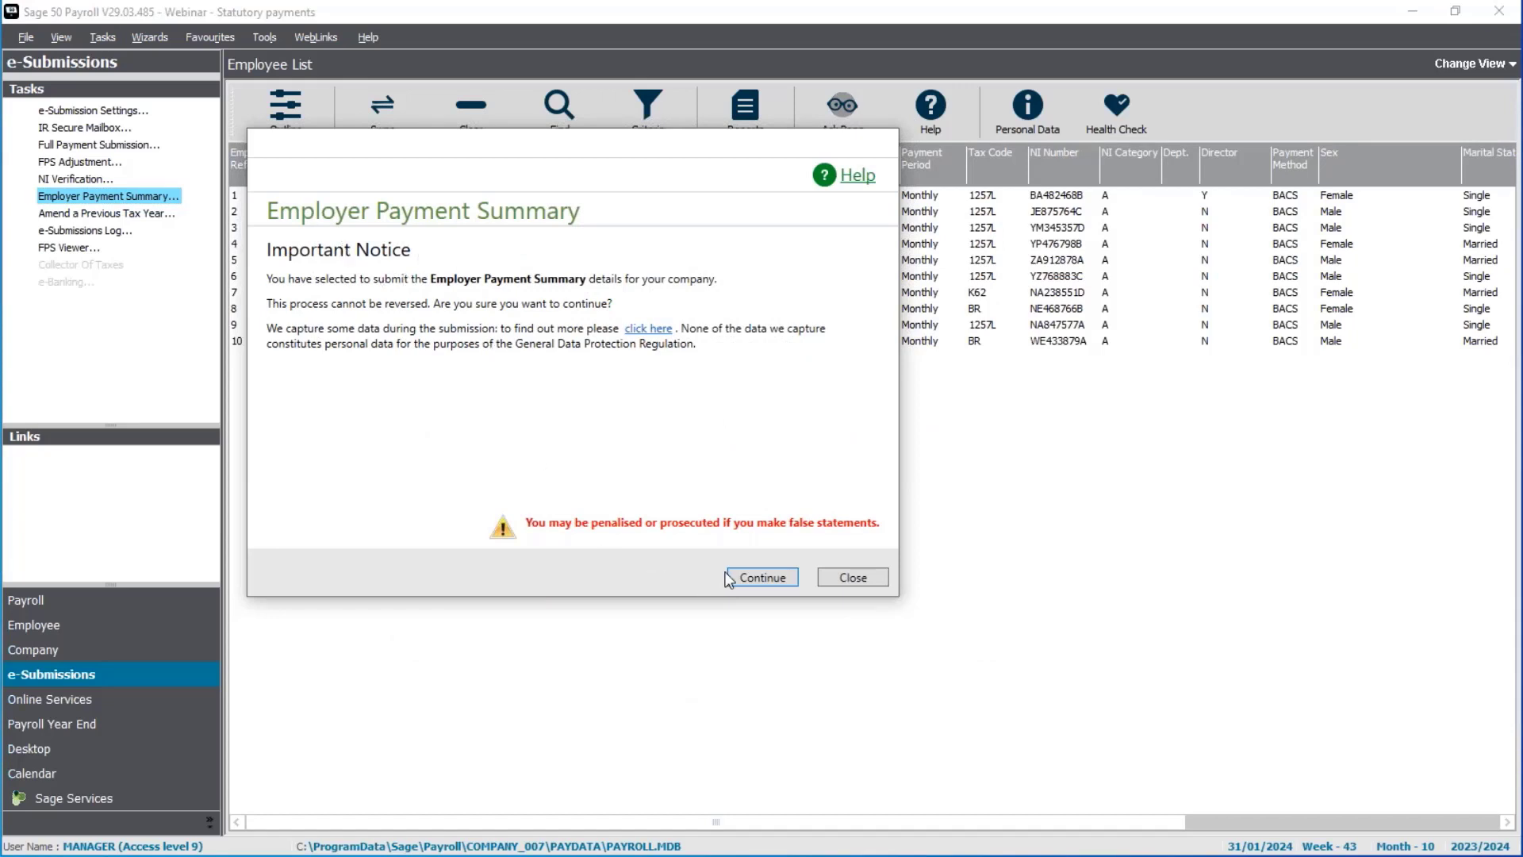
left_click(789, 578)
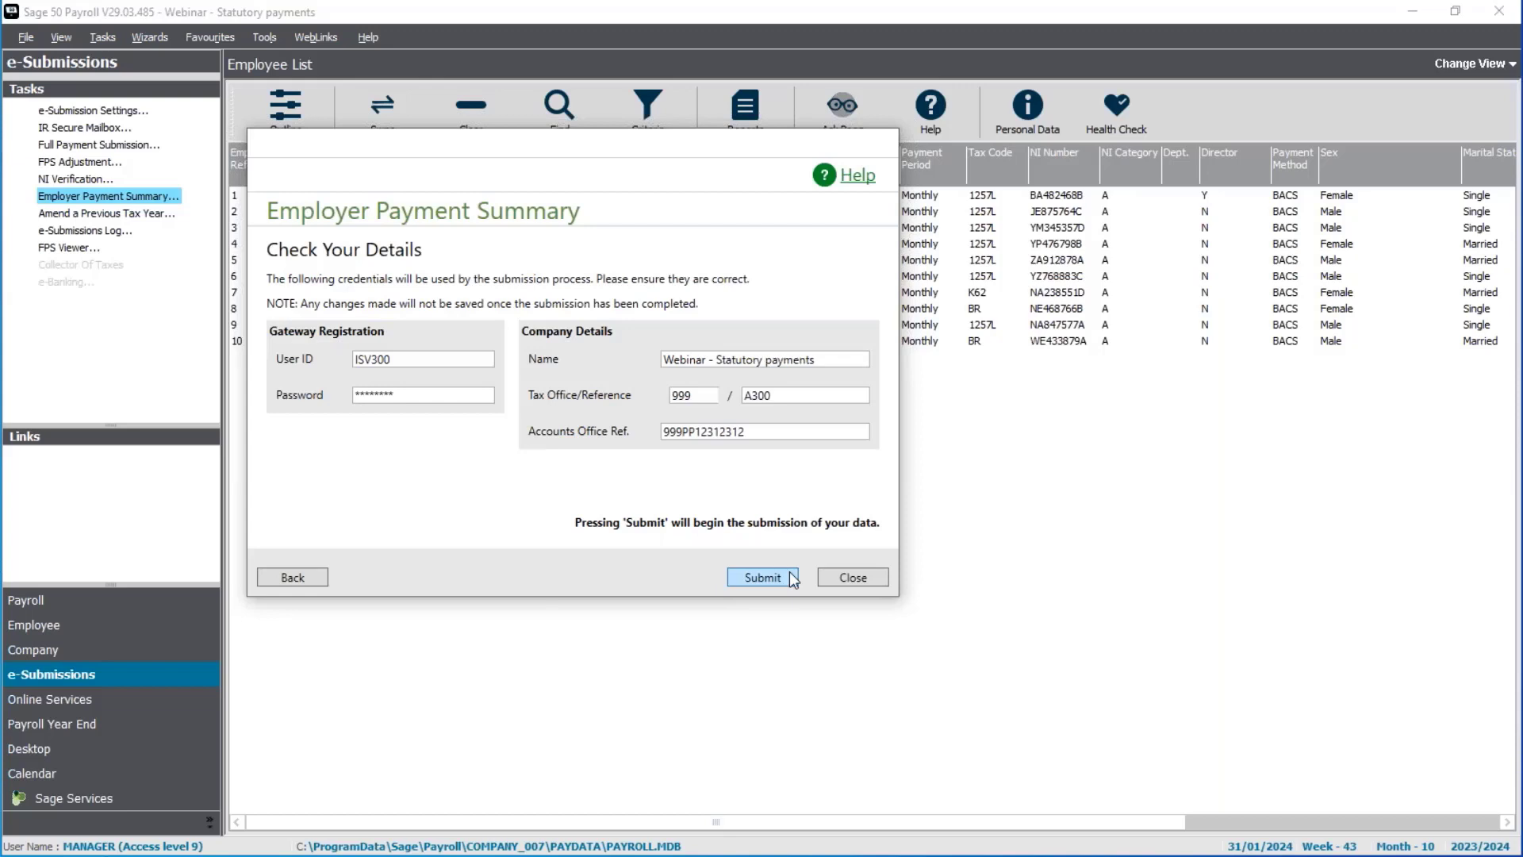
left_click(791, 576)
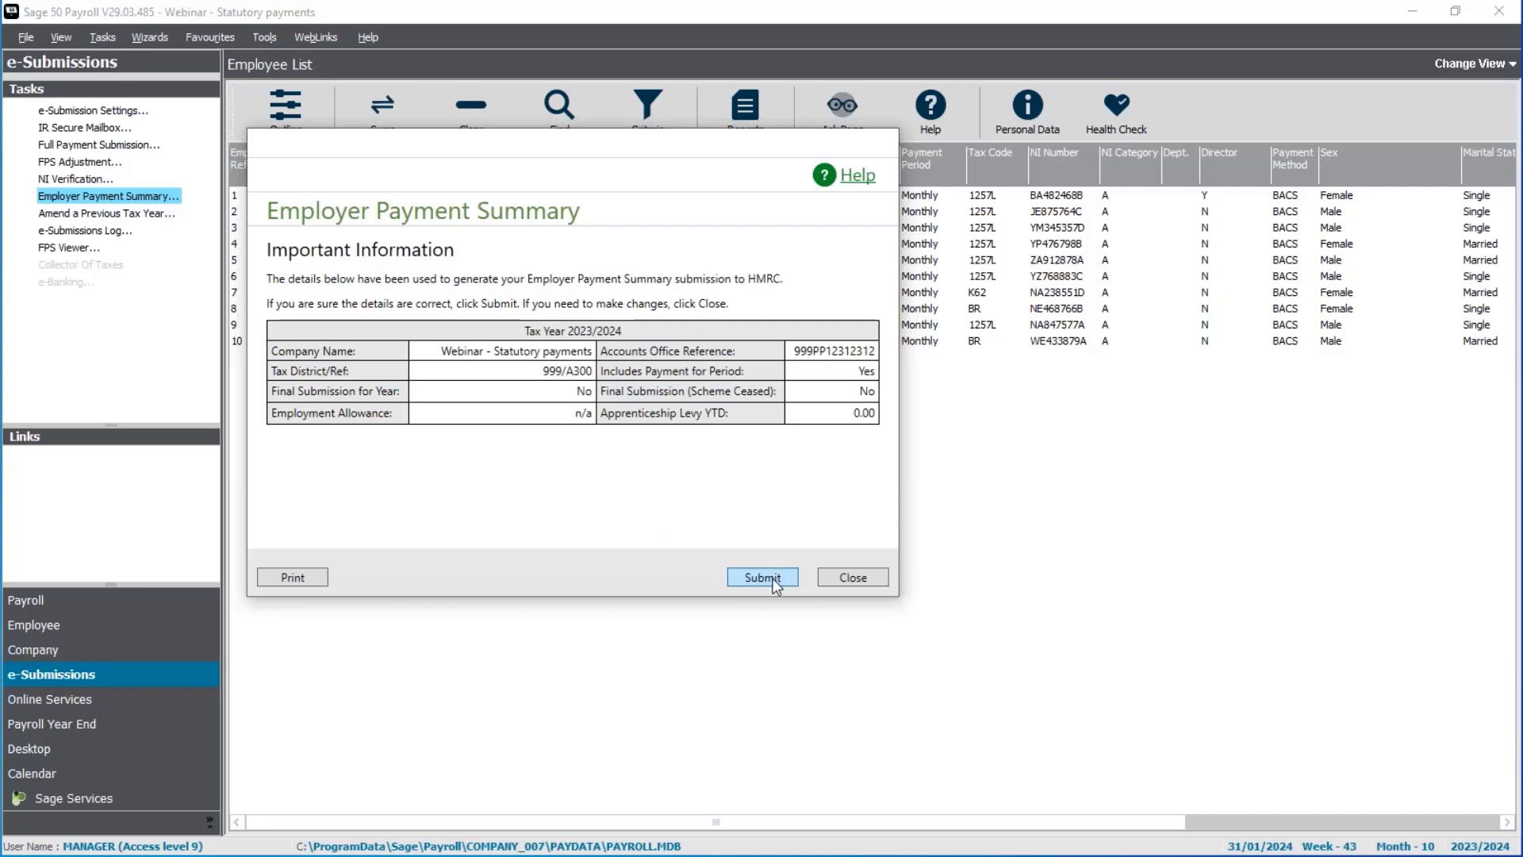
left_click(774, 584)
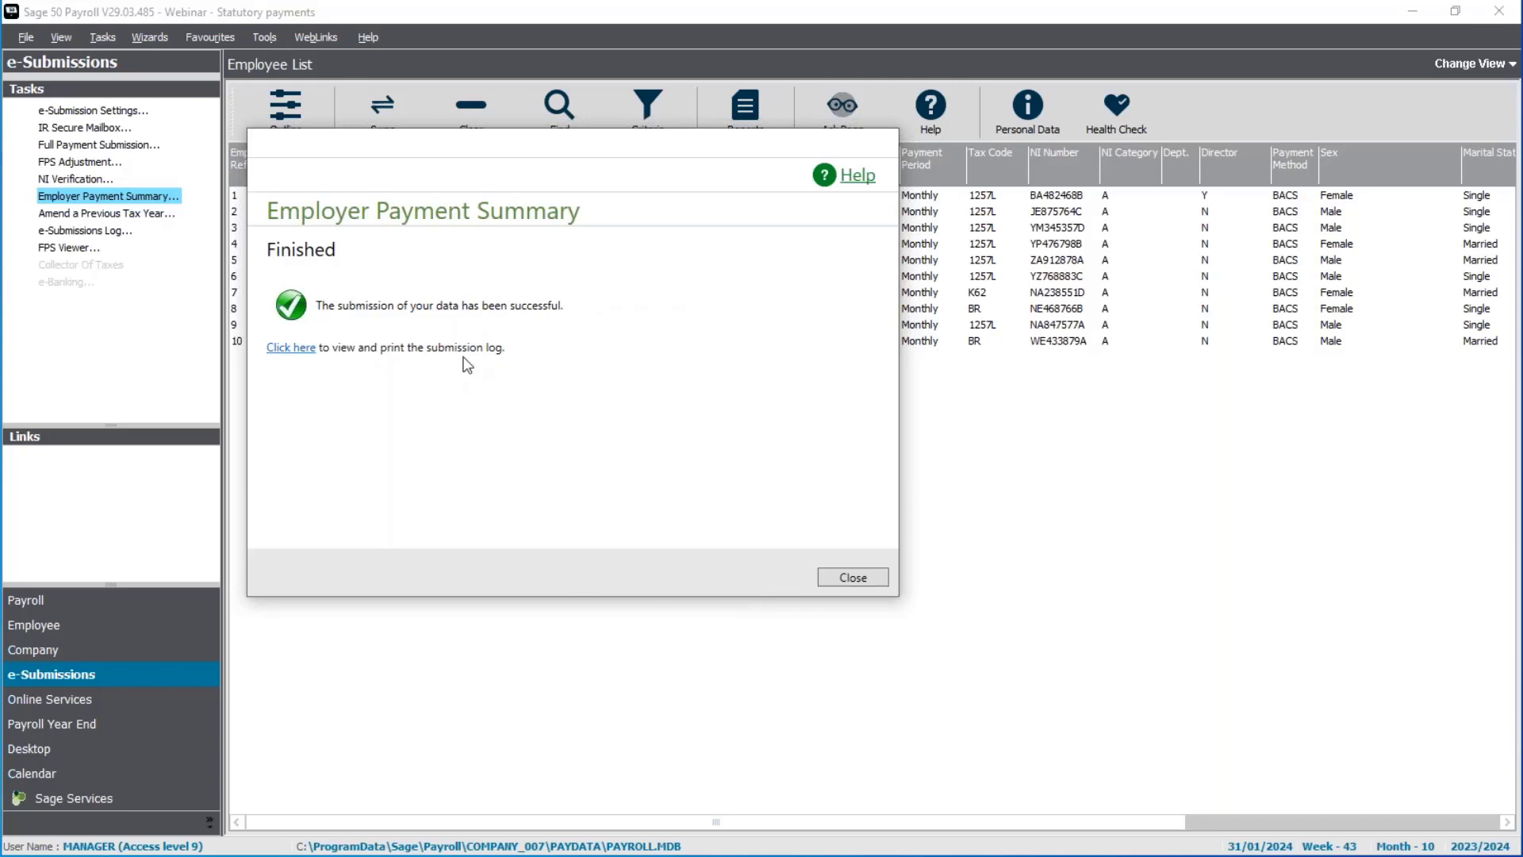
left_click(853, 577)
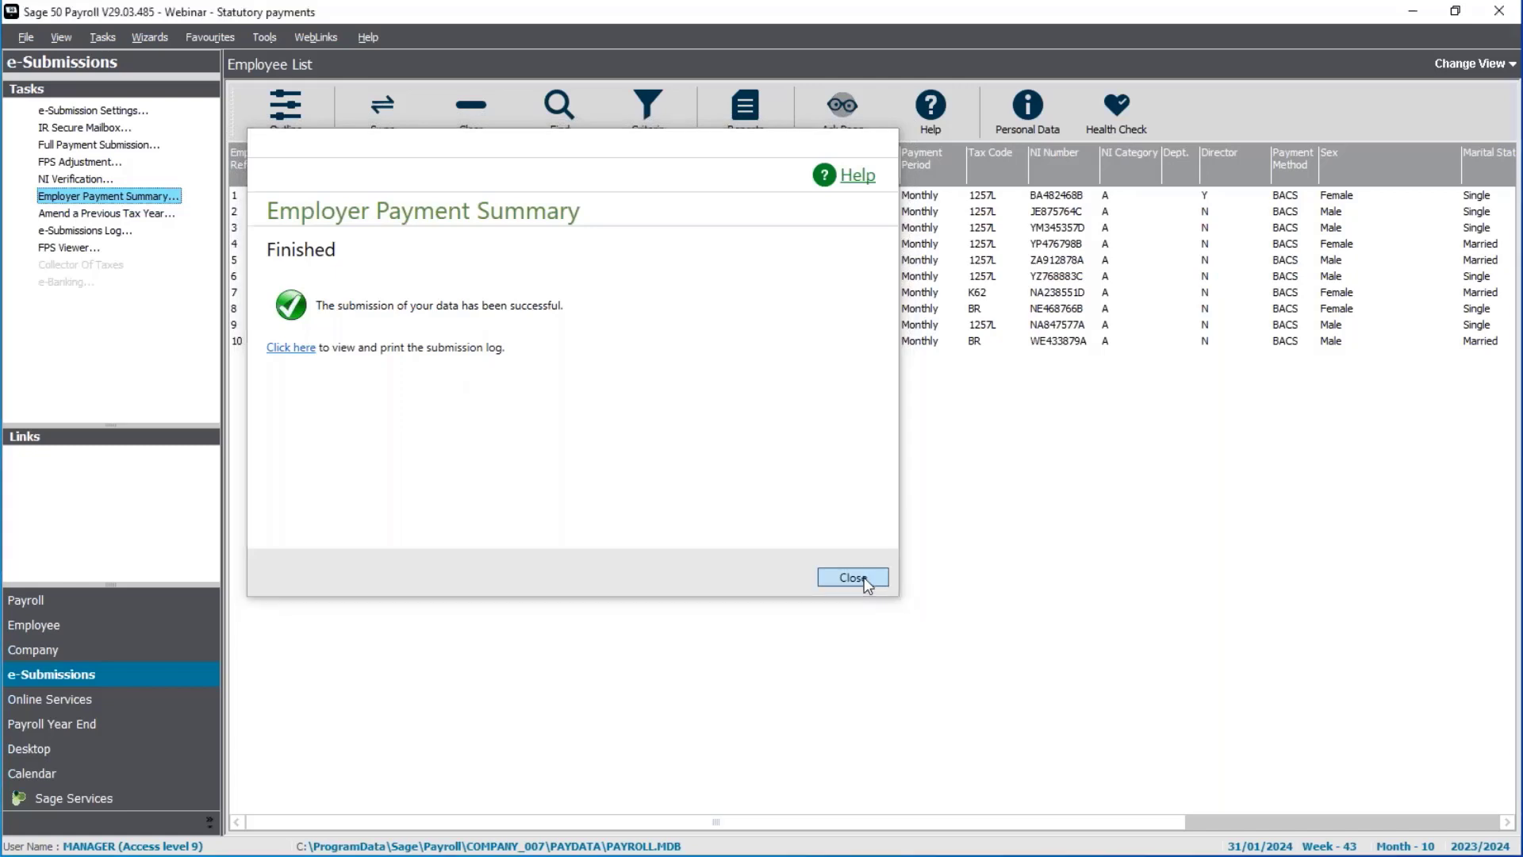